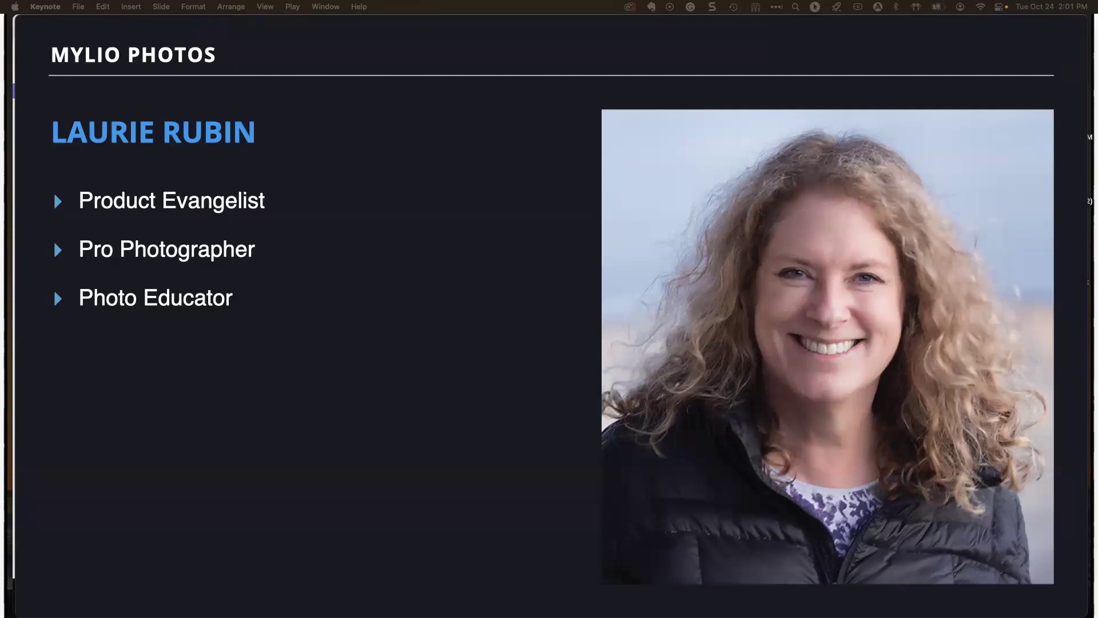
Step: Advance the Keynote slideshow past the bio to the 'What is Mylio Drive?' slide
key(Right)
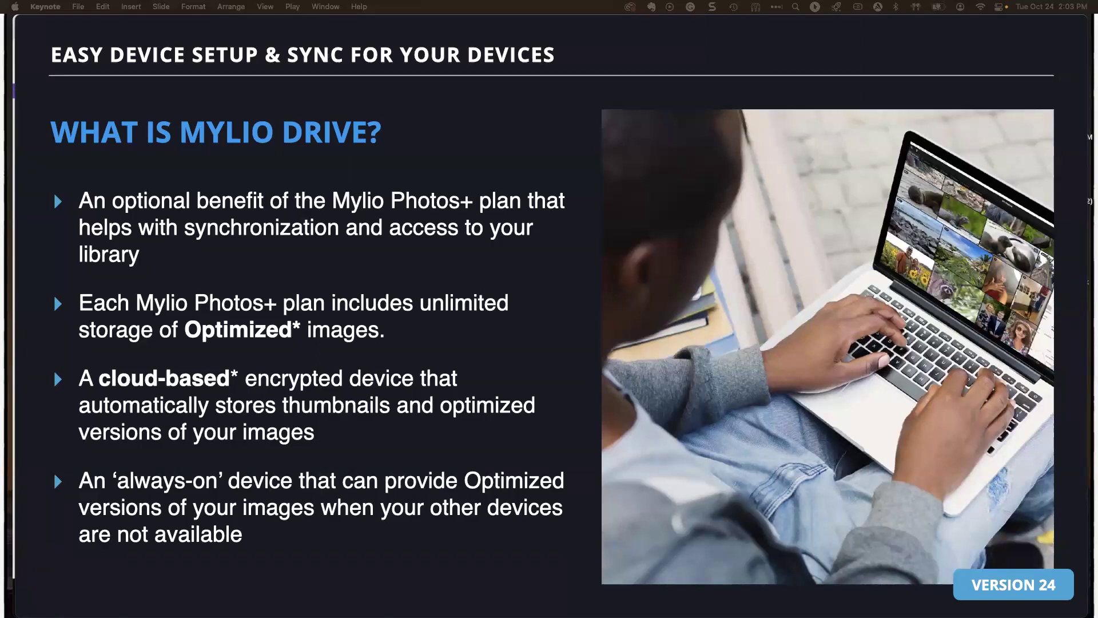
Step: Show the 'Mylio Drive - Setup' slide, then switch to the Mylio Photos Dashboard
key(Right)
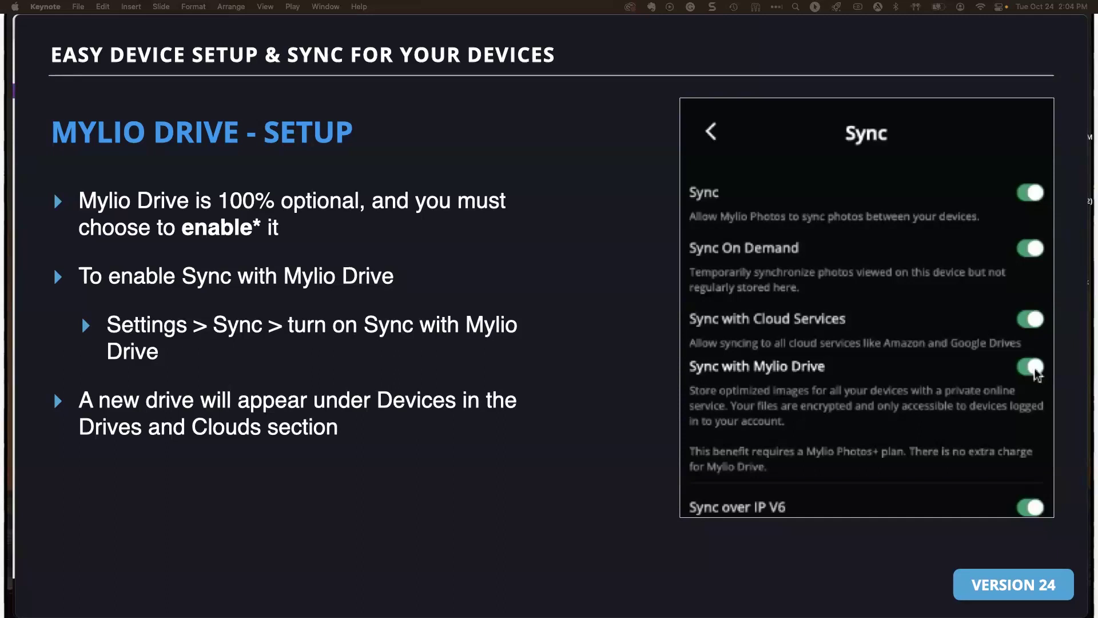
key(super+Tab)
key(super+Tab)
key(super+Tab)
key(super+Tab)
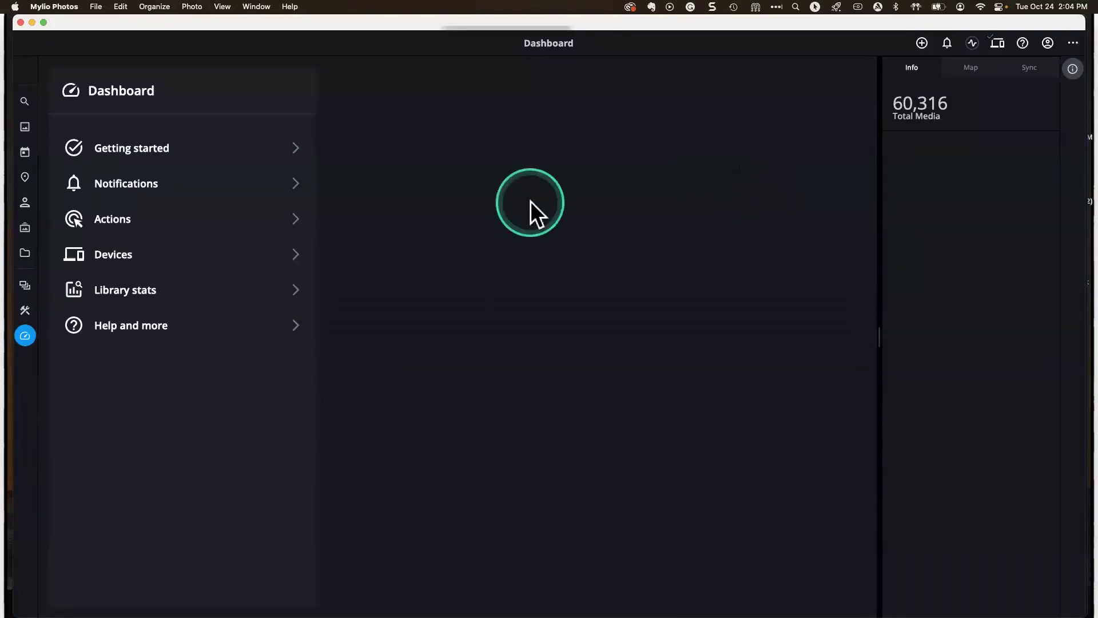
click(1073, 44)
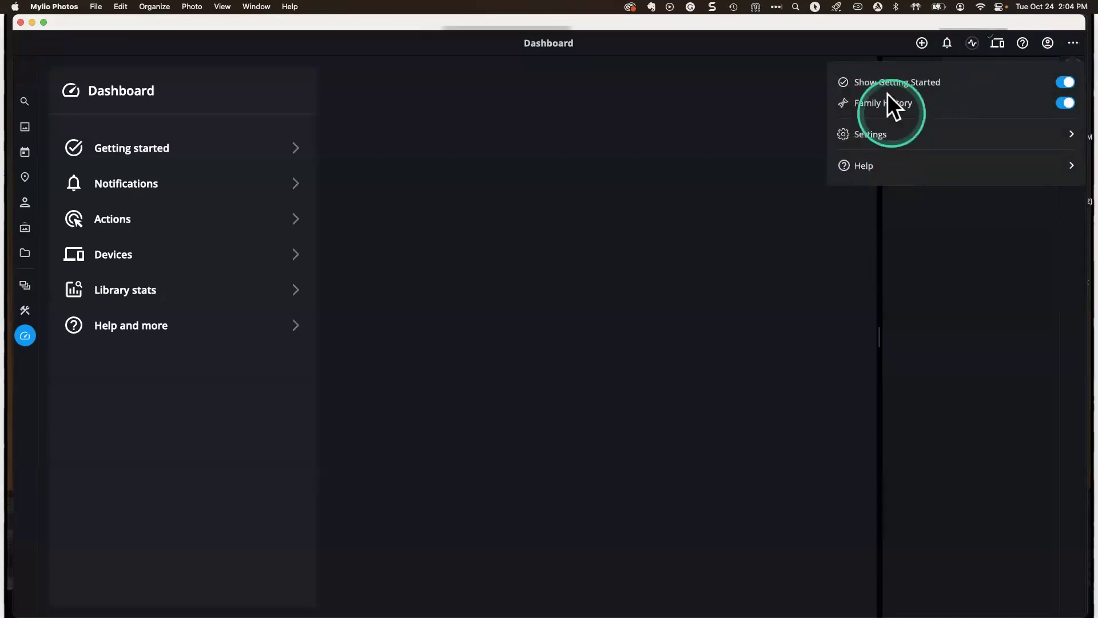
click(881, 135)
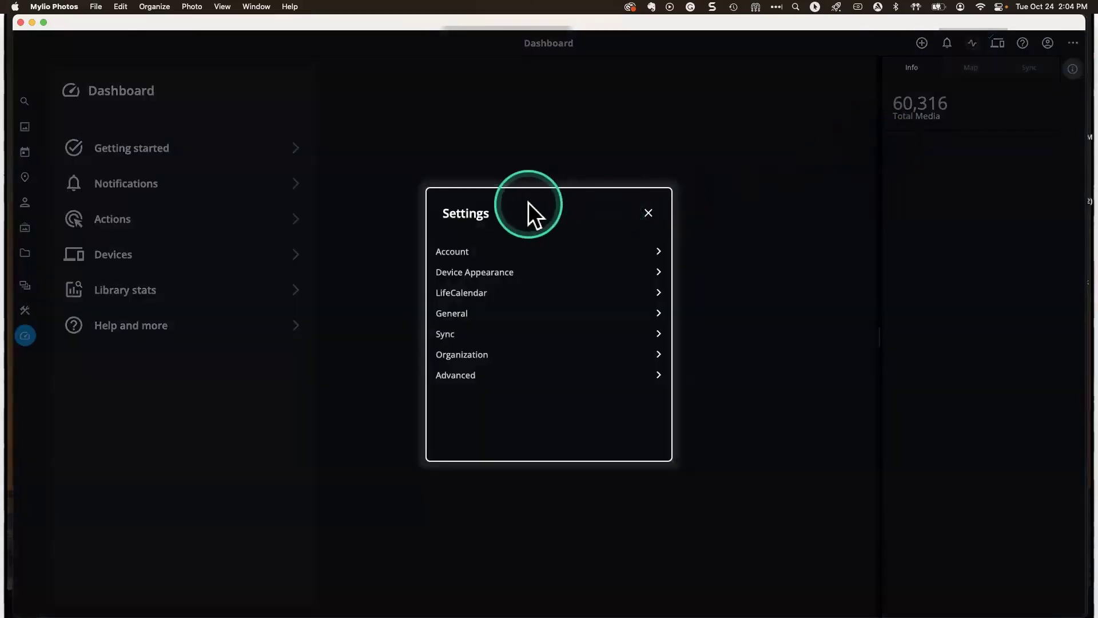
click(543, 335)
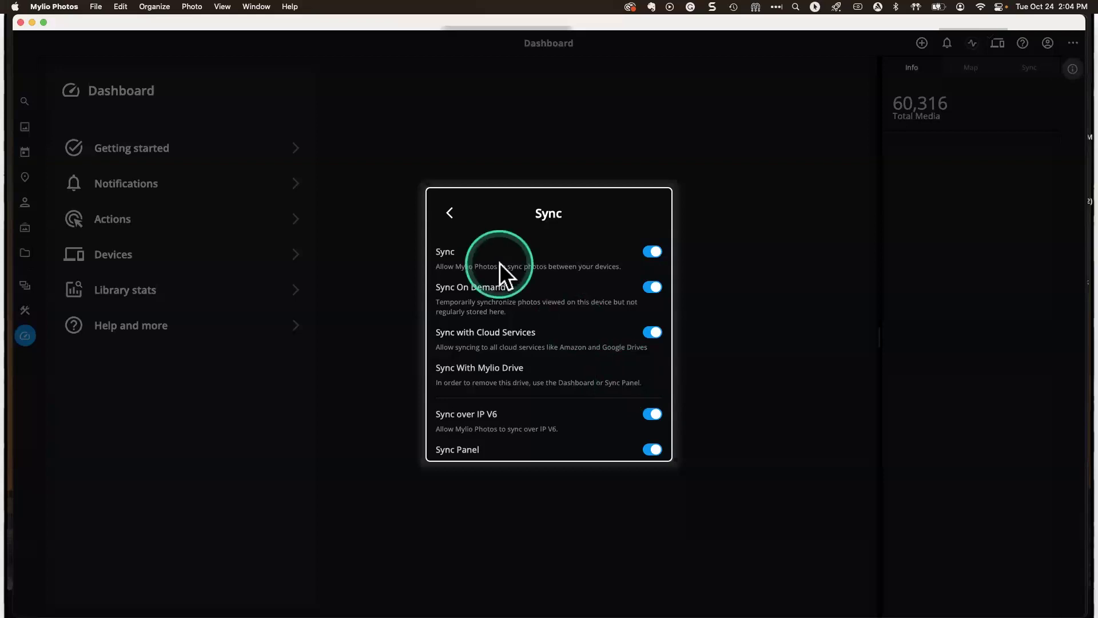
click(449, 212)
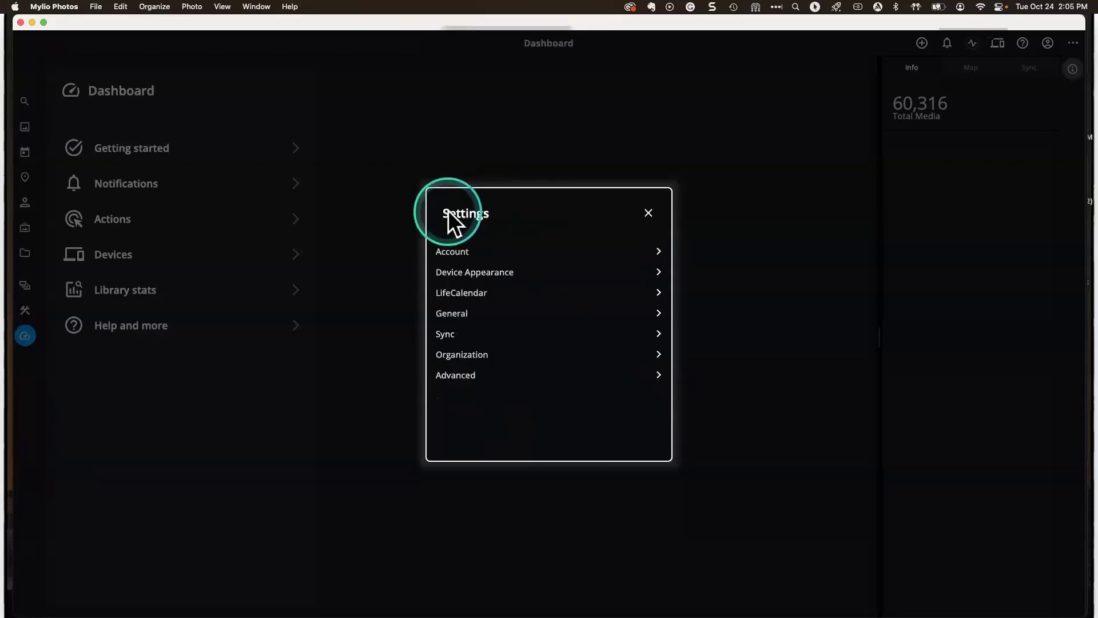
click(645, 212)
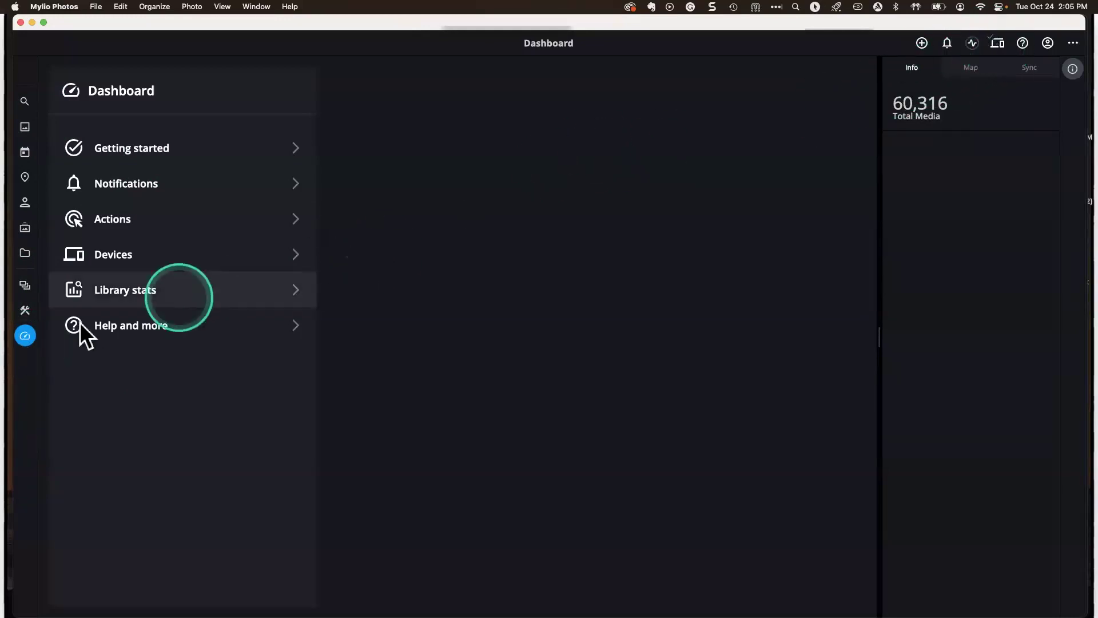
Step: Open Dashboard > Devices and browse the iPhone LAR 14 Pro, Google Drive and Mylio Drive cards
click(25, 335)
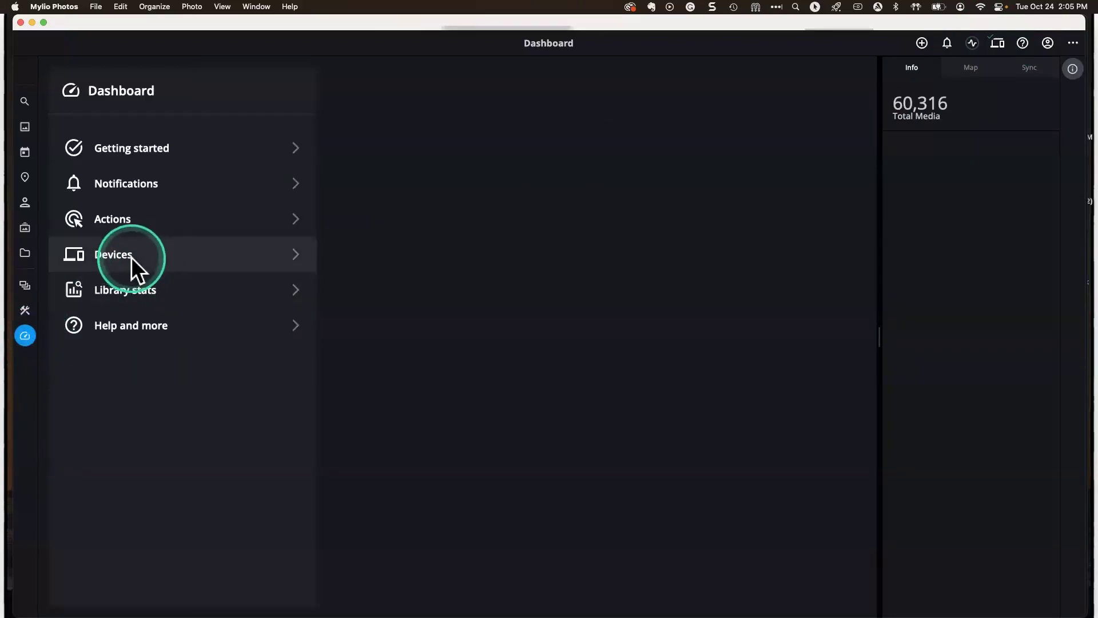
click(131, 257)
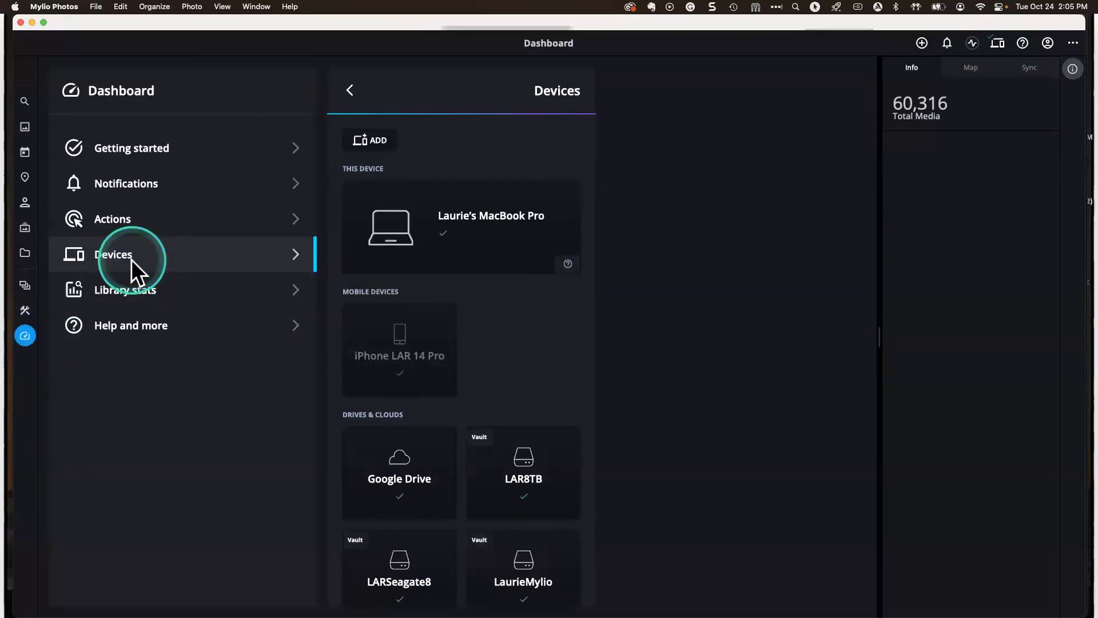
scroll(489, 362, down, 5)
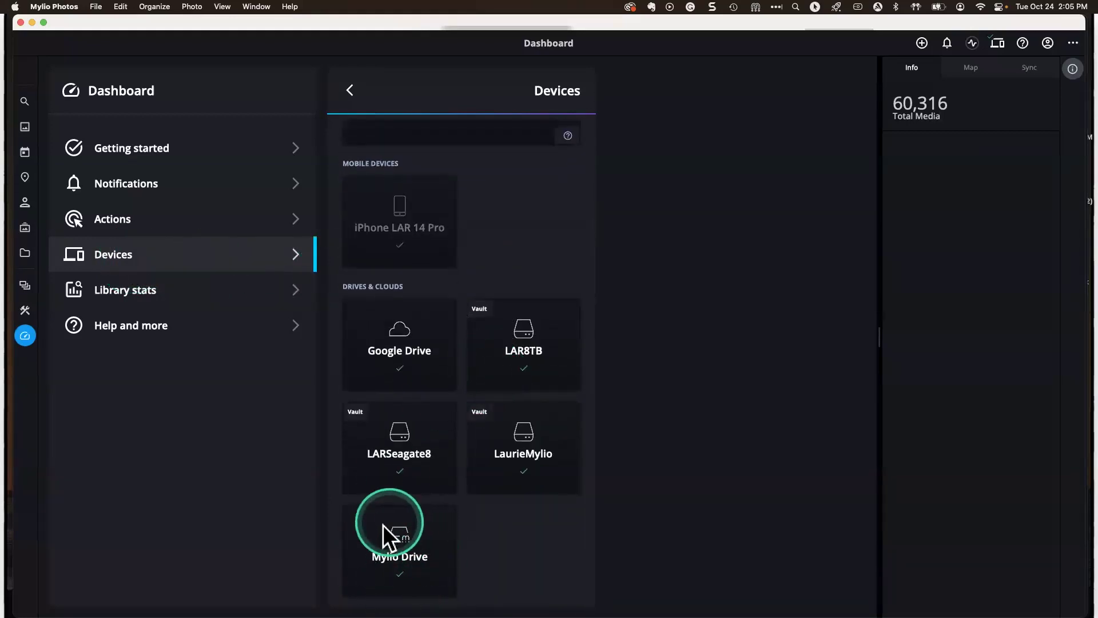
scroll(496, 279, up, 3)
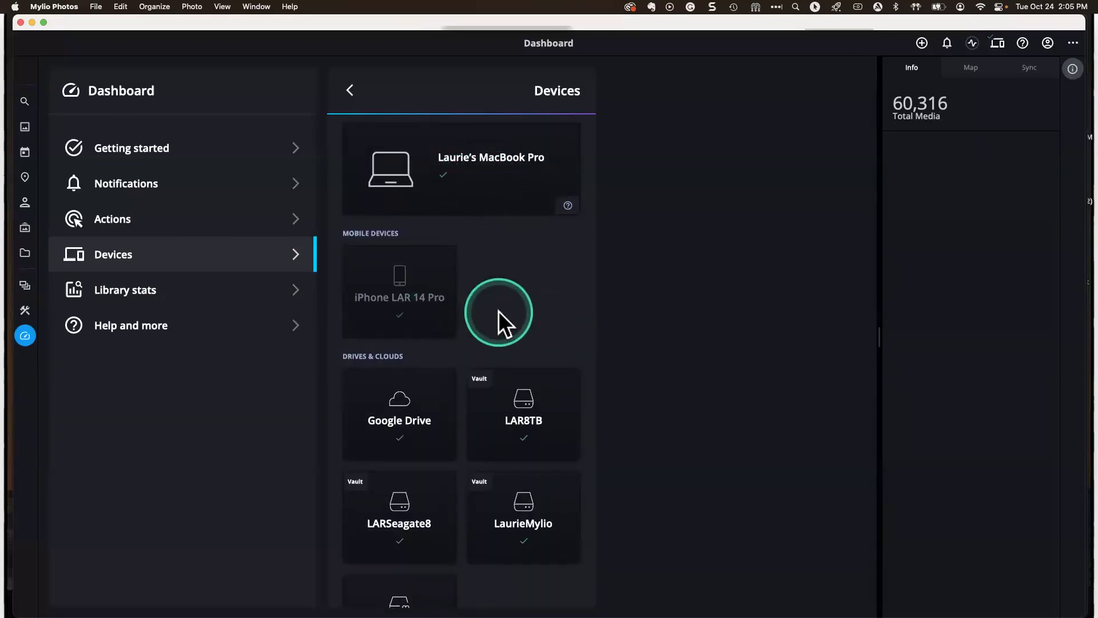
scroll(499, 310, down, 3)
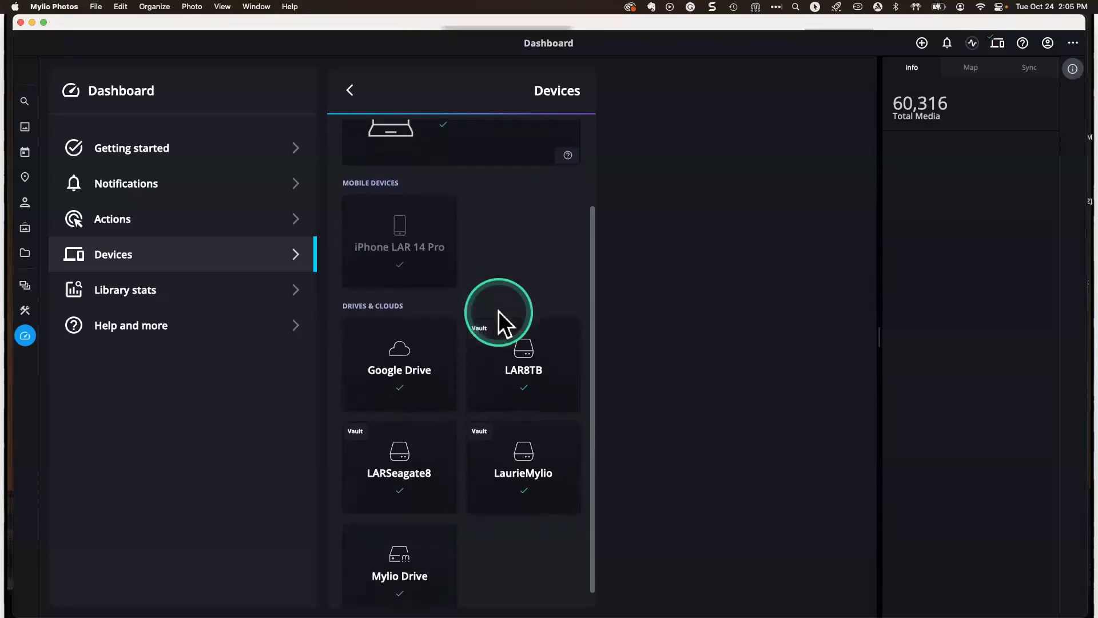
click(392, 232)
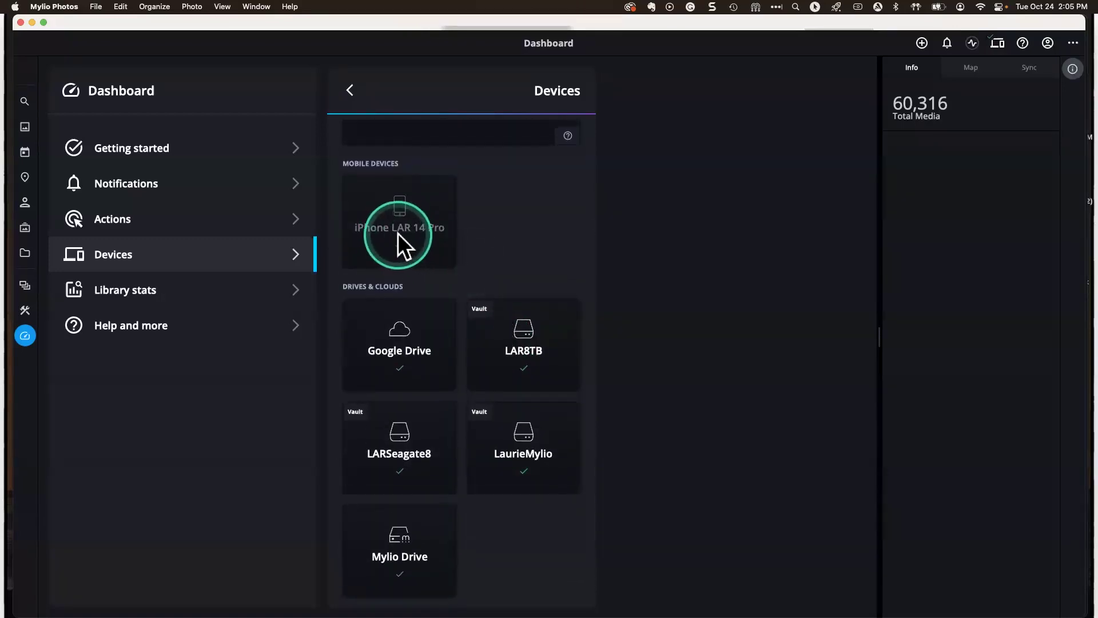
click(400, 351)
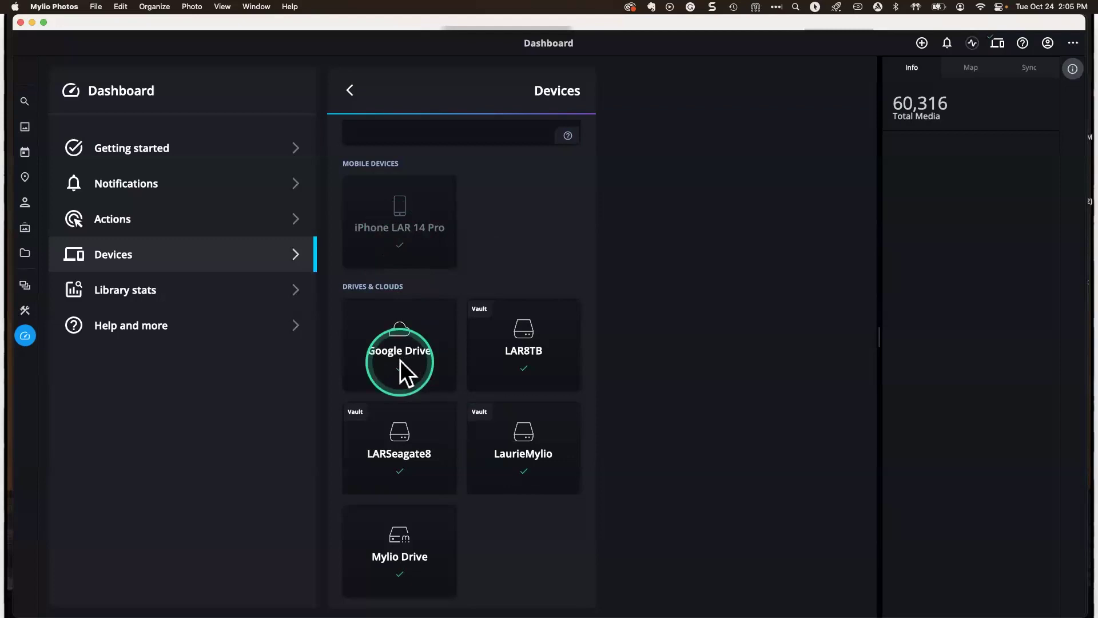
click(401, 446)
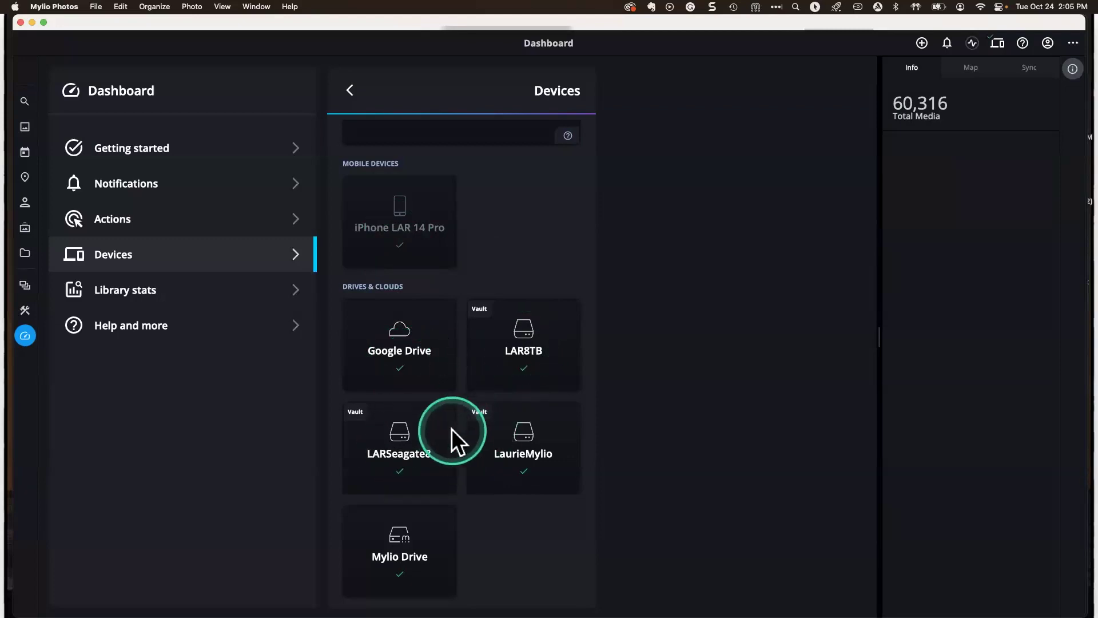
scroll(508, 558, down, 2)
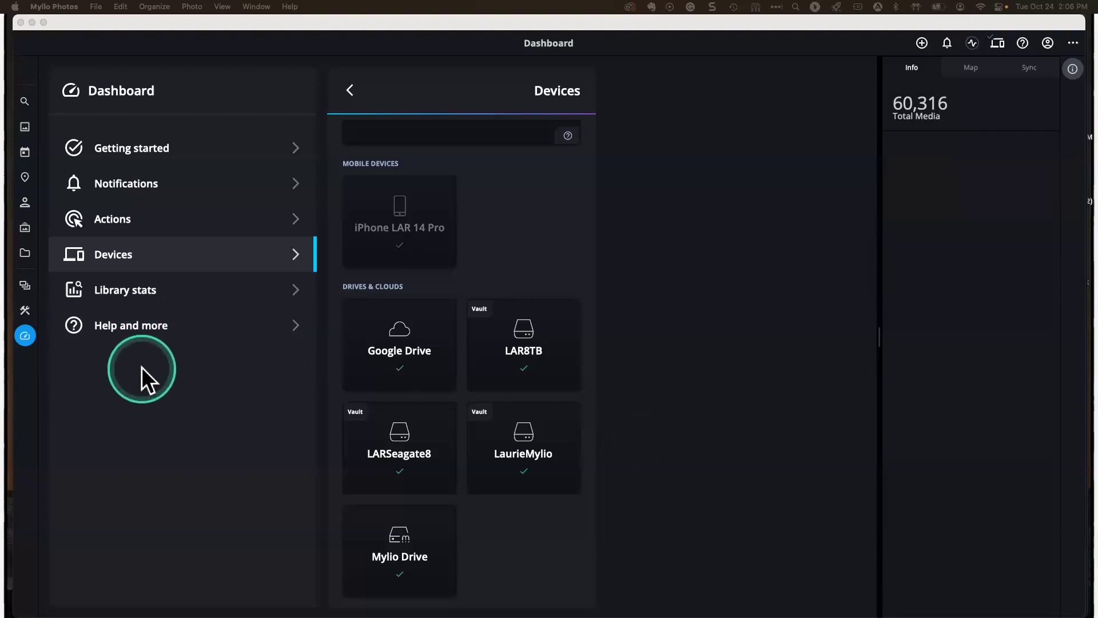
click(1074, 43)
click(1073, 45)
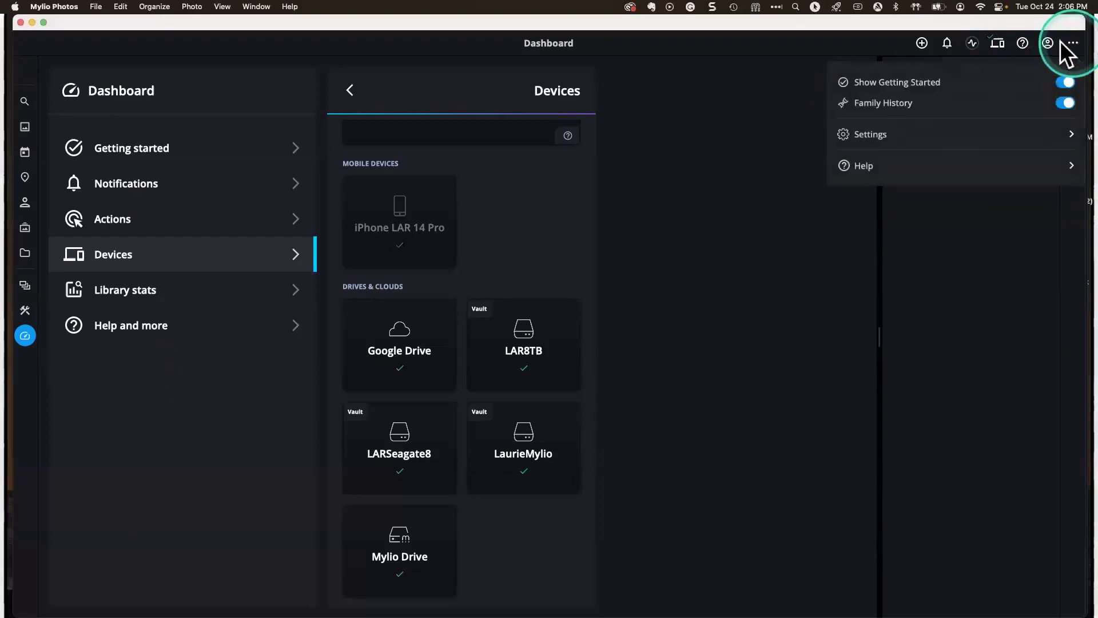
click(942, 141)
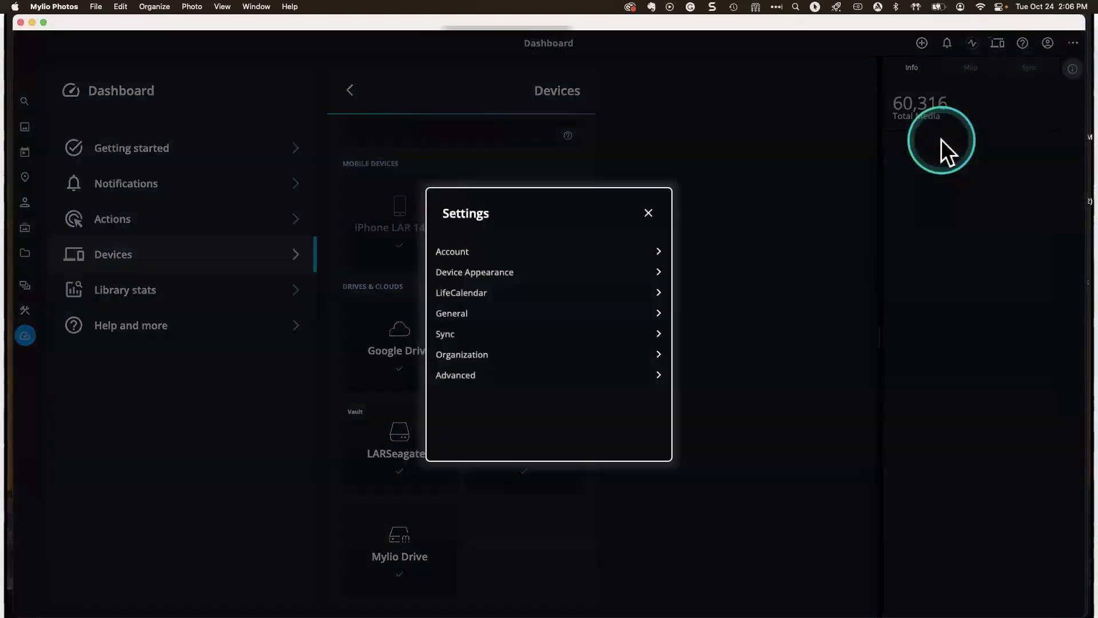
click(510, 331)
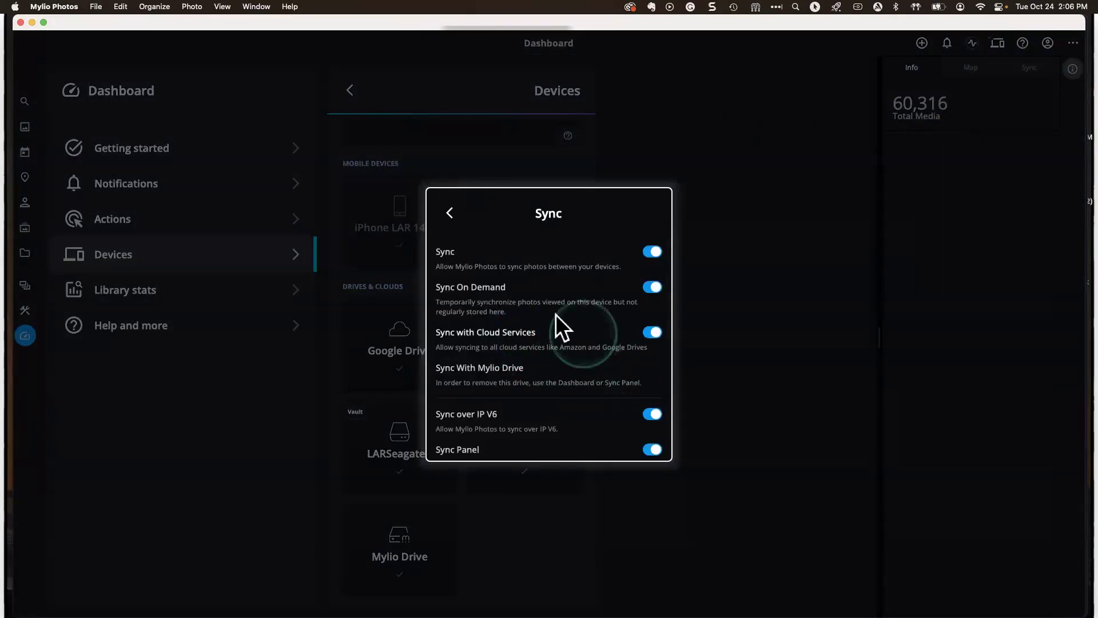
click(450, 213)
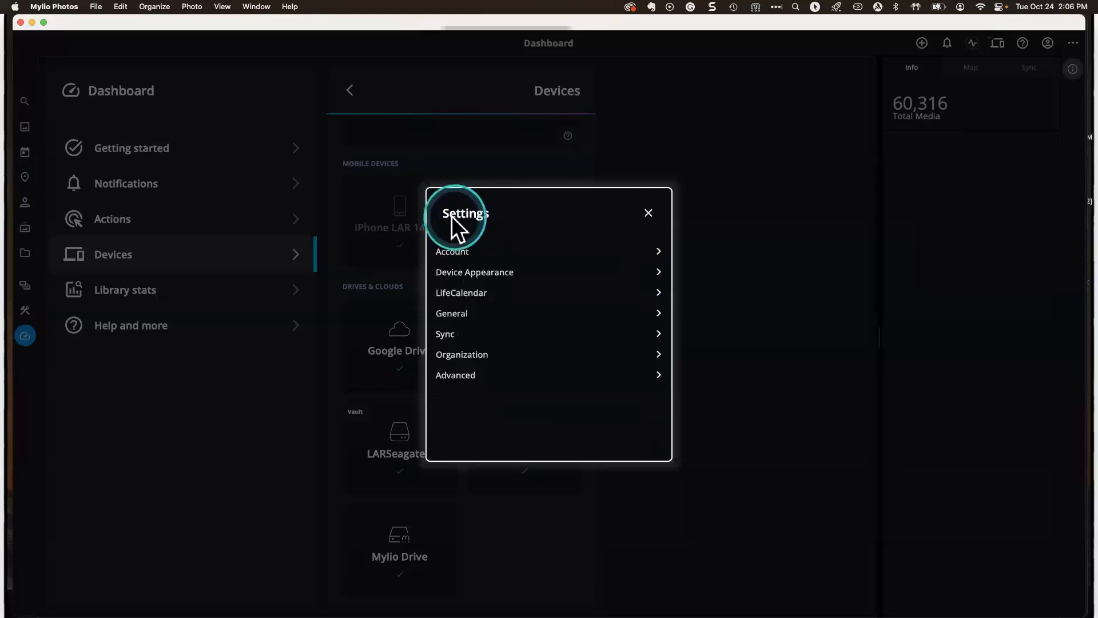
click(649, 213)
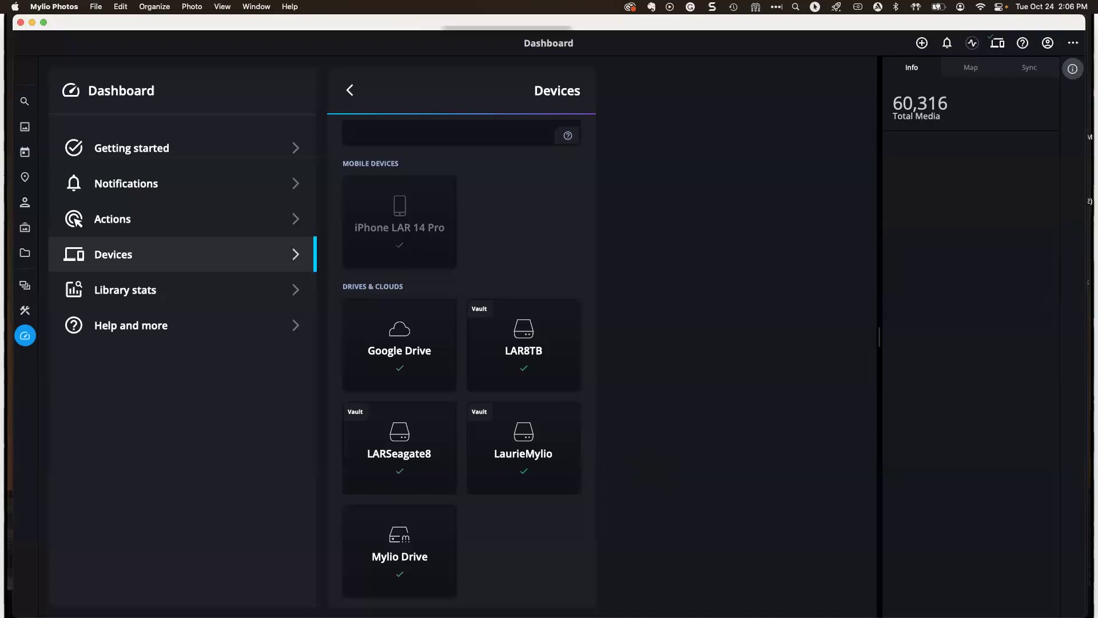
Step: Advance Keynote to the slide linking the Fundamentals course and Add Mylio Drive manual, then switch to Chrome
key(super+Tab)
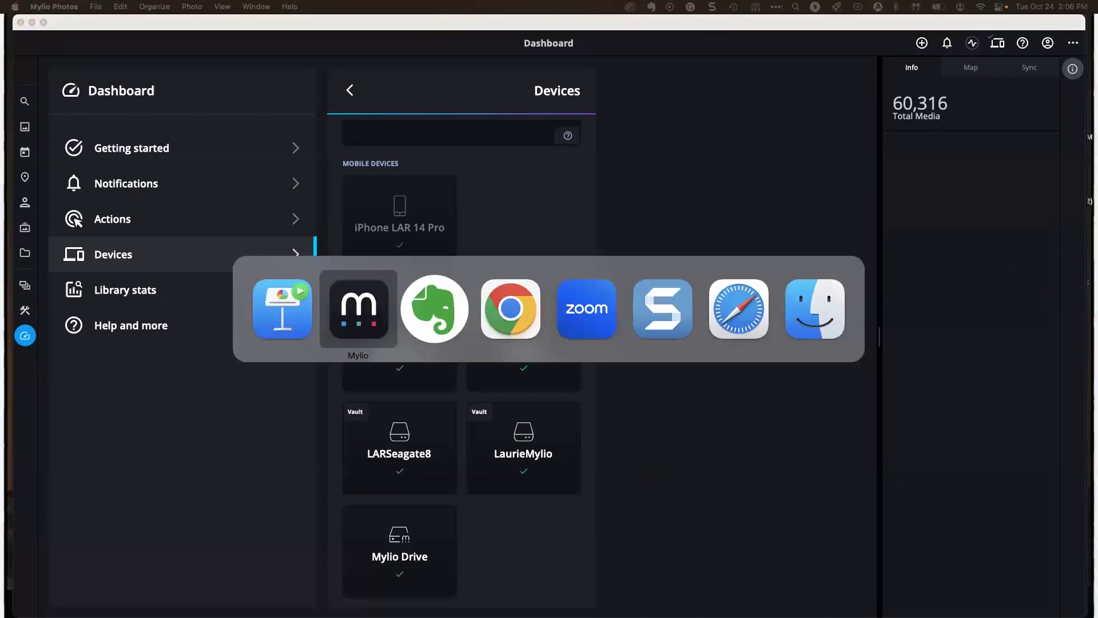
key(super+Tab)
key(super+Tab)
key(super+Tab)
key(super+Tab)
key(super+Tab)
key(super+Tab)
key(super+Tab)
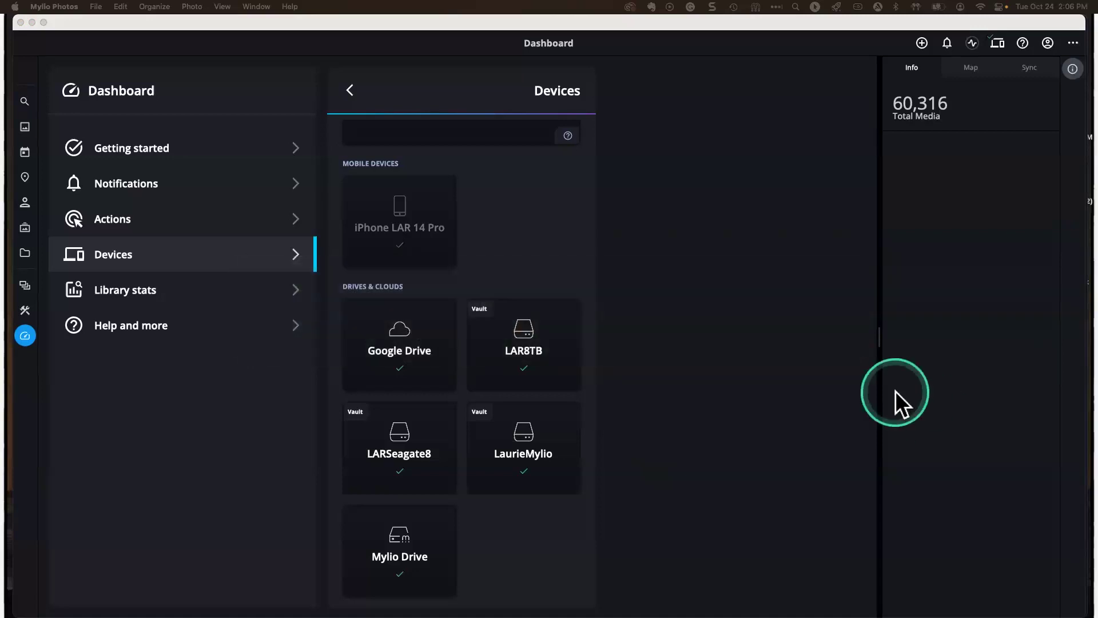
click(878, 392)
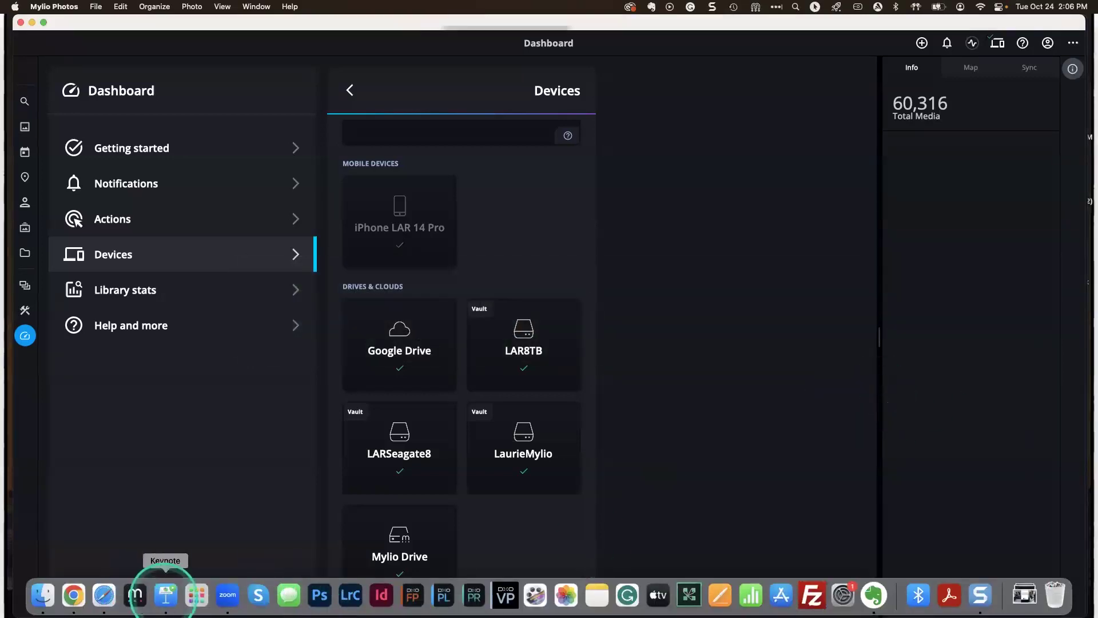
click(166, 594)
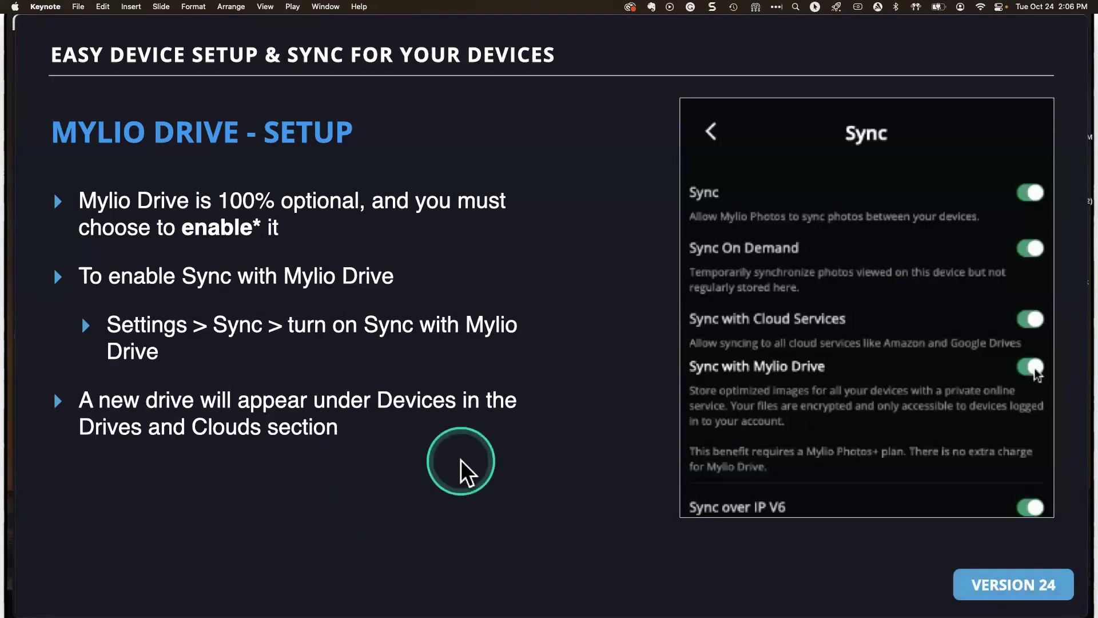
click(576, 368)
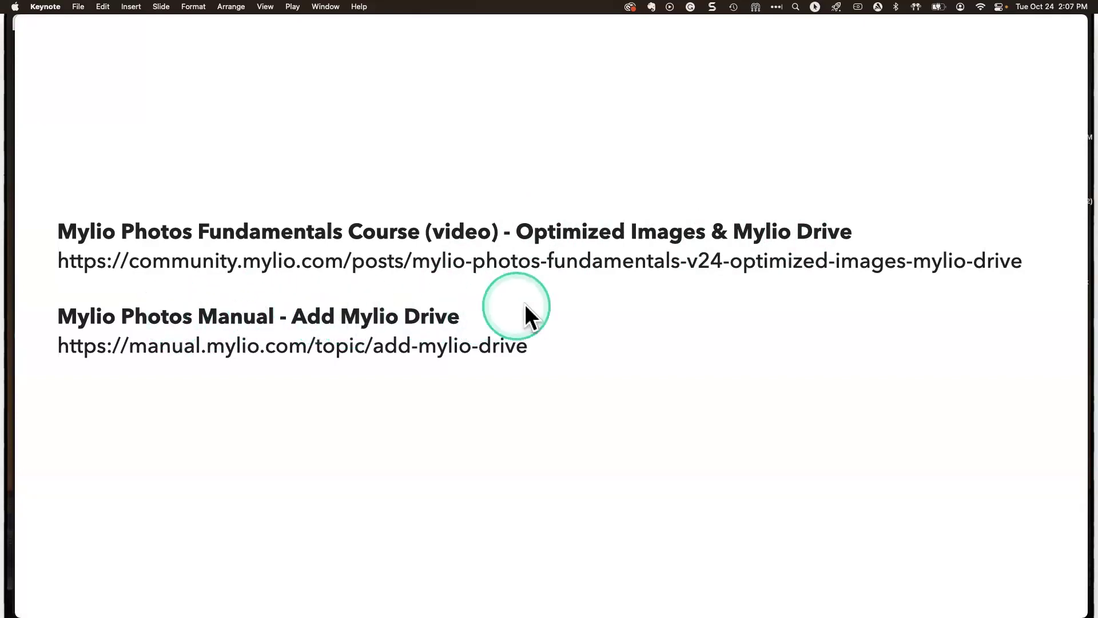
key(super+Tab)
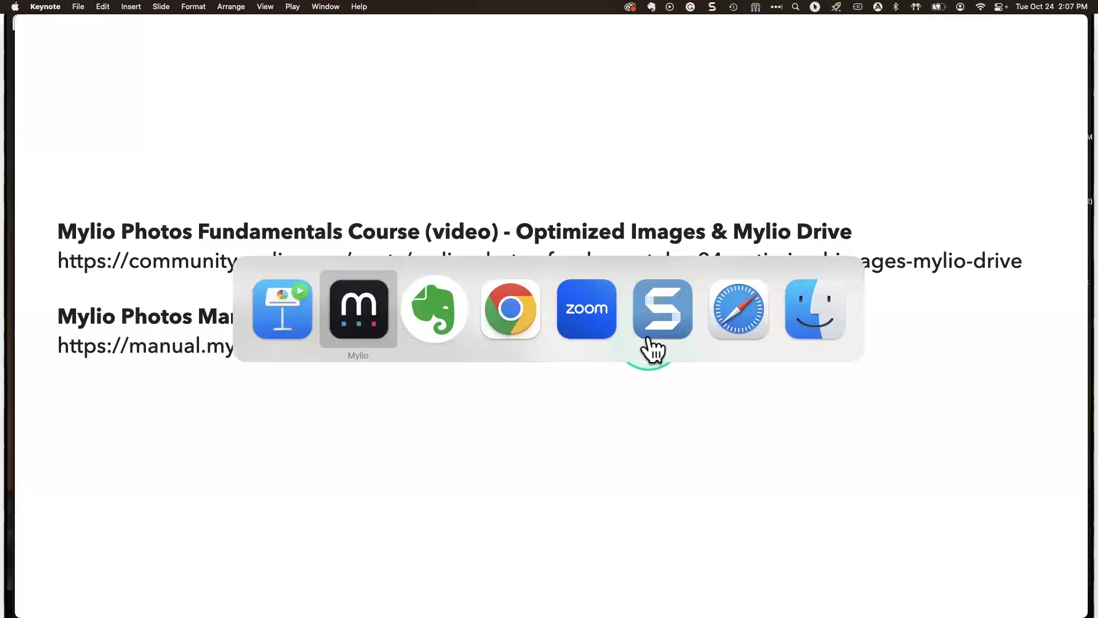
key(super+Tab)
key(super+Tab)
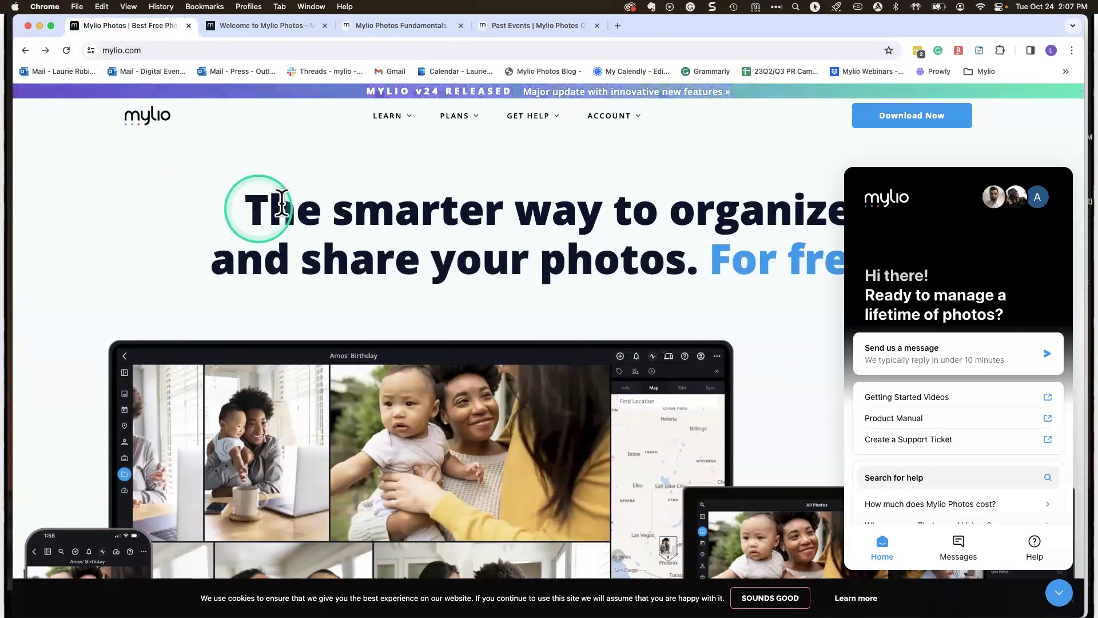
Step: Open the Mylio Product Manual from the mylio.com LEARN menu
mouse_move(406, 123)
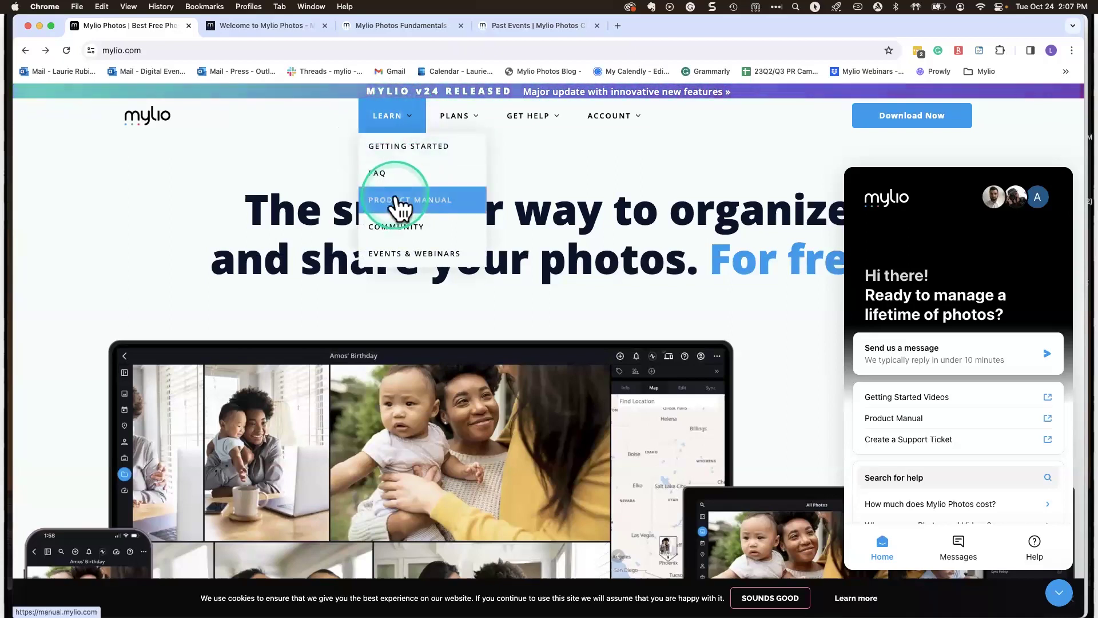
click(425, 200)
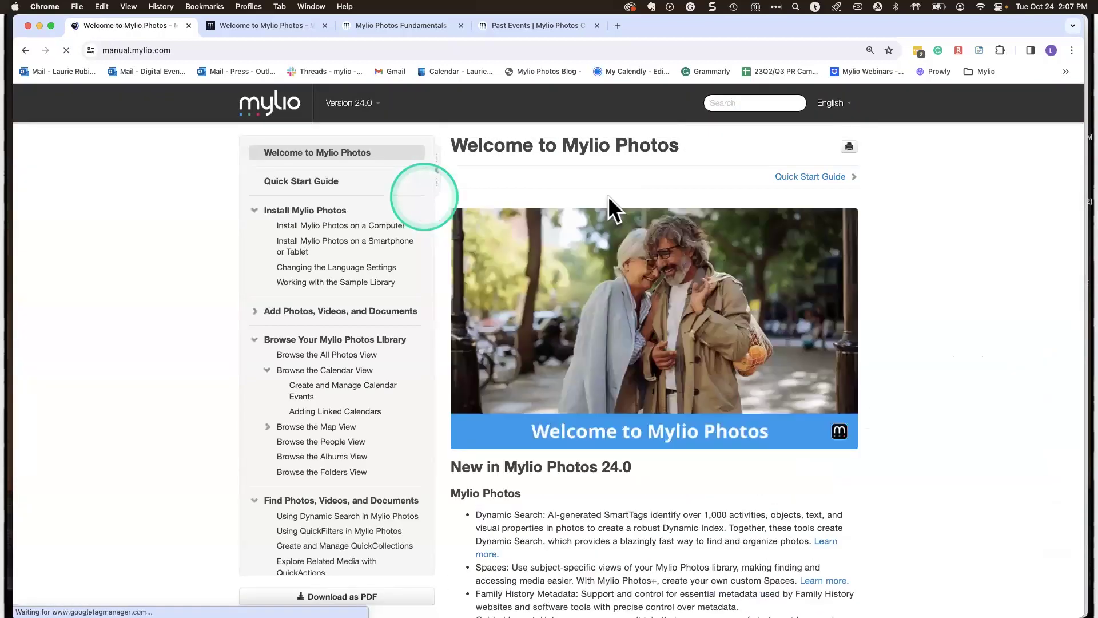
click(983, 260)
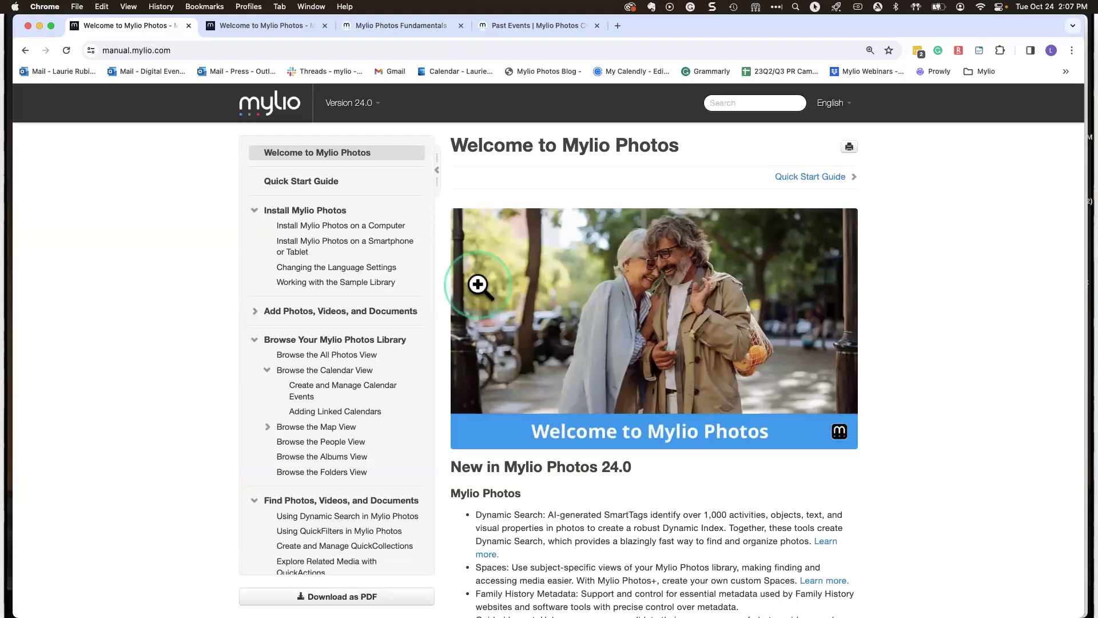
scroll(343, 389, down, 5)
scroll(343, 392, down, 10)
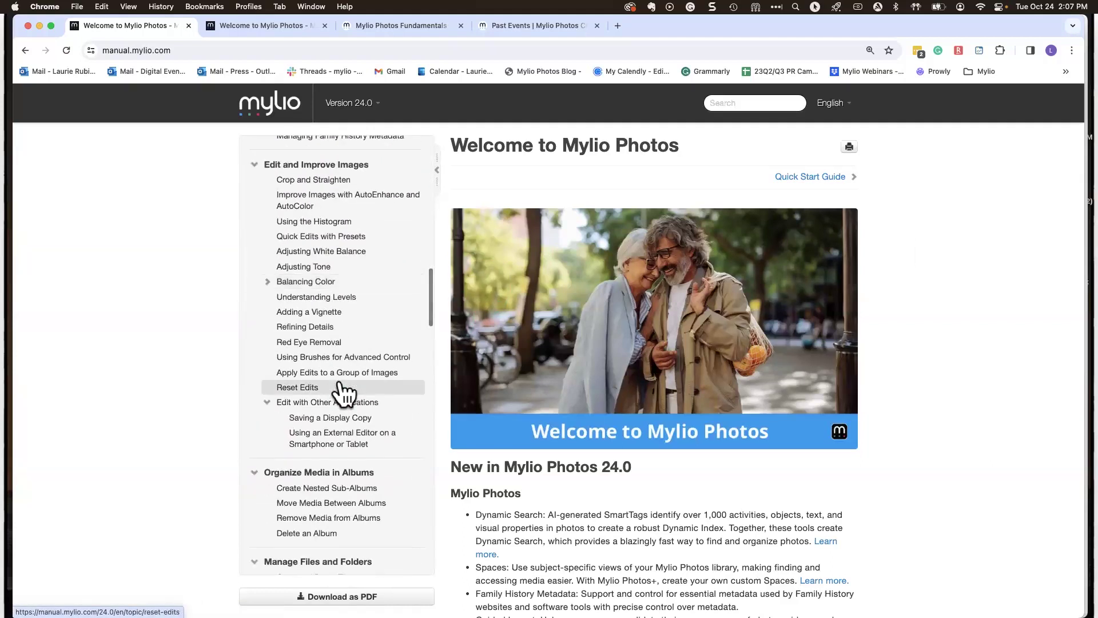
scroll(354, 303, up, 12)
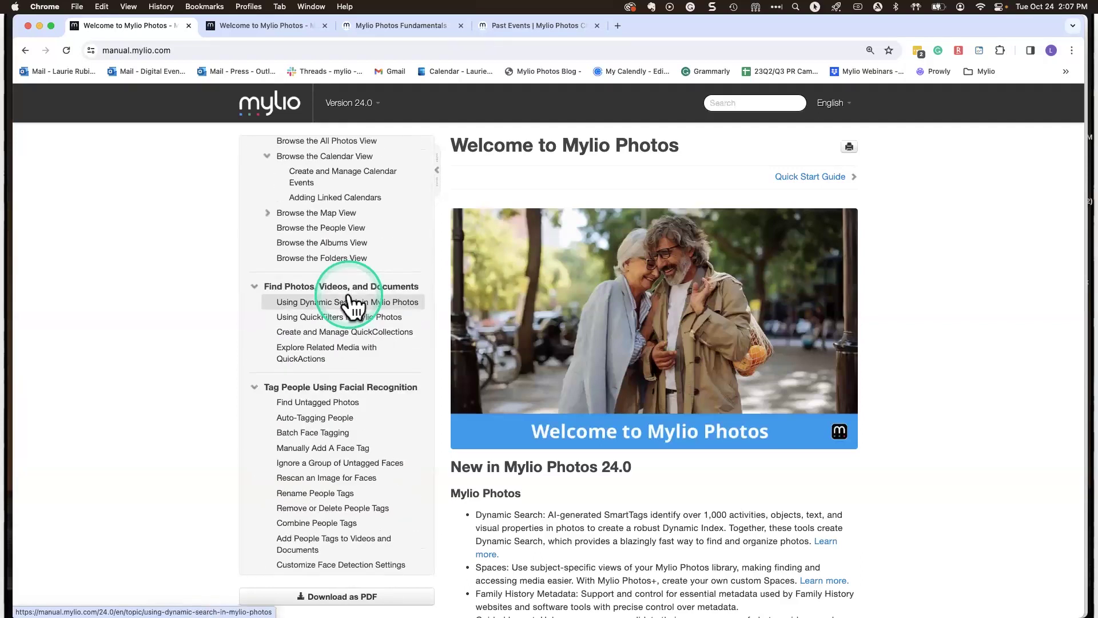
scroll(348, 294, up, 5)
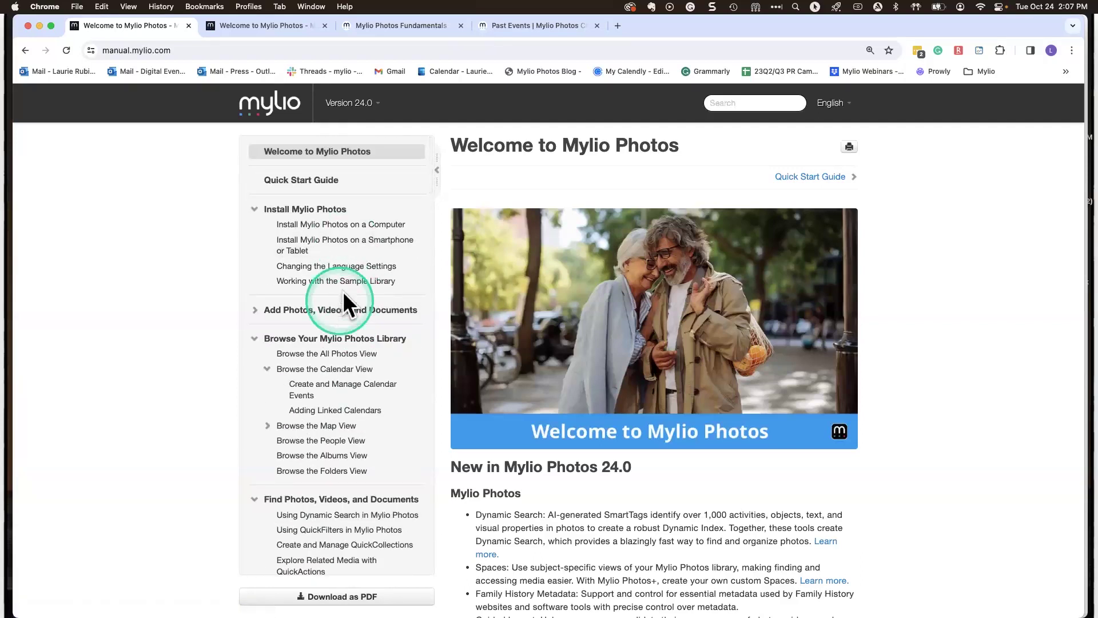
Step: Search the manual for 'mylio drive'
click(743, 102)
text(mylio drive)
click(760, 105)
key(Return)
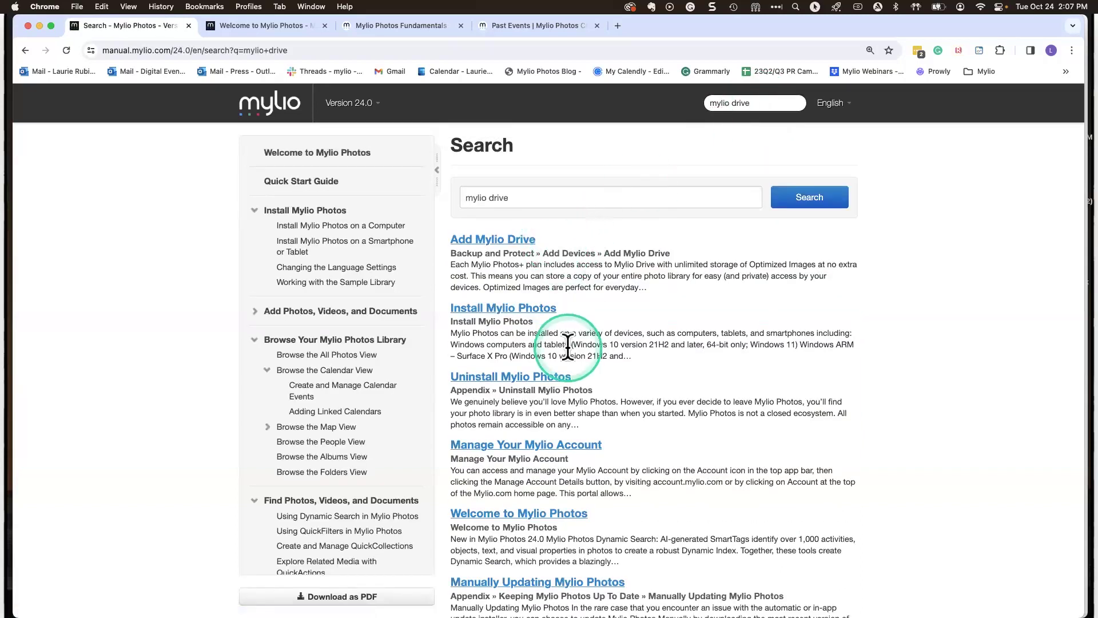
Step: Read through the Add Mylio Drive article, then switch to the Fundamentals course tab
click(481, 246)
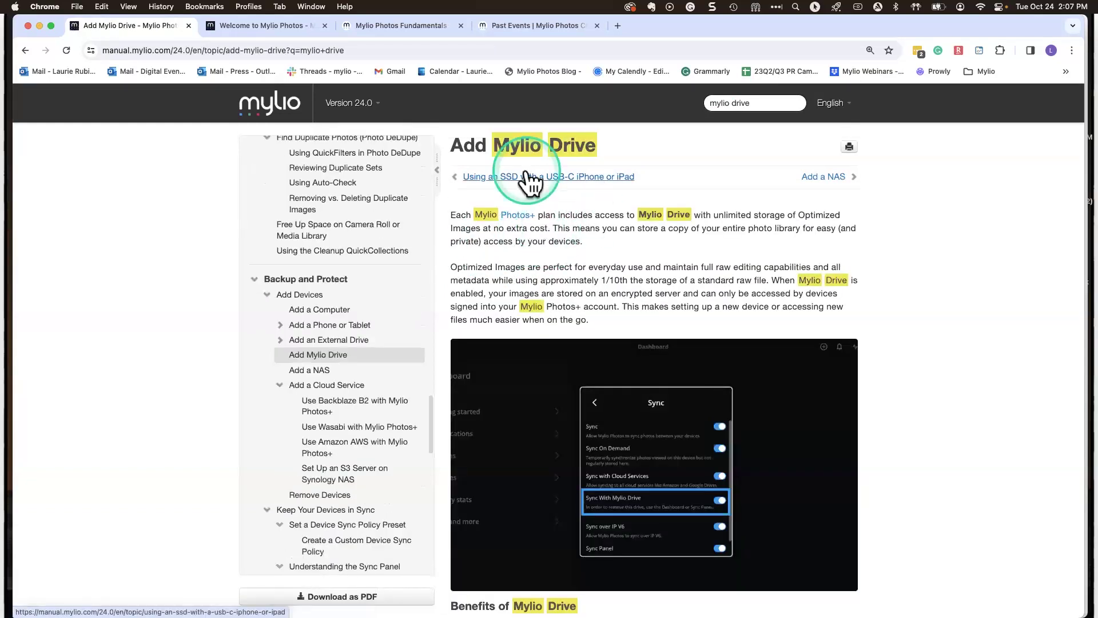
scroll(938, 437, down, 3)
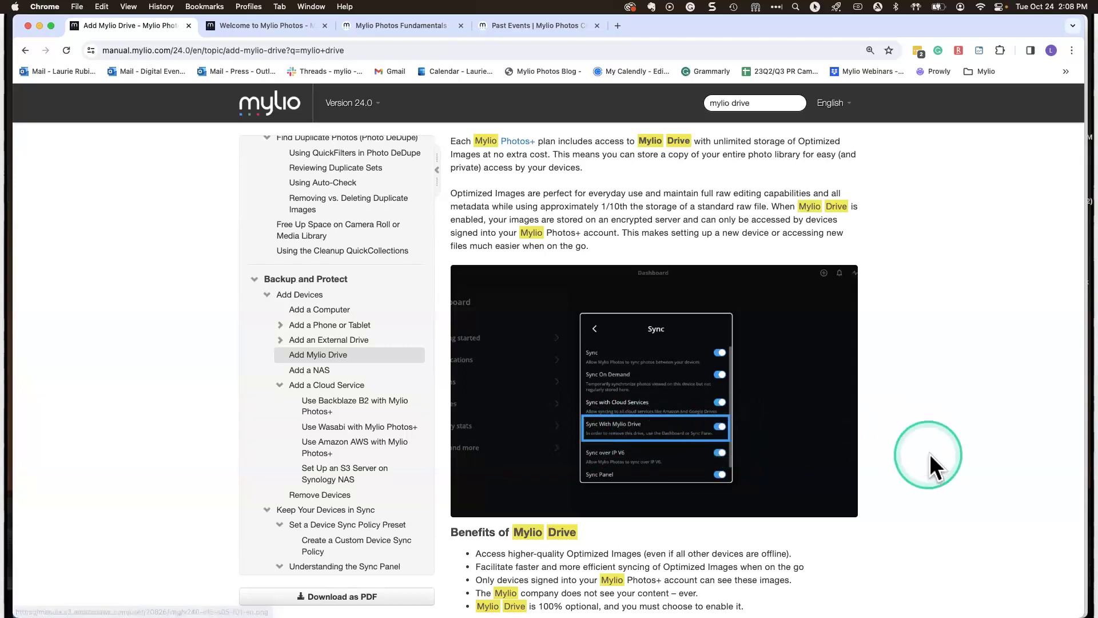
scroll(935, 469, down, 3)
scroll(928, 469, down, 3)
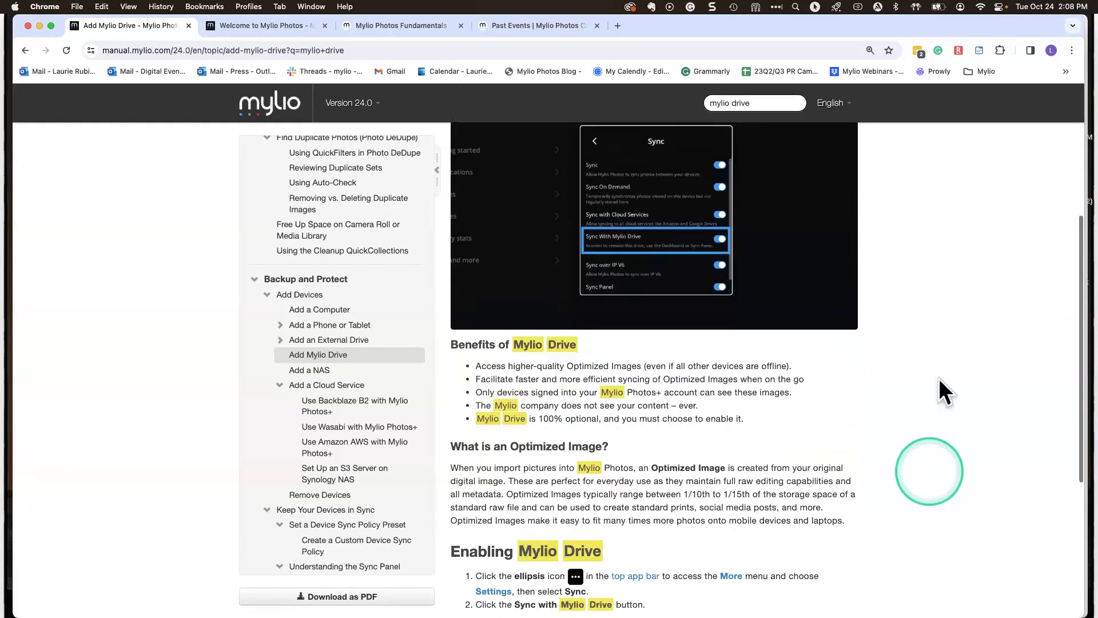
scroll(942, 259, up, 1)
scroll(942, 258, down, 5)
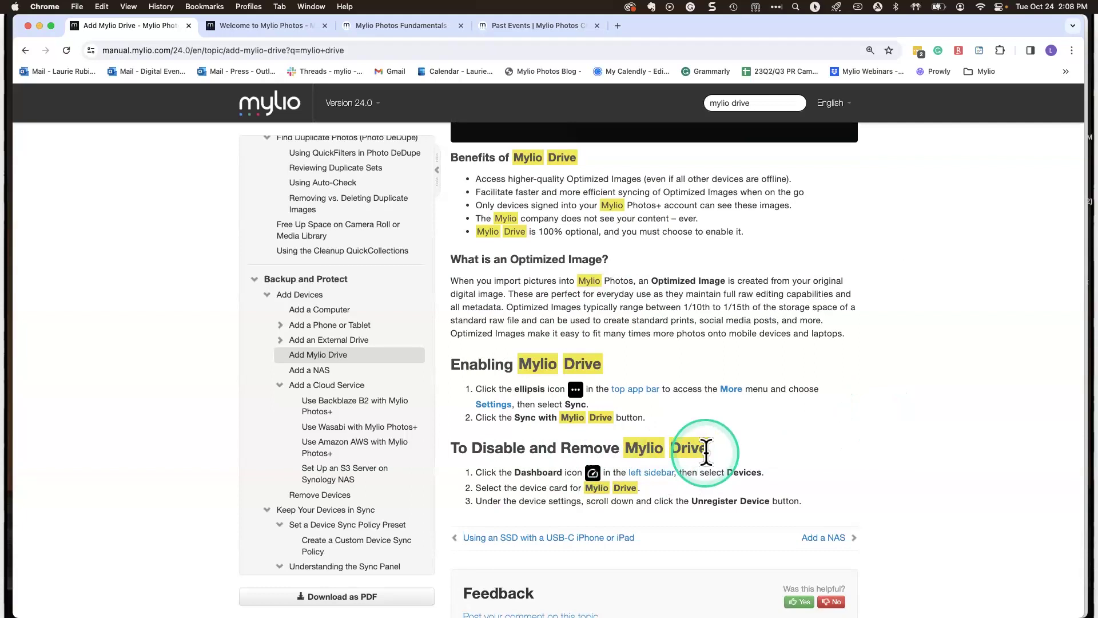
scroll(706, 451, up, 5)
scroll(705, 458, down, 4)
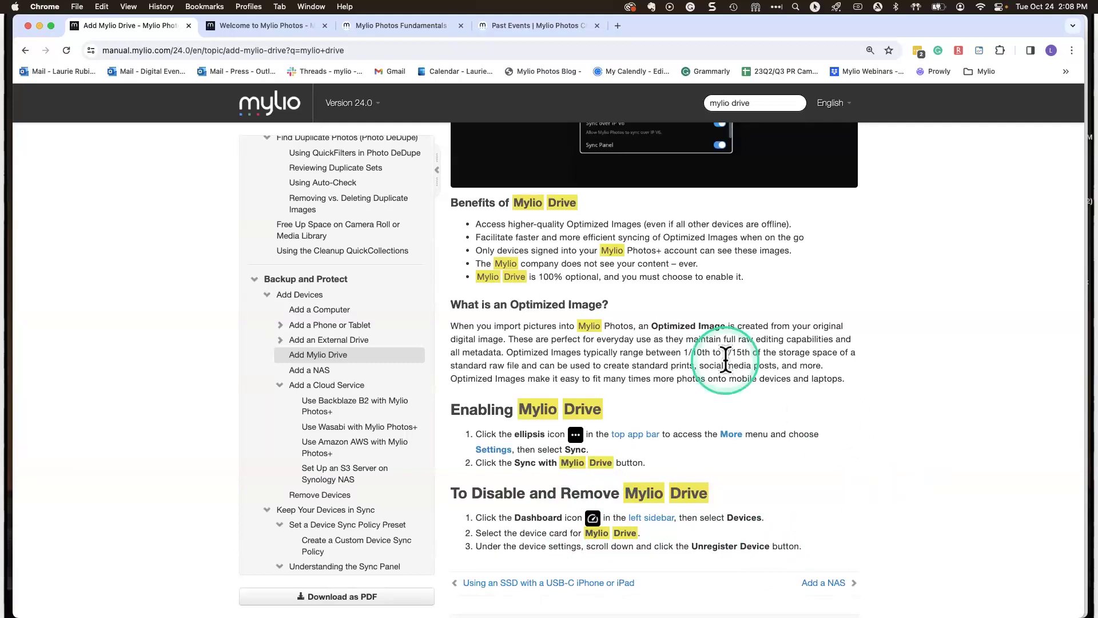
click(263, 25)
Step: Flip between the open tabs, then go back three pages to the mylio.com home page
click(169, 26)
click(252, 27)
click(355, 27)
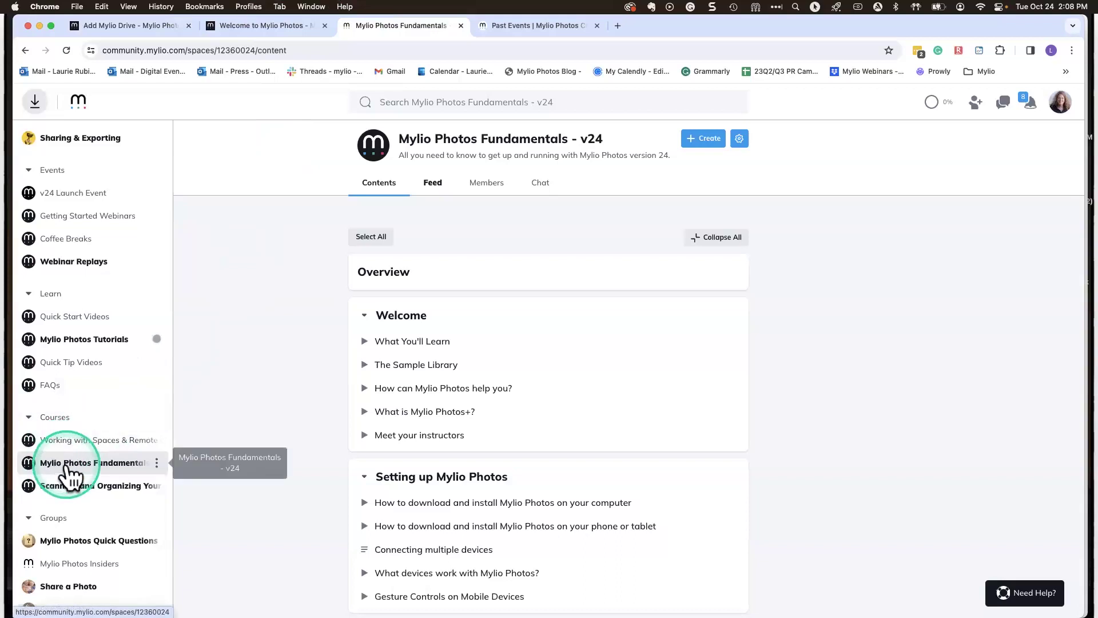
click(146, 26)
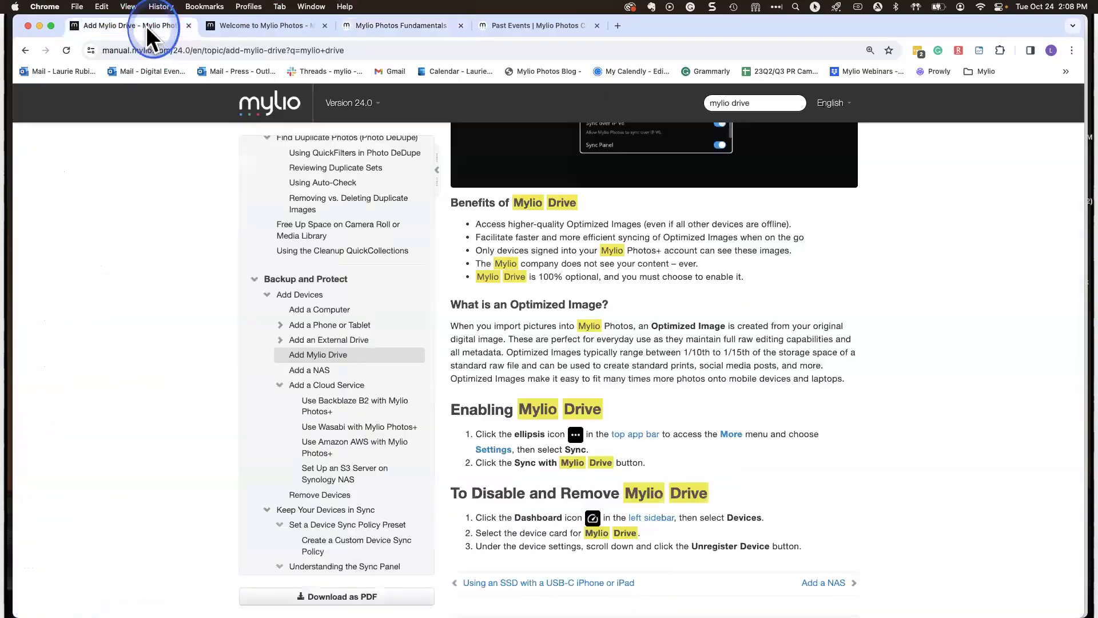
click(22, 49)
click(23, 49)
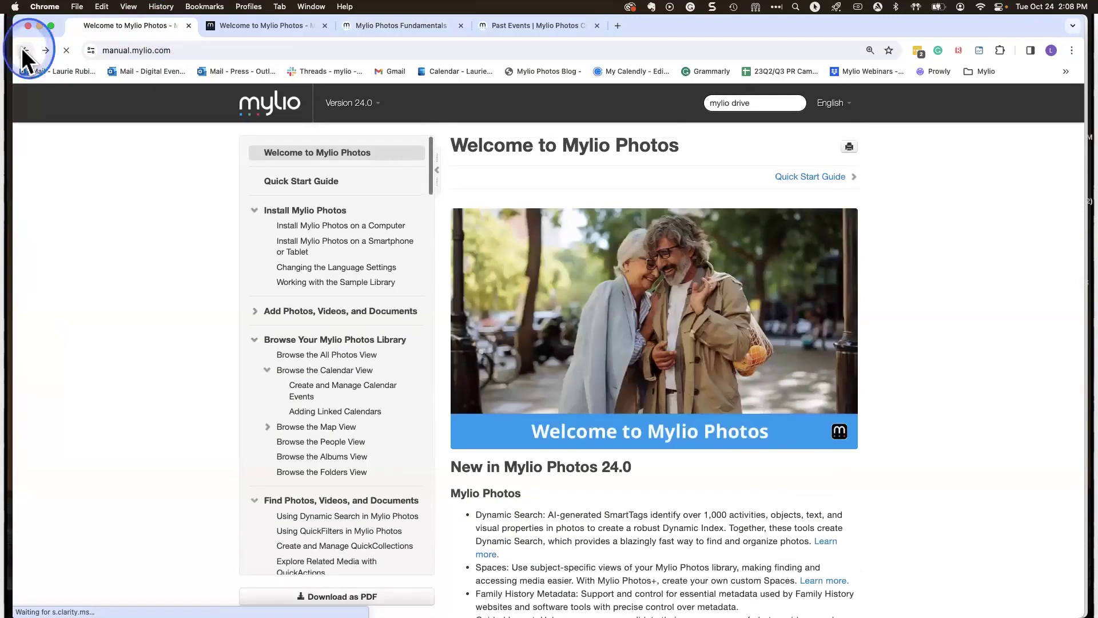
click(22, 49)
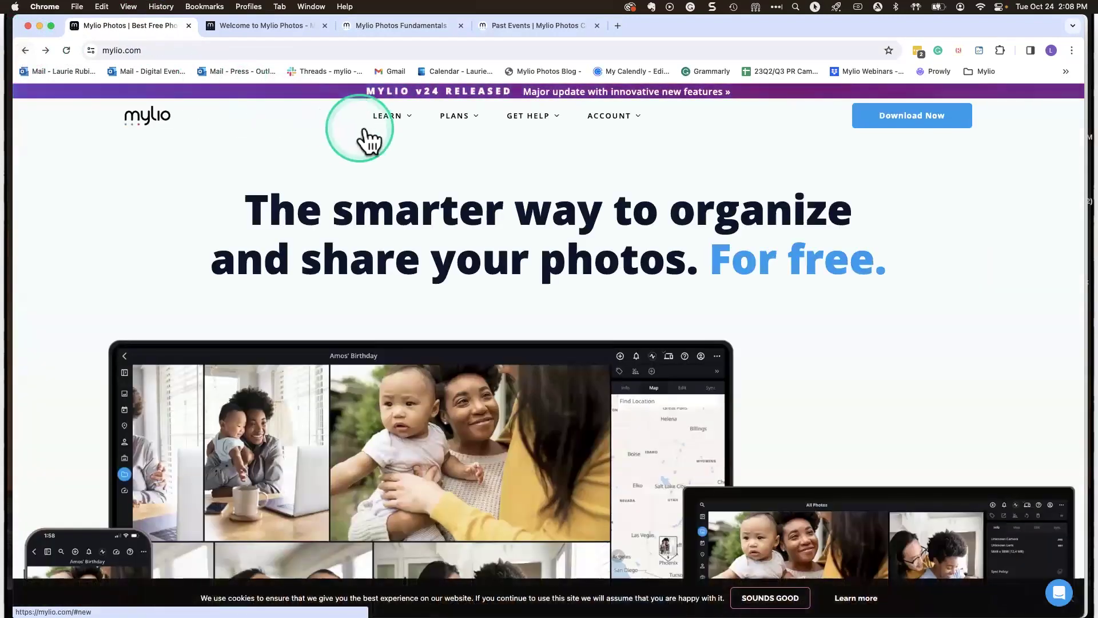
Step: Open Mylio Community from the LEARN menu and scroll its upcoming Events list
mouse_move(383, 130)
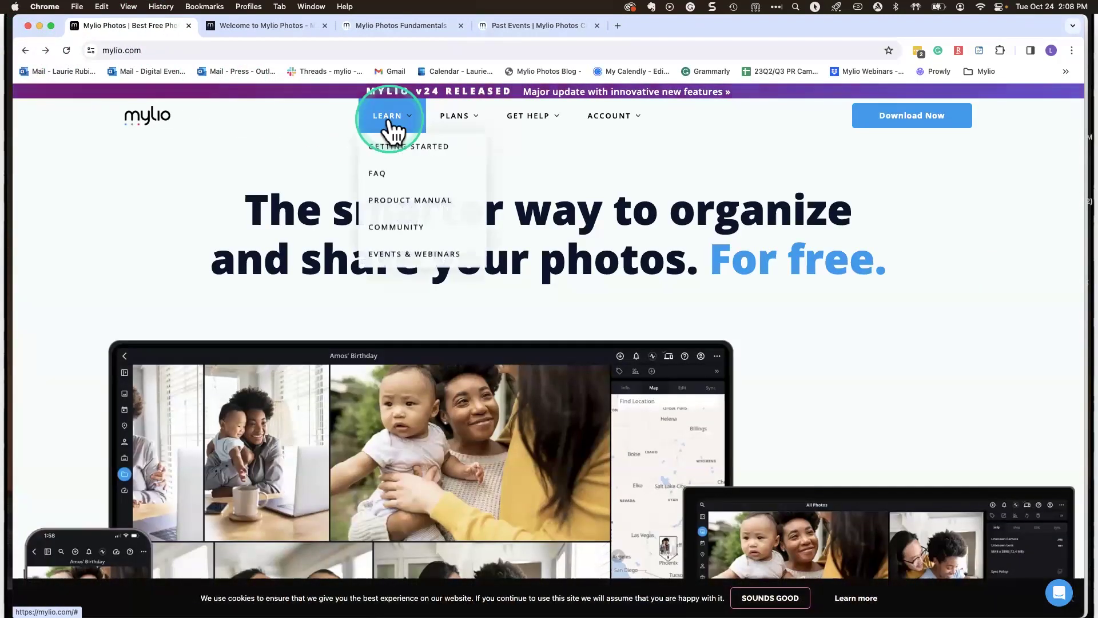
click(419, 228)
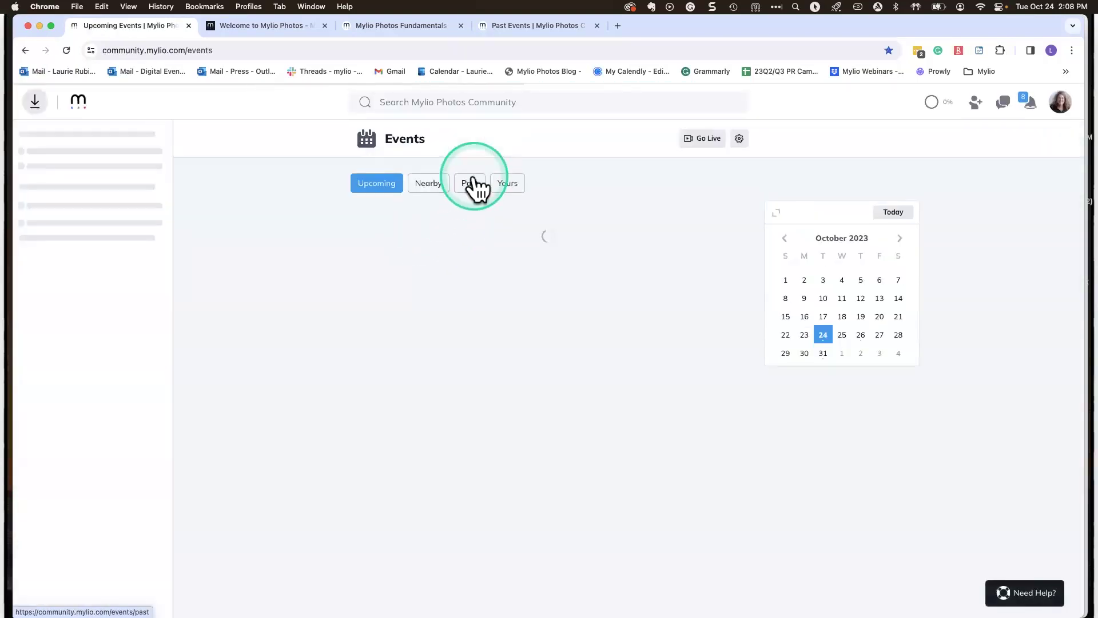
scroll(143, 346, down, 4)
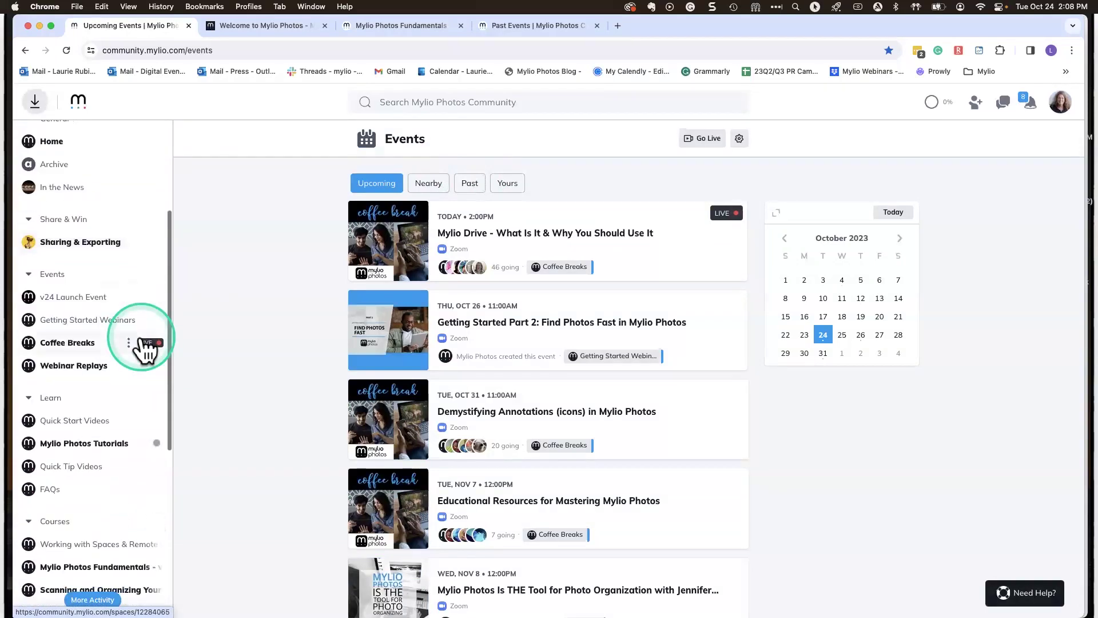
scroll(143, 346, down, 3)
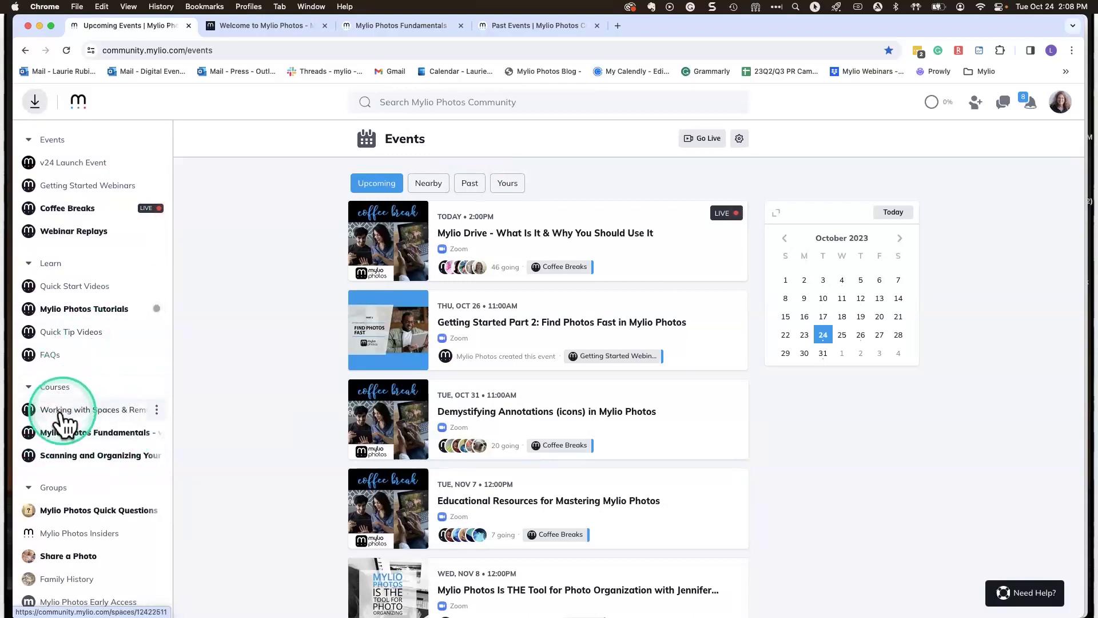
click(123, 439)
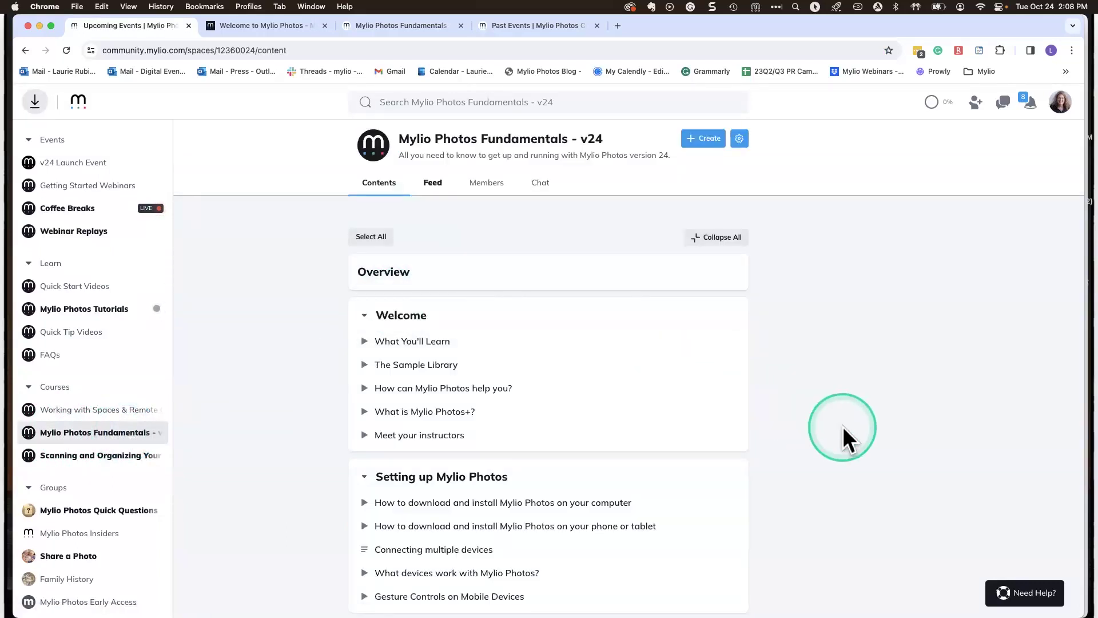
scroll(842, 427, down, 5)
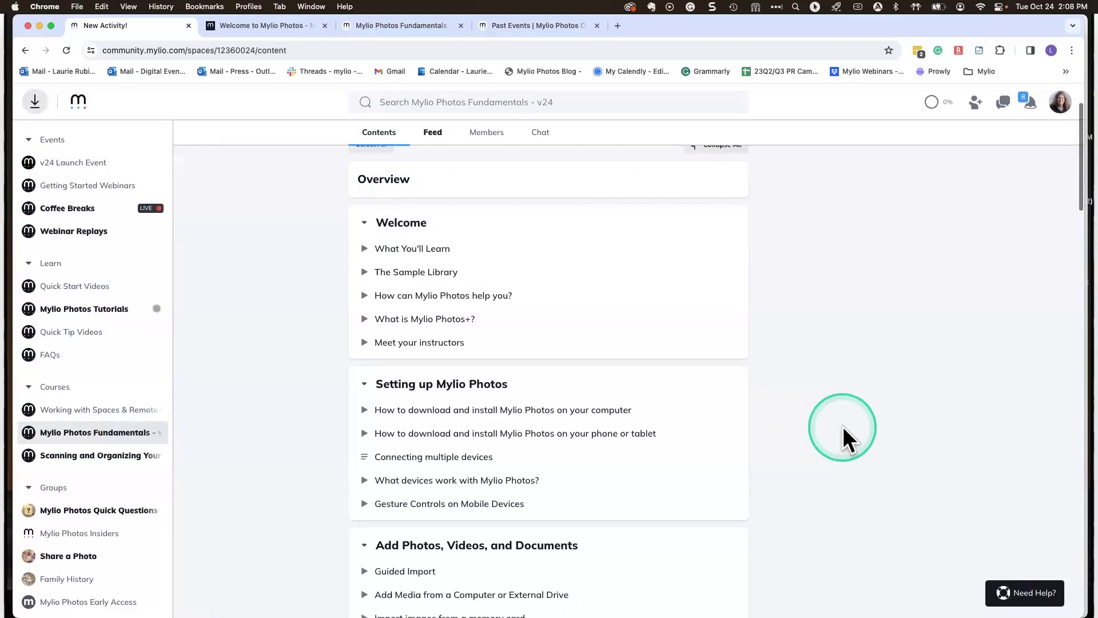
scroll(843, 427, down, 9)
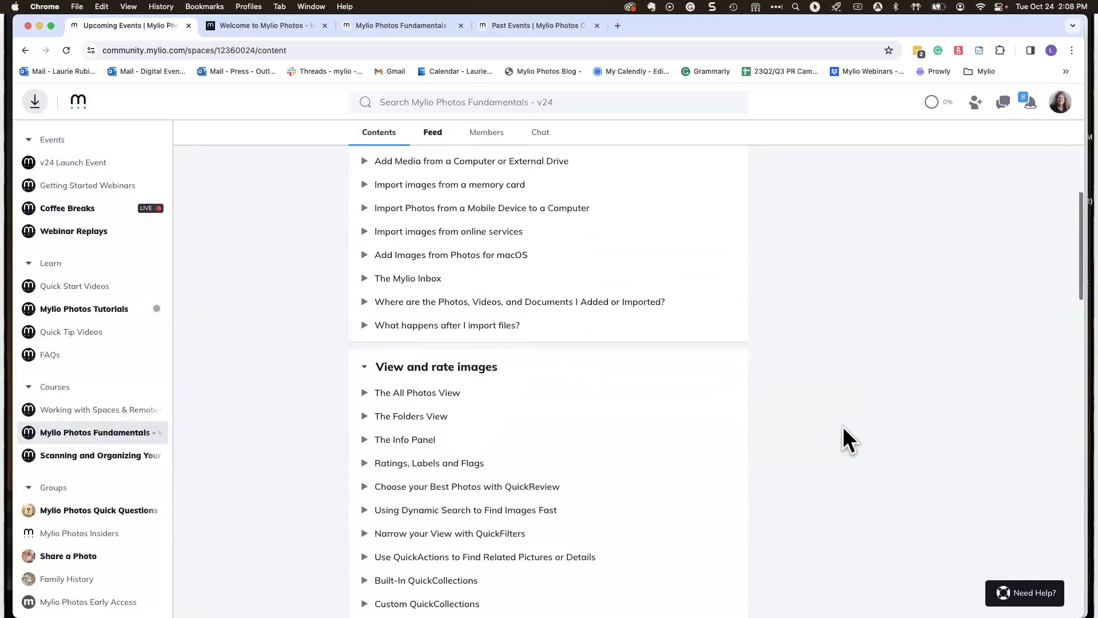
scroll(842, 429, down, 7)
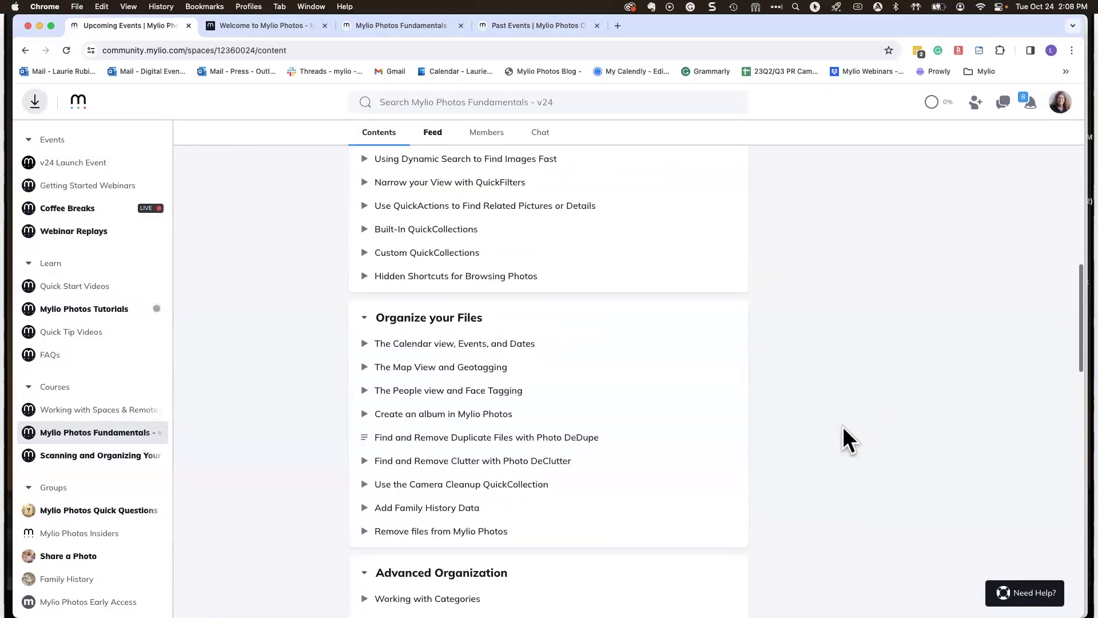
scroll(842, 426, down, 3)
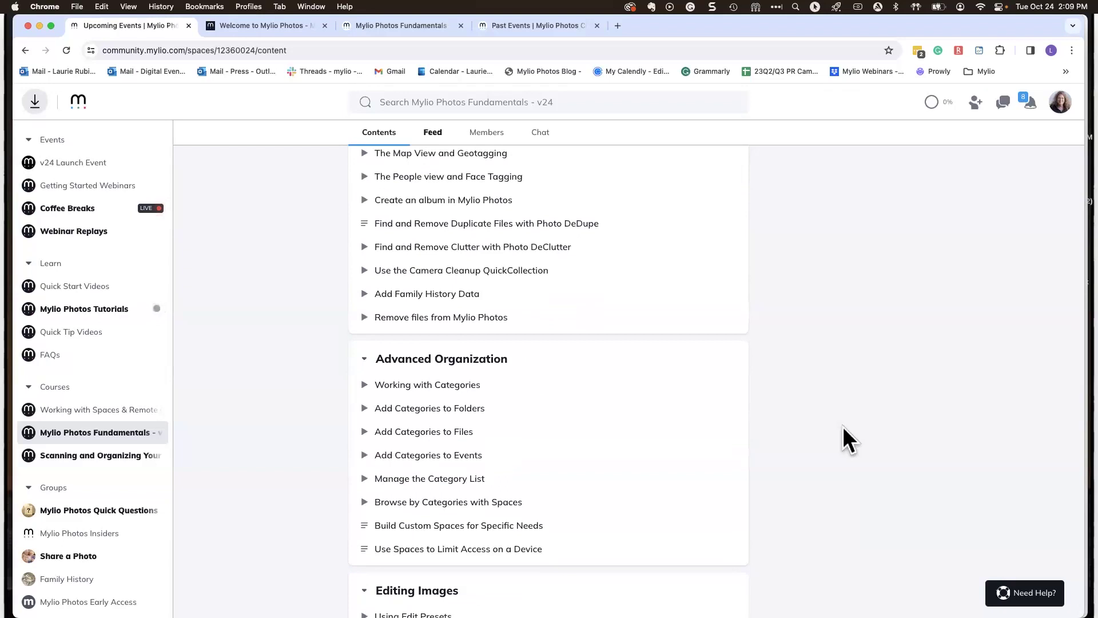
scroll(842, 426, down, 2)
scroll(842, 427, down, 5)
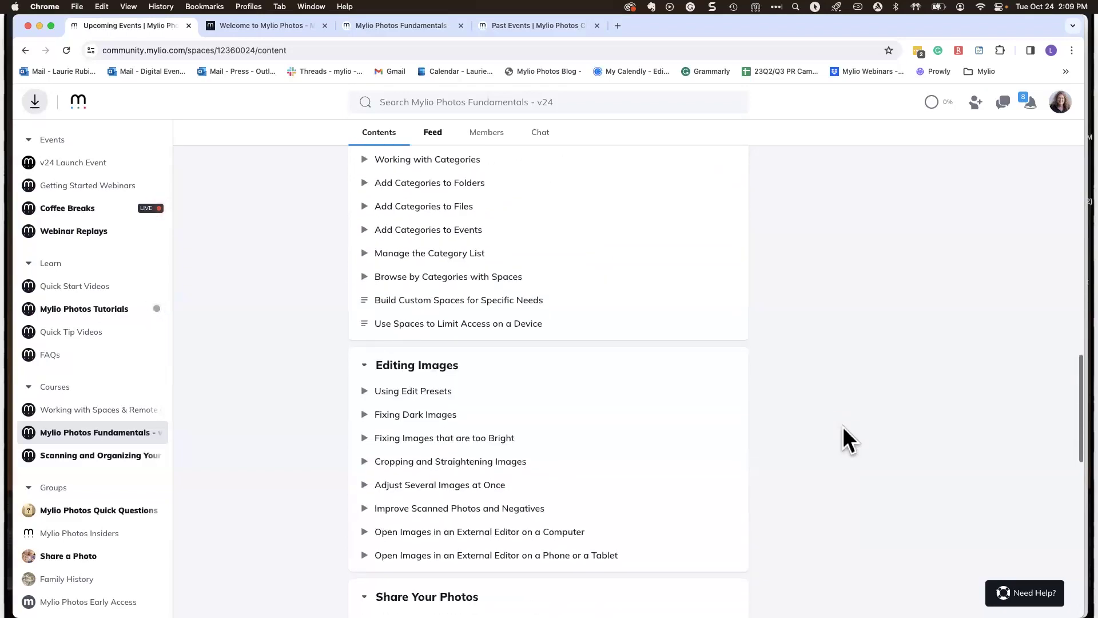
scroll(842, 427, down, 5)
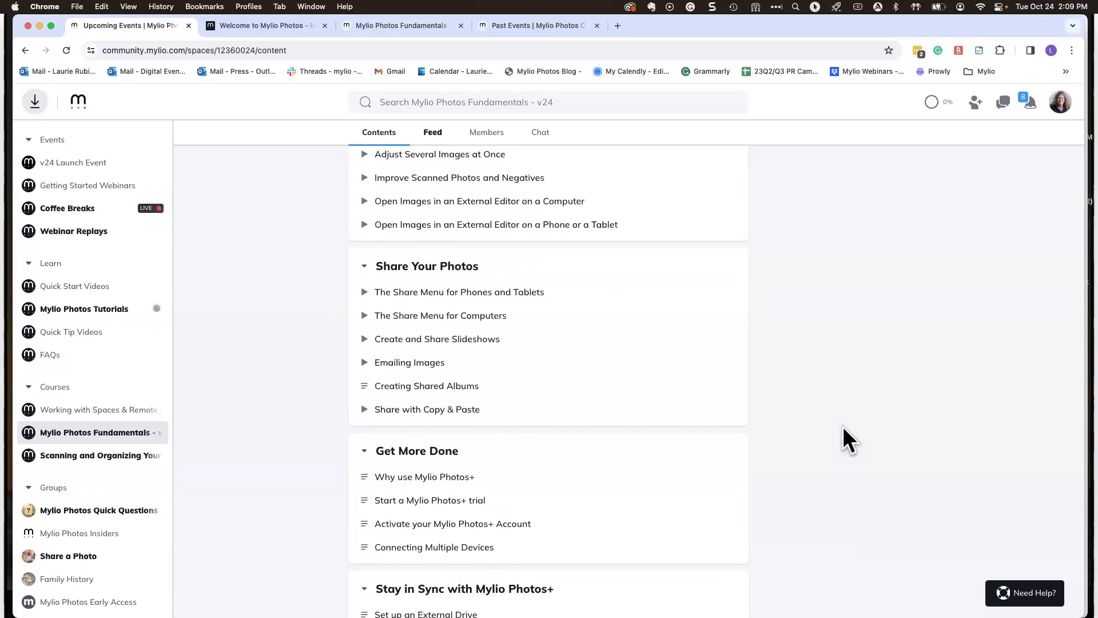
scroll(842, 426, down, 2)
scroll(842, 427, down, 3)
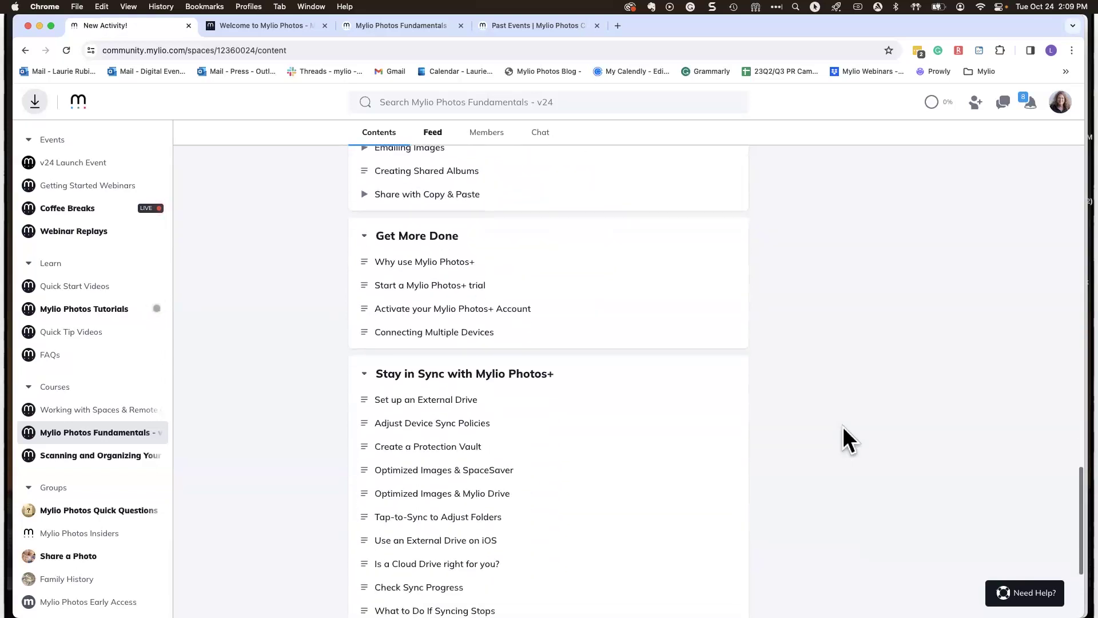
click(462, 503)
click(420, 498)
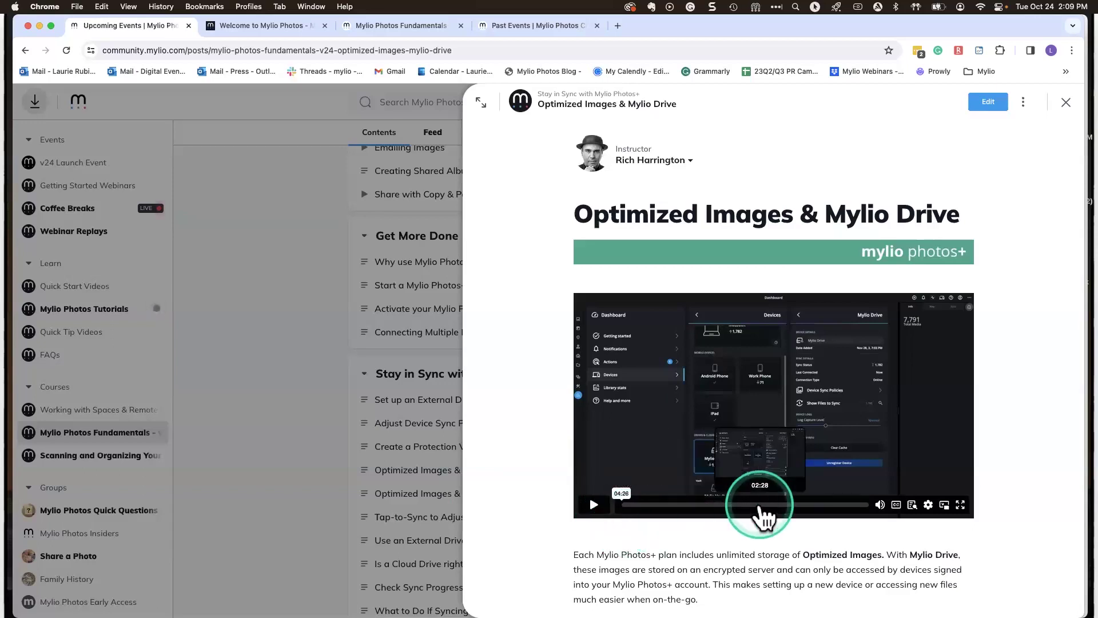
scroll(762, 517, down, 2)
scroll(762, 517, up, 2)
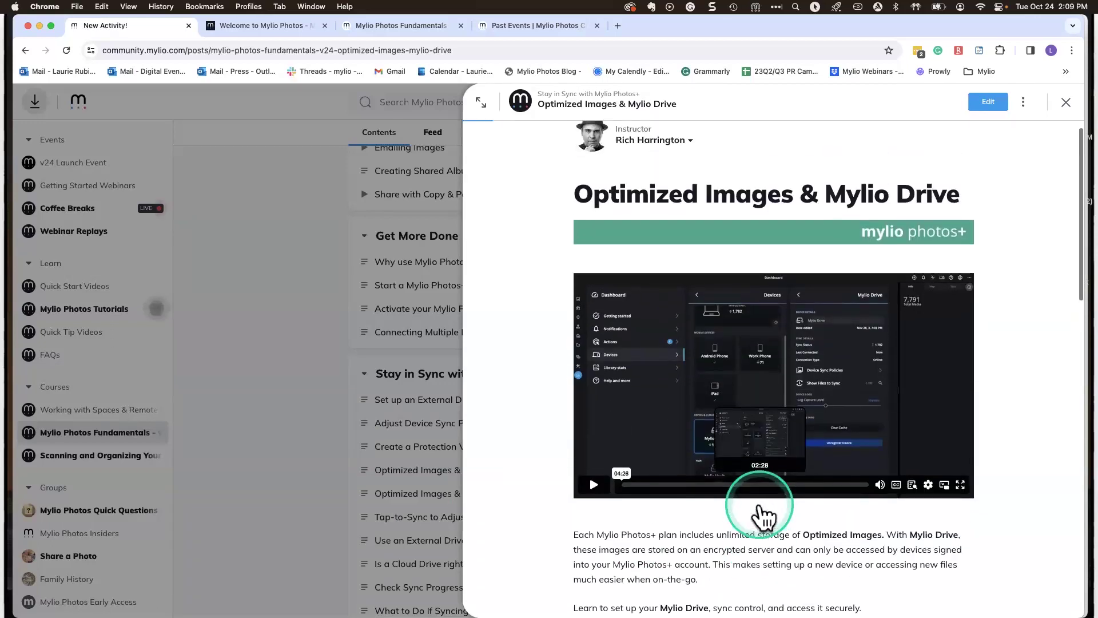
Step: Close the Fundamentals lesson and switch to the Mylio Community tab
click(266, 322)
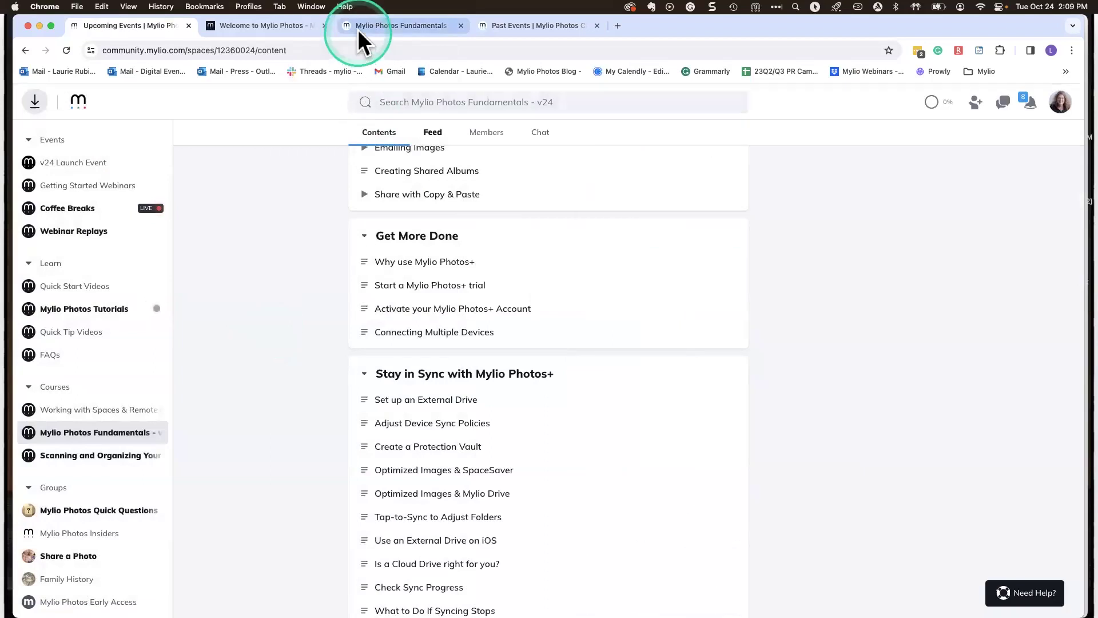
click(358, 28)
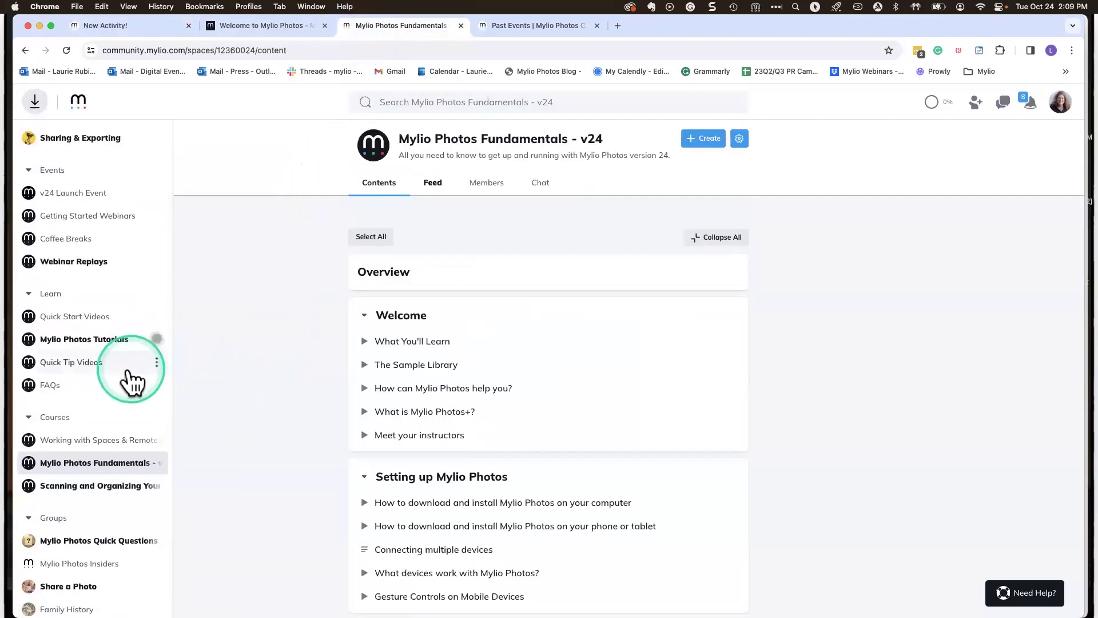
scroll(131, 378, up, 5)
scroll(129, 380, down, 2)
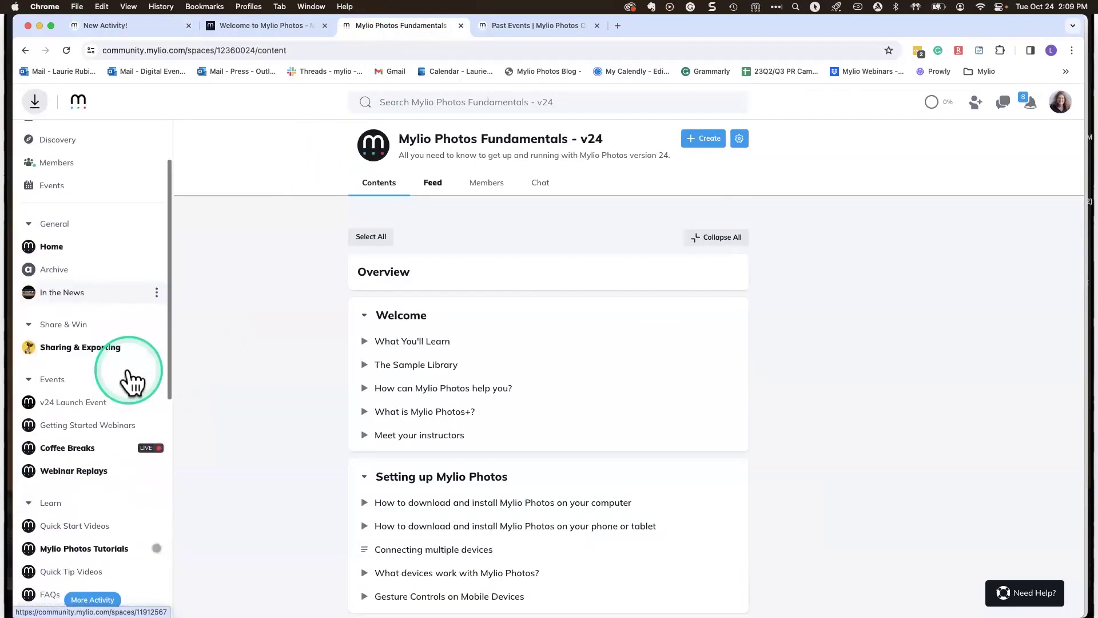
Step: Show the past events in the Coffee Breaks space
click(66, 452)
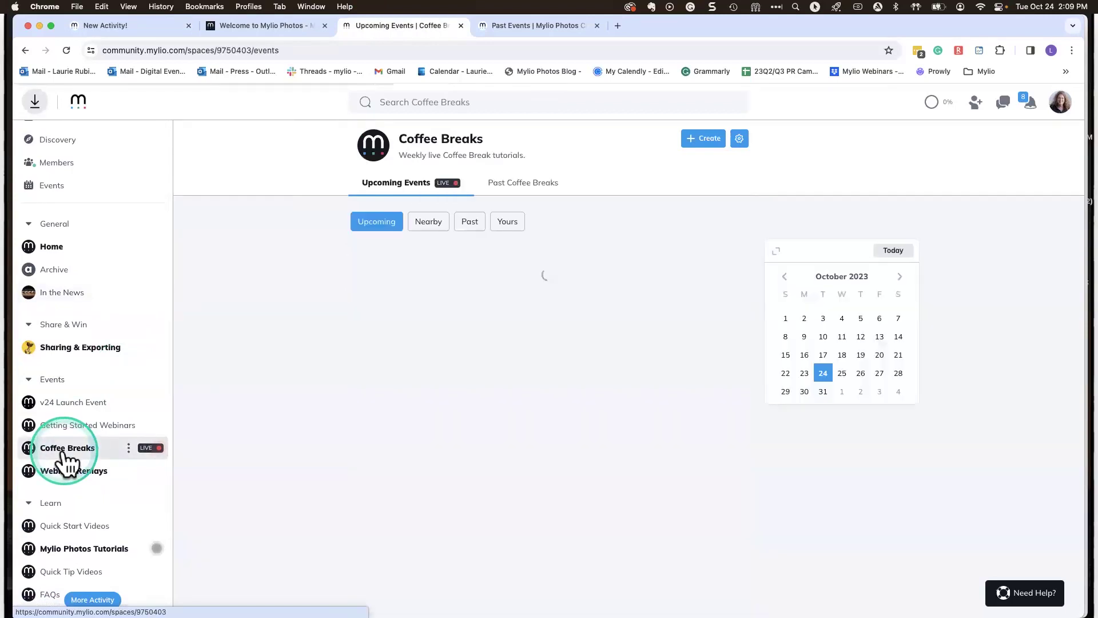
click(550, 194)
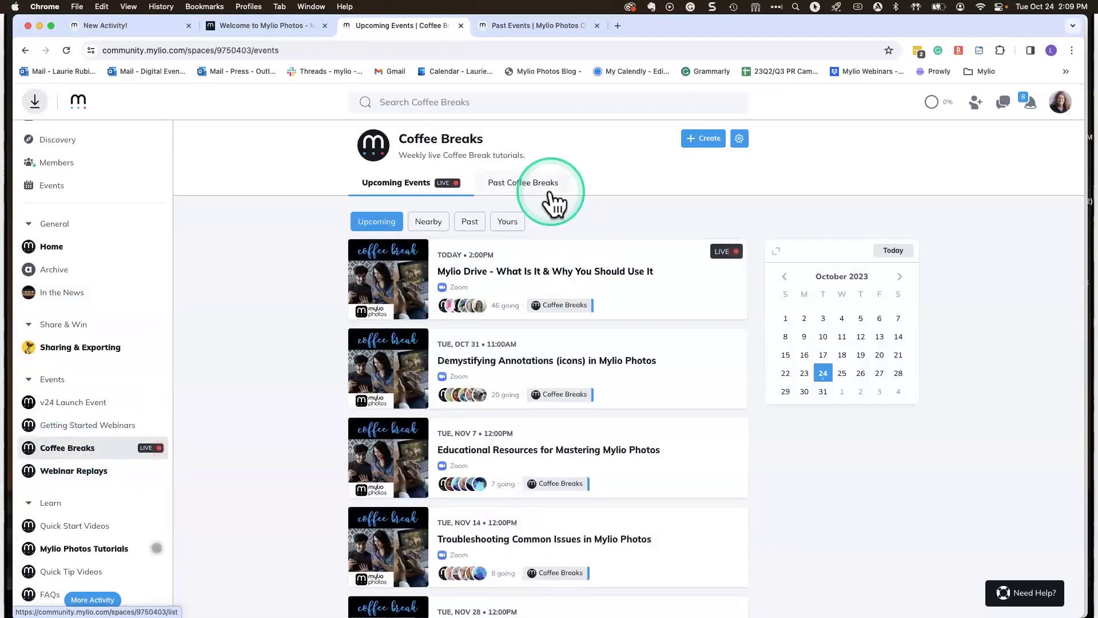
click(84, 449)
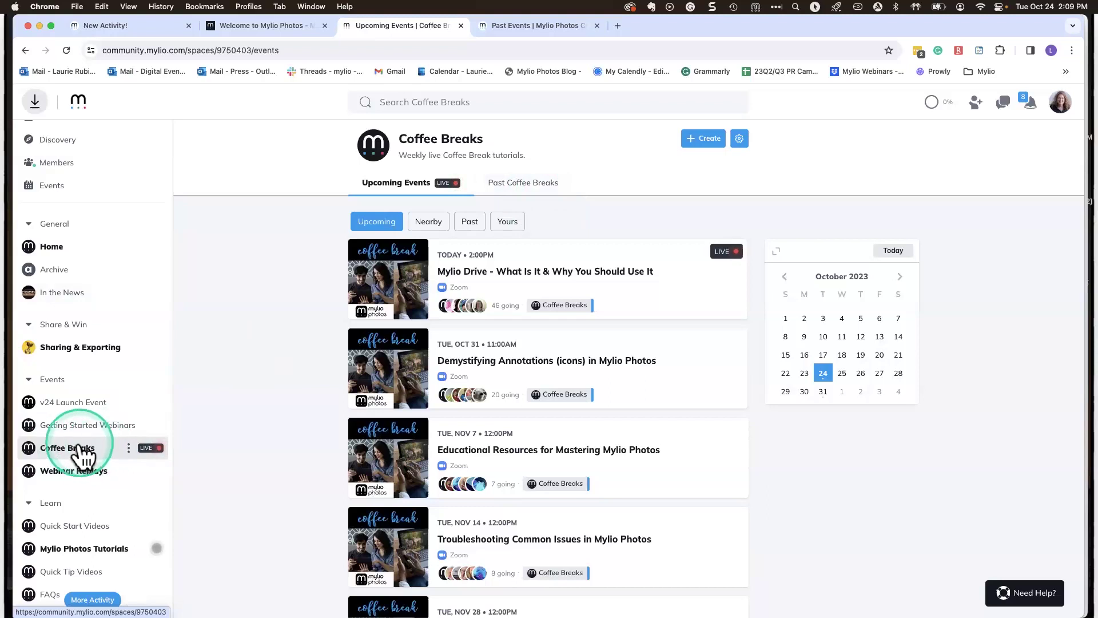
click(375, 223)
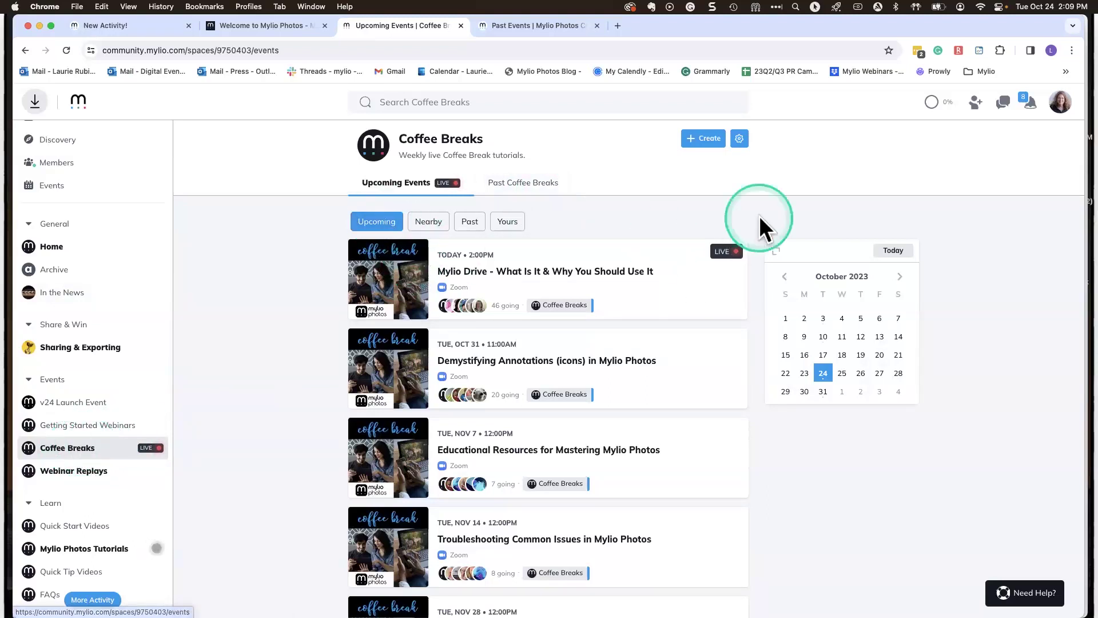
click(732, 249)
click(566, 269)
click(621, 266)
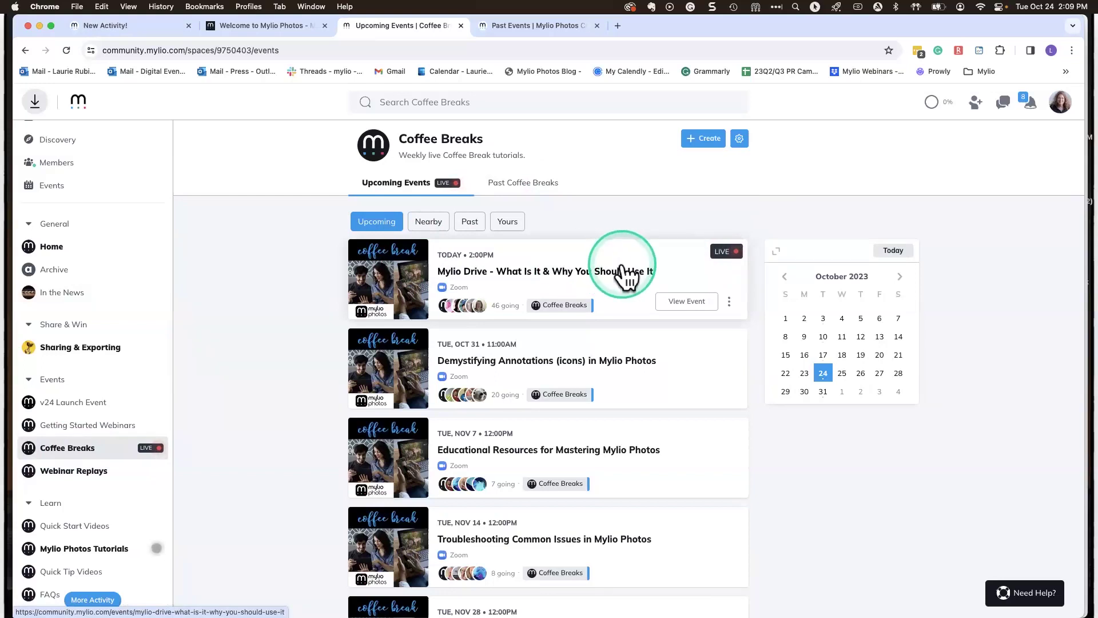
click(513, 272)
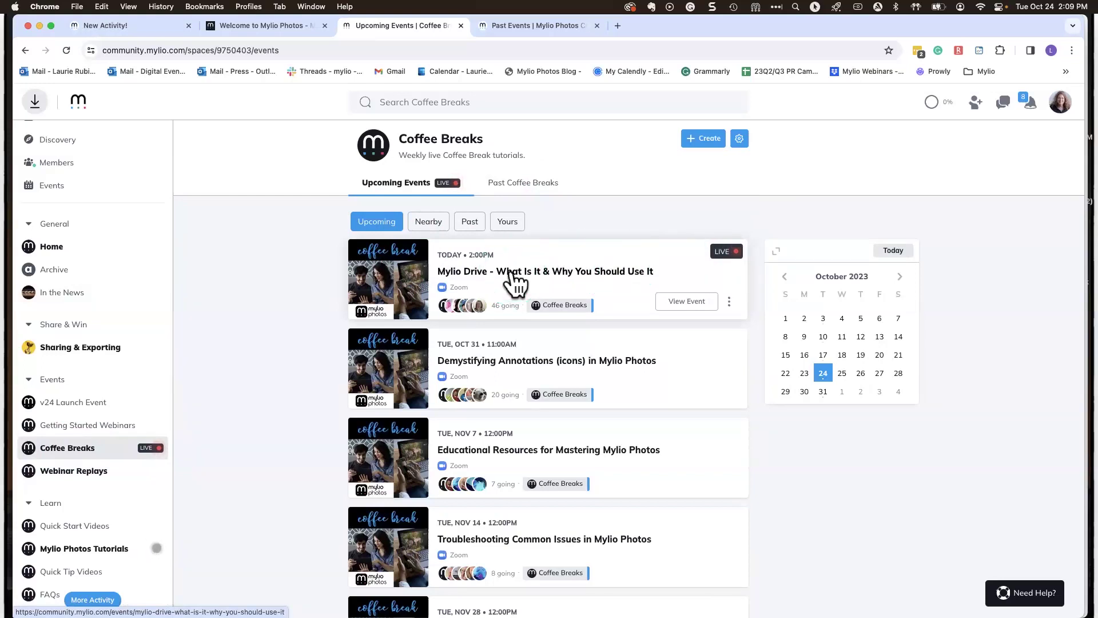
click(470, 227)
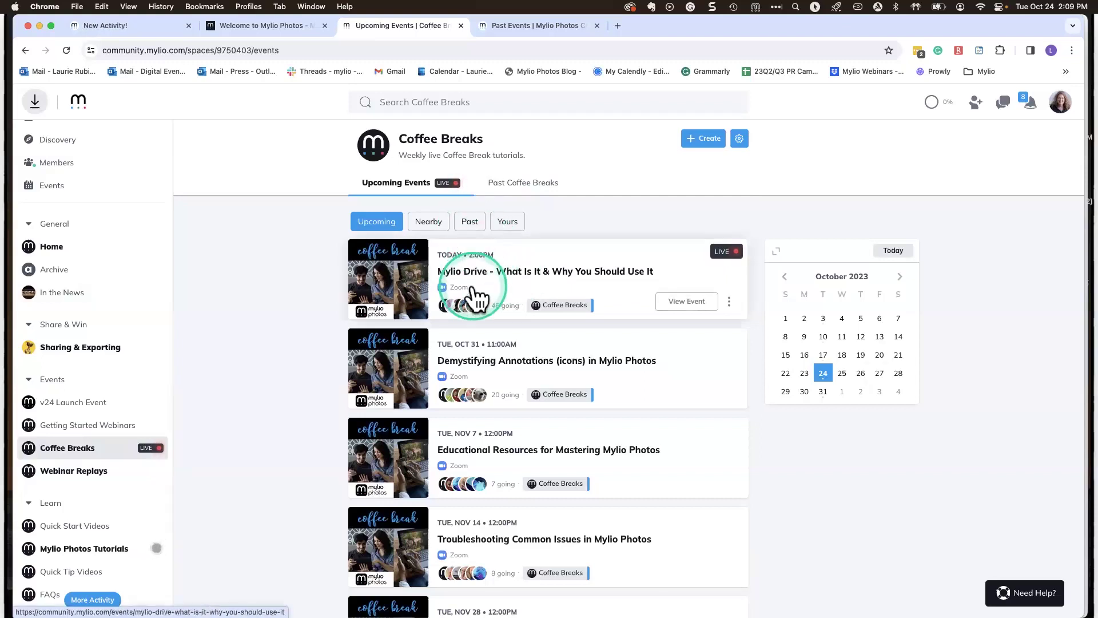
click(472, 228)
click(471, 225)
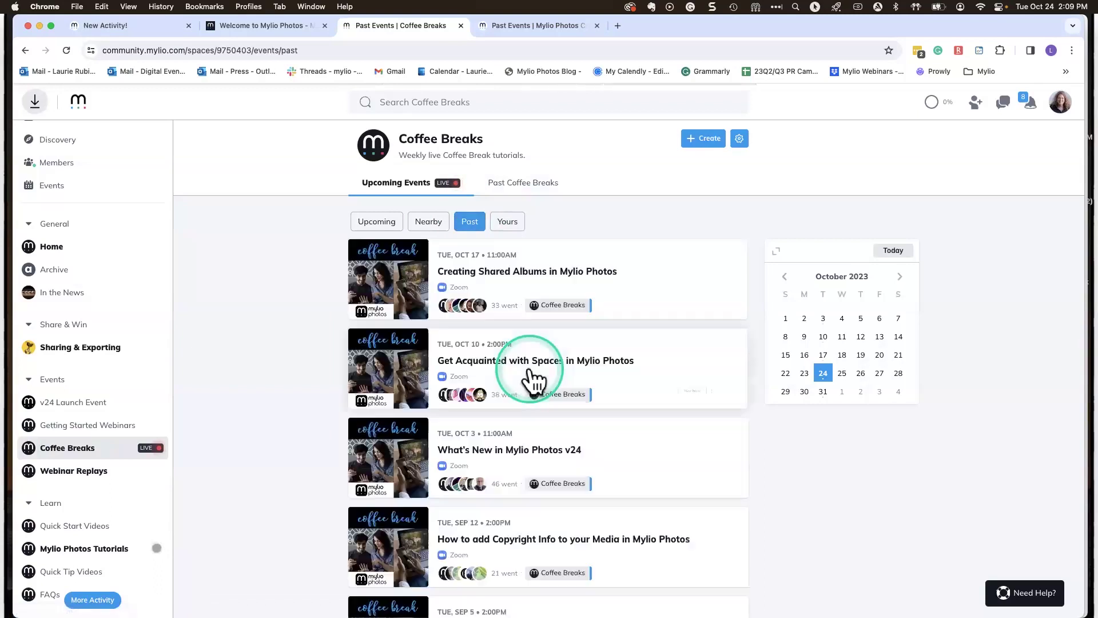
Step: View and close the 'Creating Shared Albums in Mylio Photos' event details
click(516, 274)
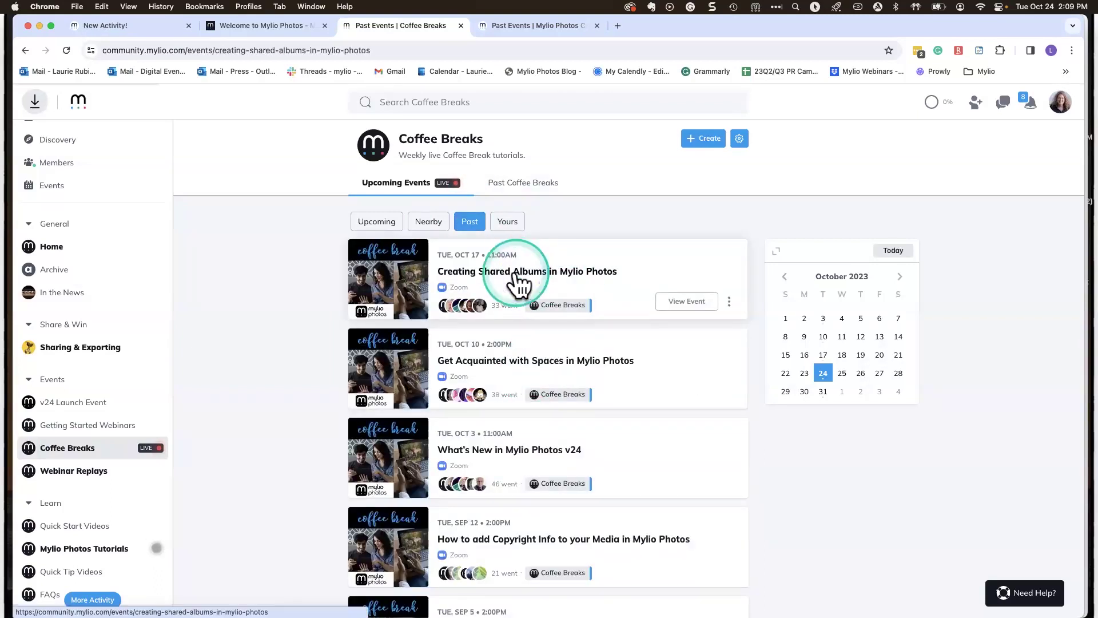
scroll(714, 389, down, 5)
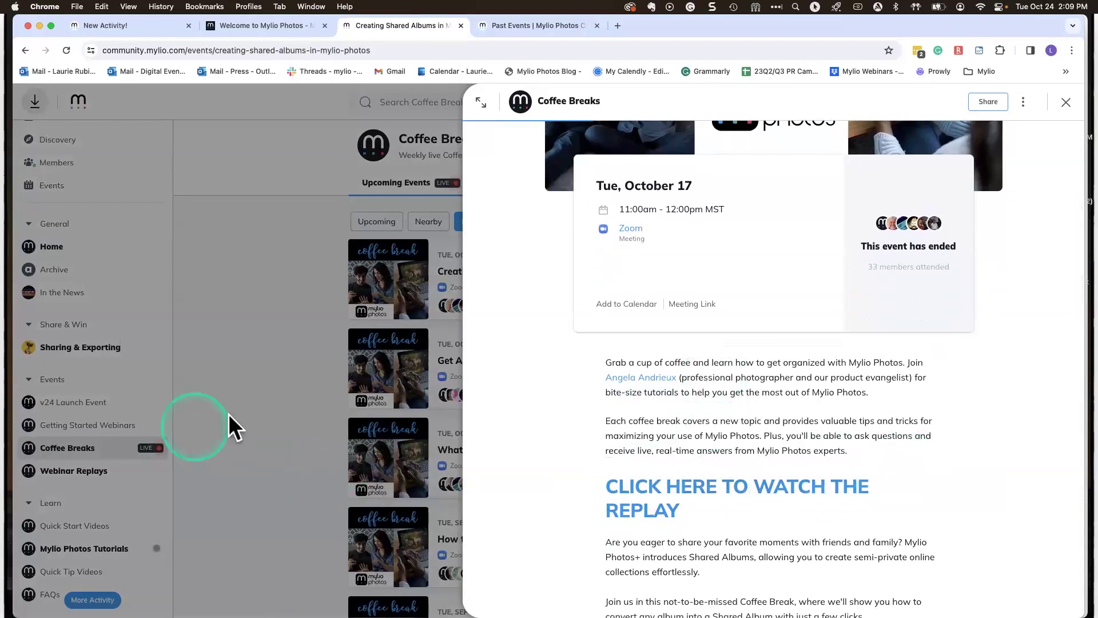
click(272, 409)
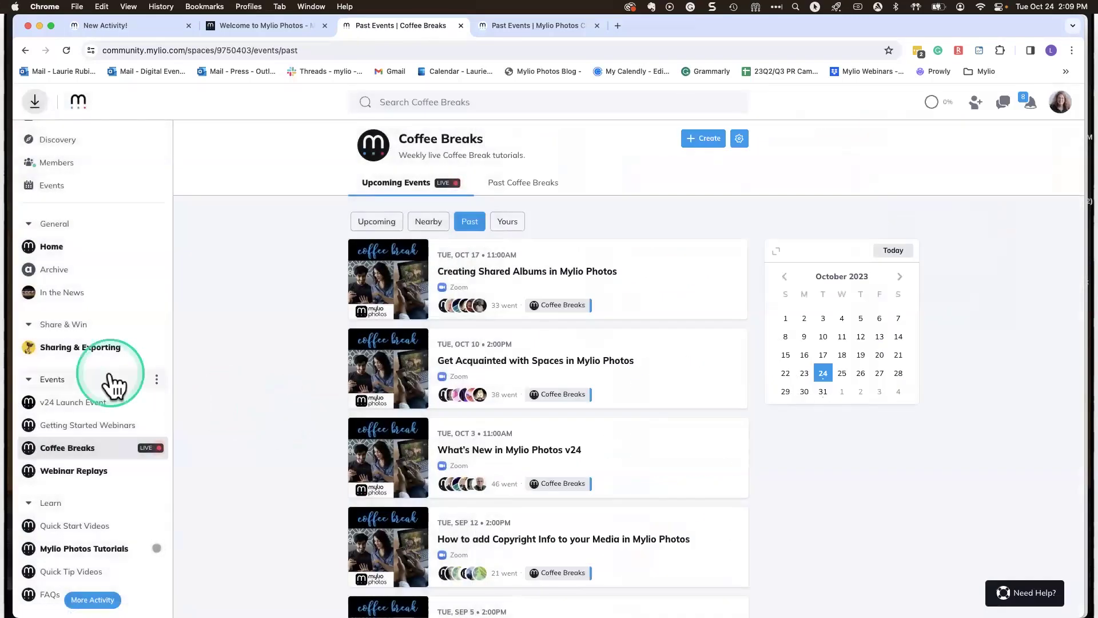
scroll(112, 384, up, 3)
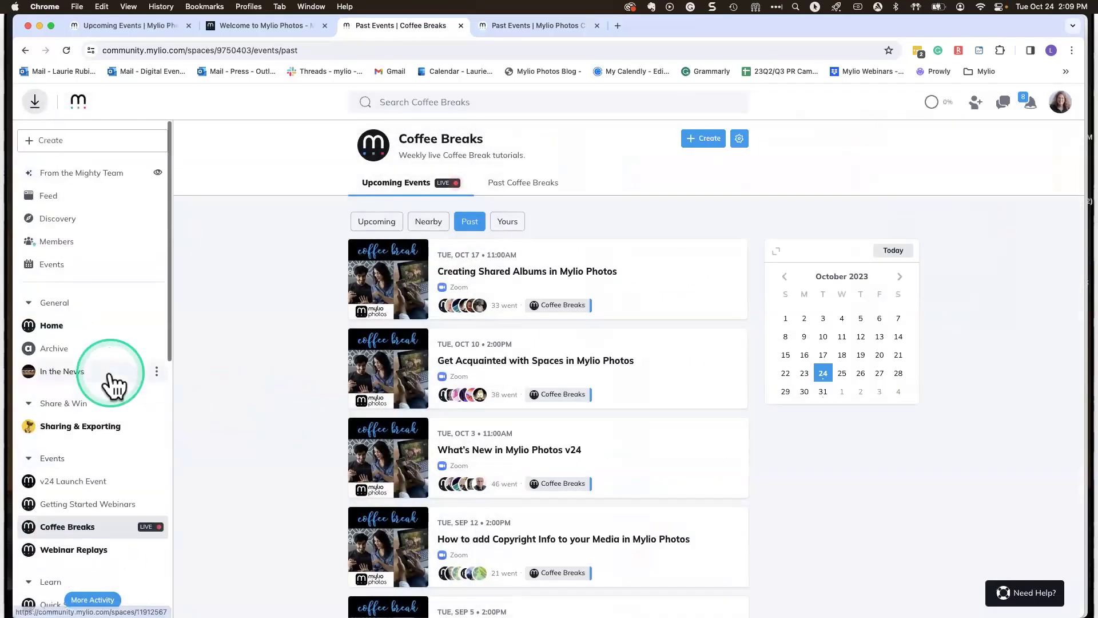
scroll(64, 337, down, 1)
scroll(64, 338, up, 1)
Step: Browse the community-wide Upcoming events, from today's live Mylio Drive session to the Nov 8 talk
click(57, 263)
click(394, 185)
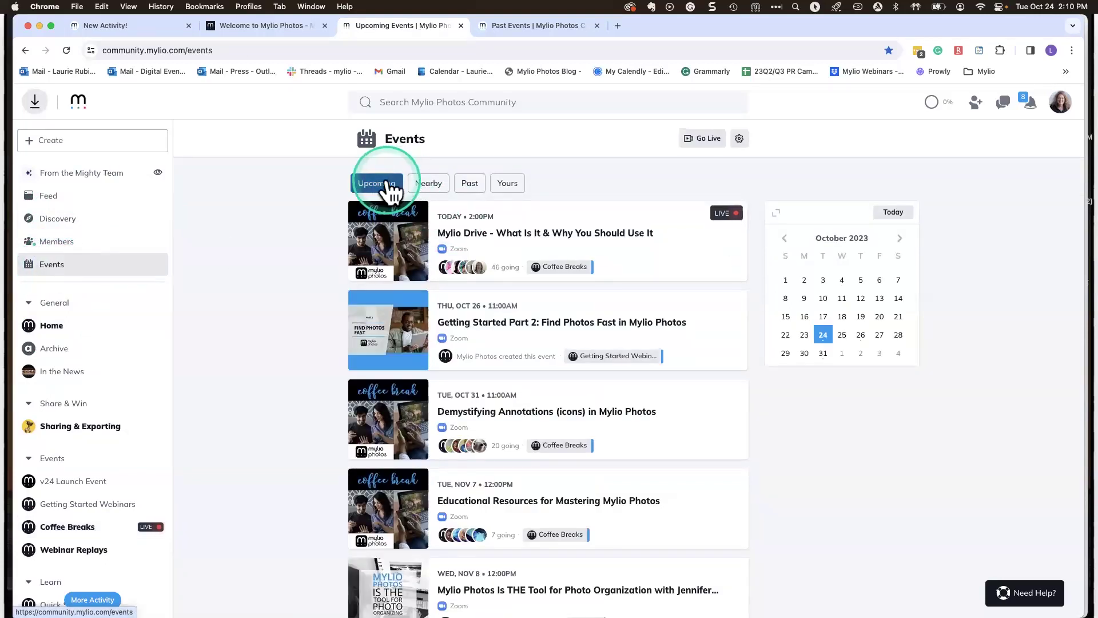
scroll(392, 383, down, 2)
scroll(502, 413, down, 5)
scroll(502, 413, up, 7)
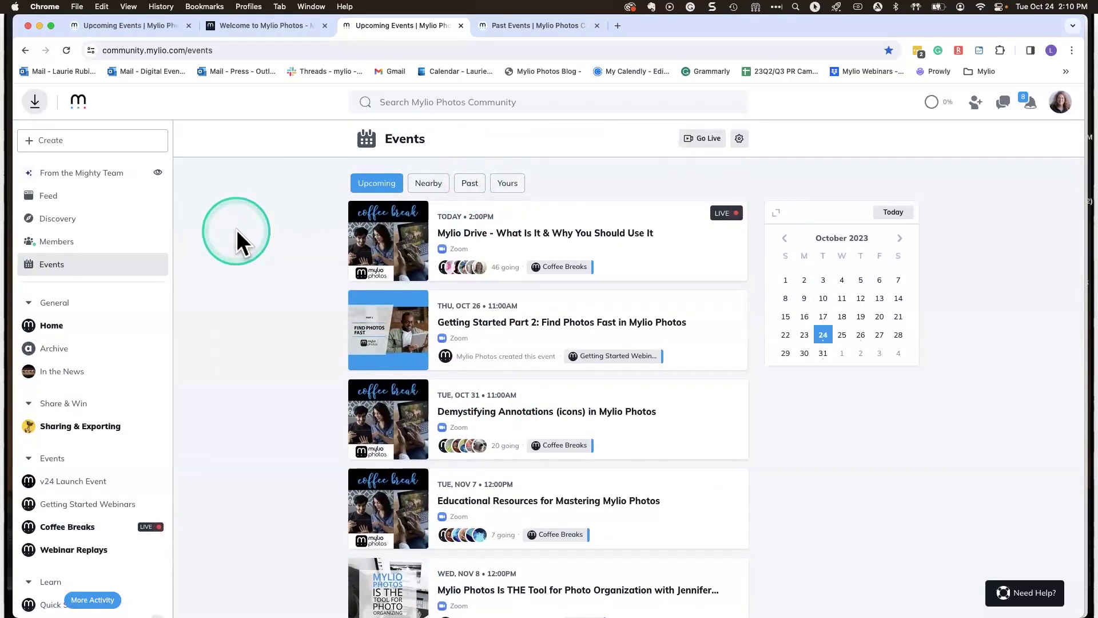
mouse_move(257, 612)
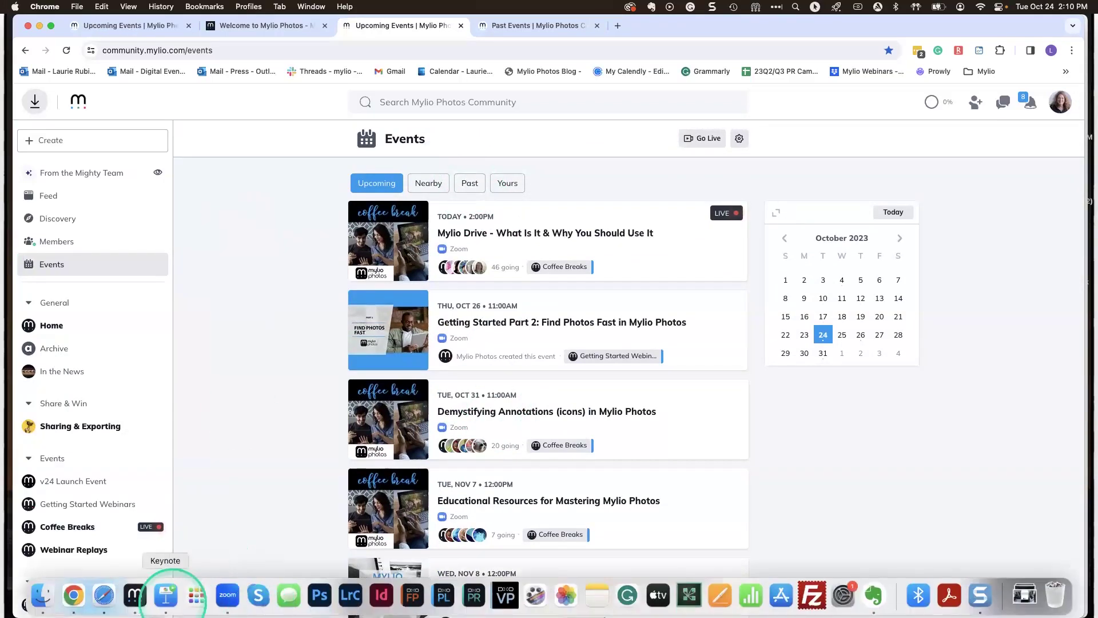
Step: Bring Mylio Photos back to the front from the Dock, showing its Dashboard Devices list
click(135, 594)
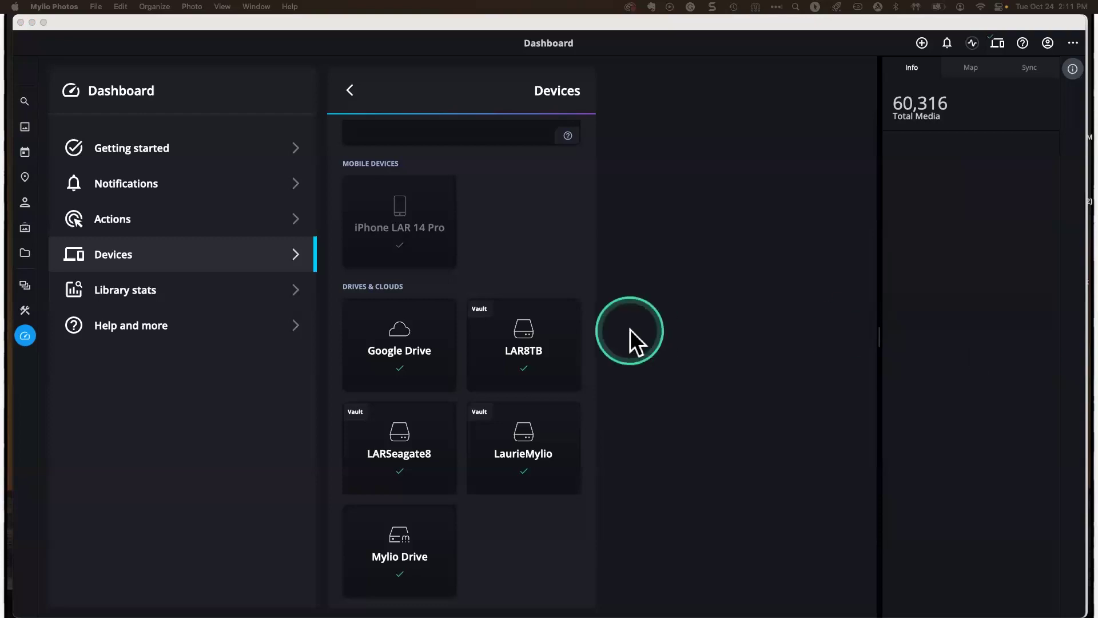
Step: Show Mylio Drive's details: synced, online, last connected now, Normal log capture level
click(392, 554)
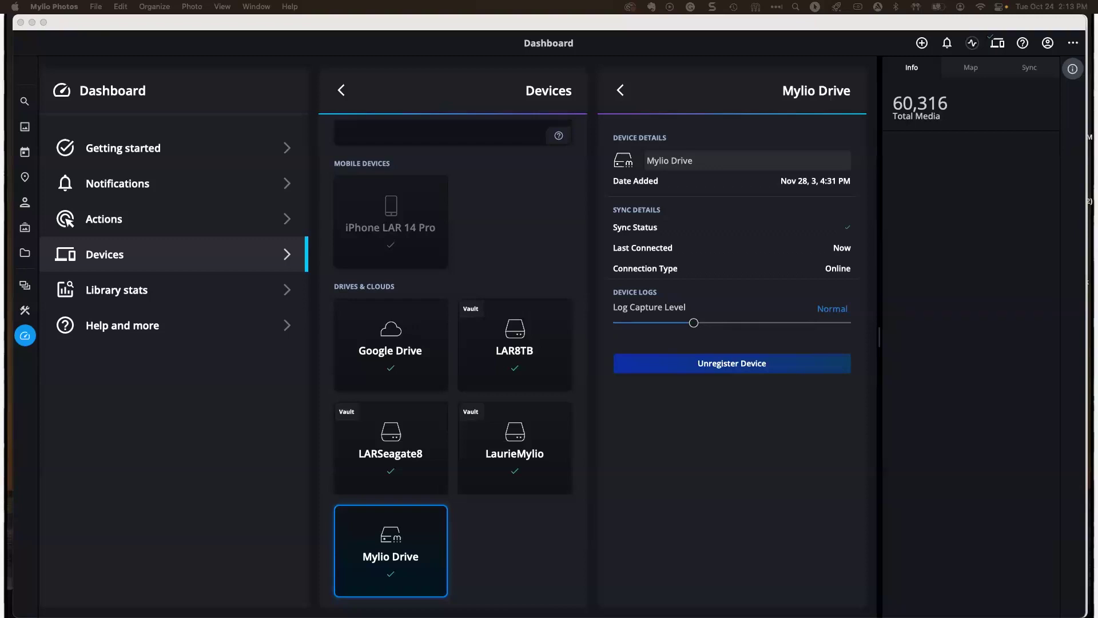
scroll(541, 427, up, 3)
click(356, 142)
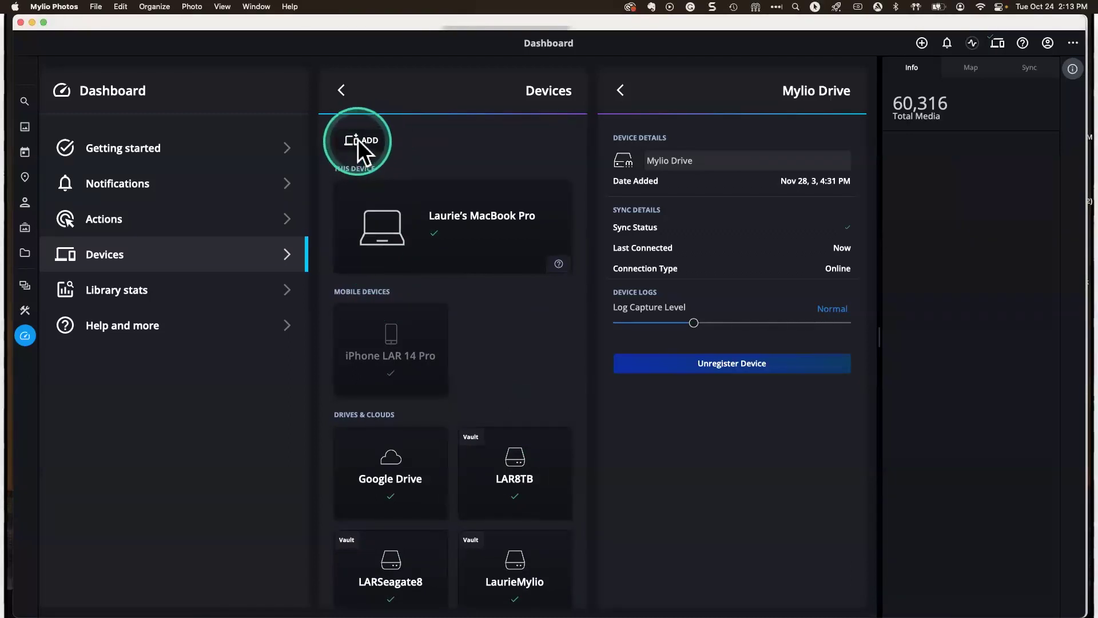
click(355, 138)
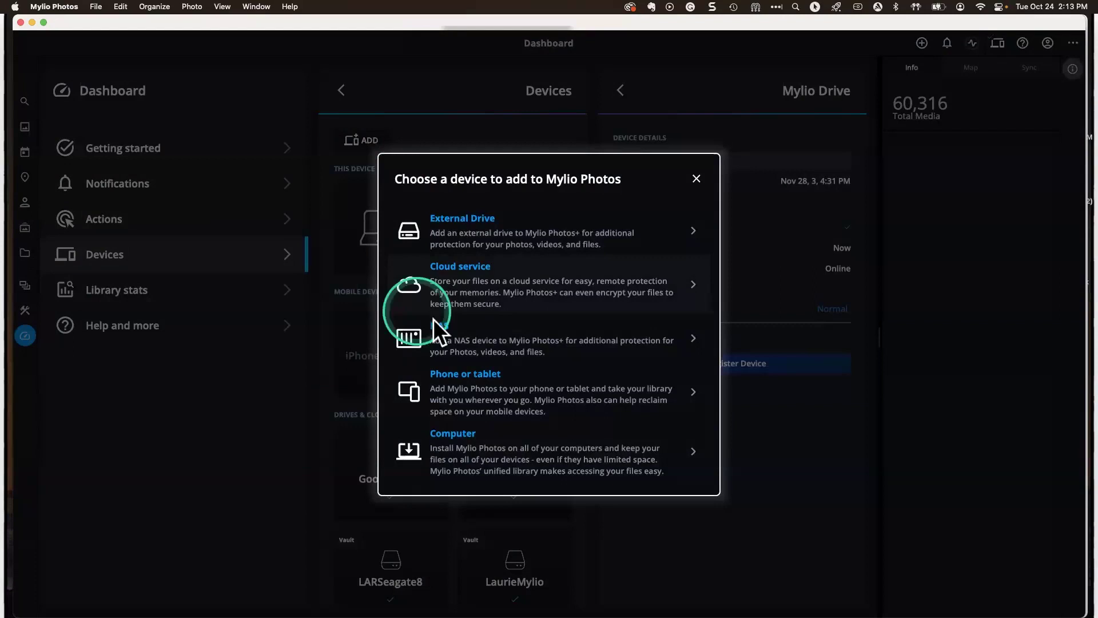
click(695, 178)
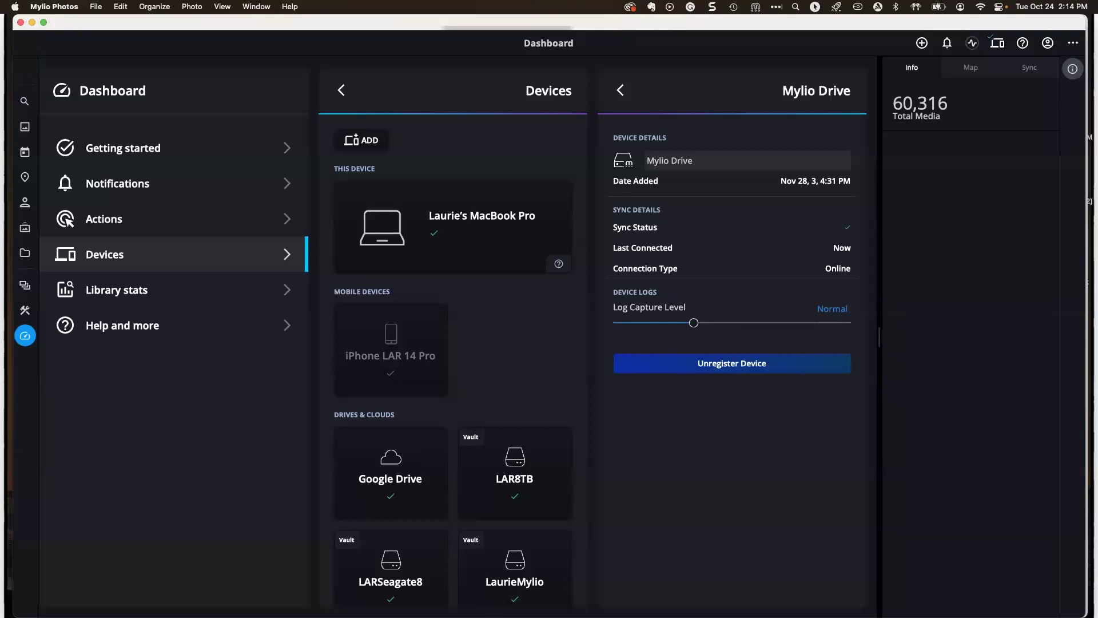
Step: Open the iPhone LAR 14 Pro's Device Sync Policies showing its SpaceSaver policy
click(383, 370)
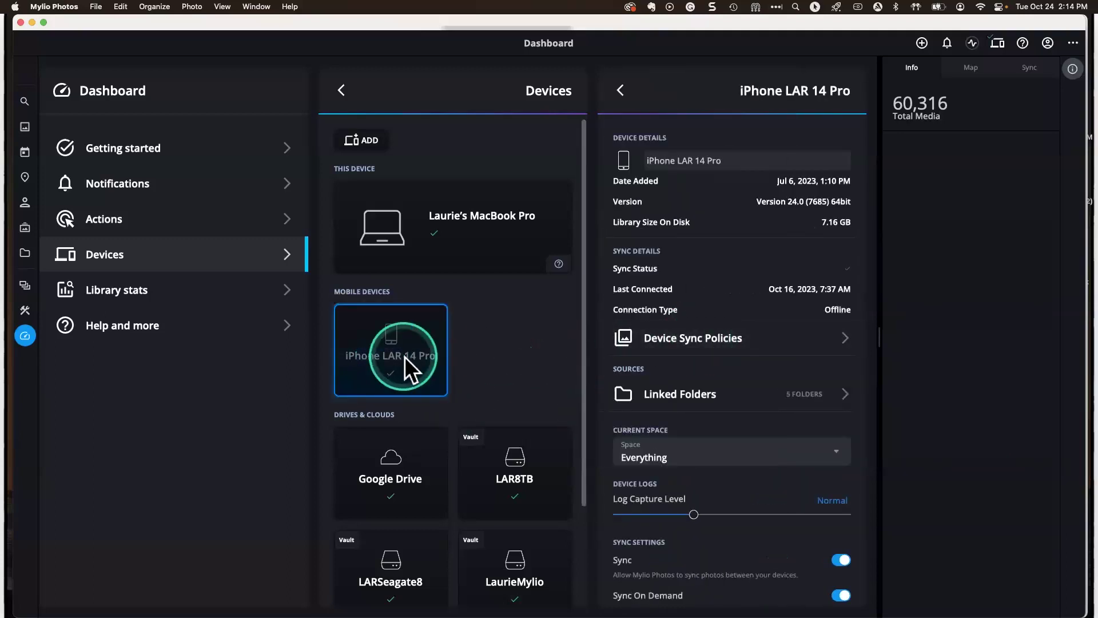
scroll(423, 440, down, 3)
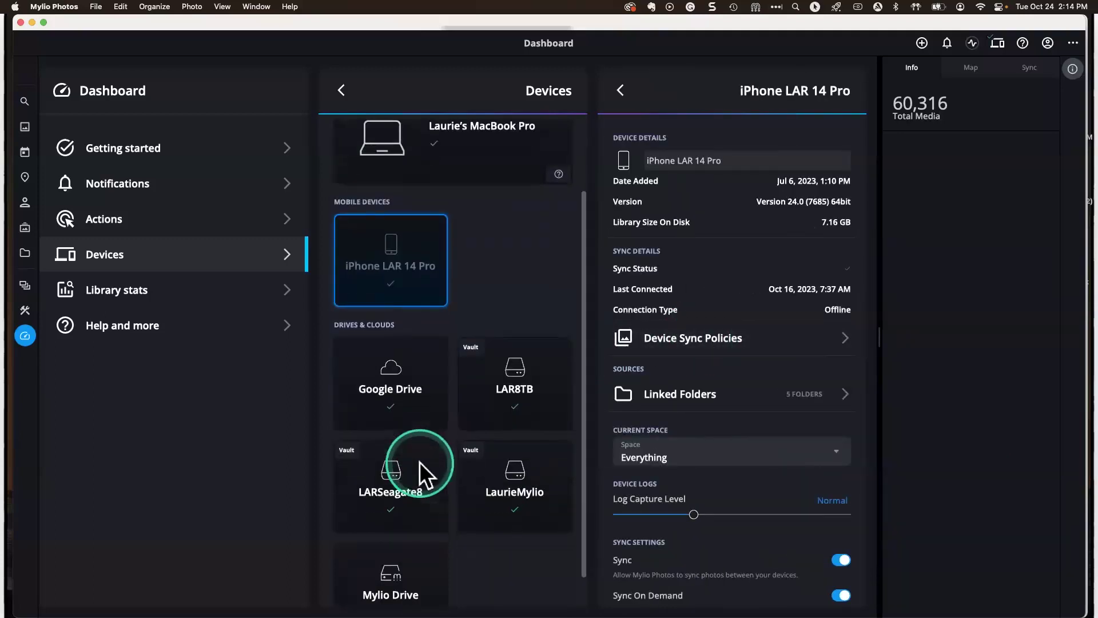
click(694, 344)
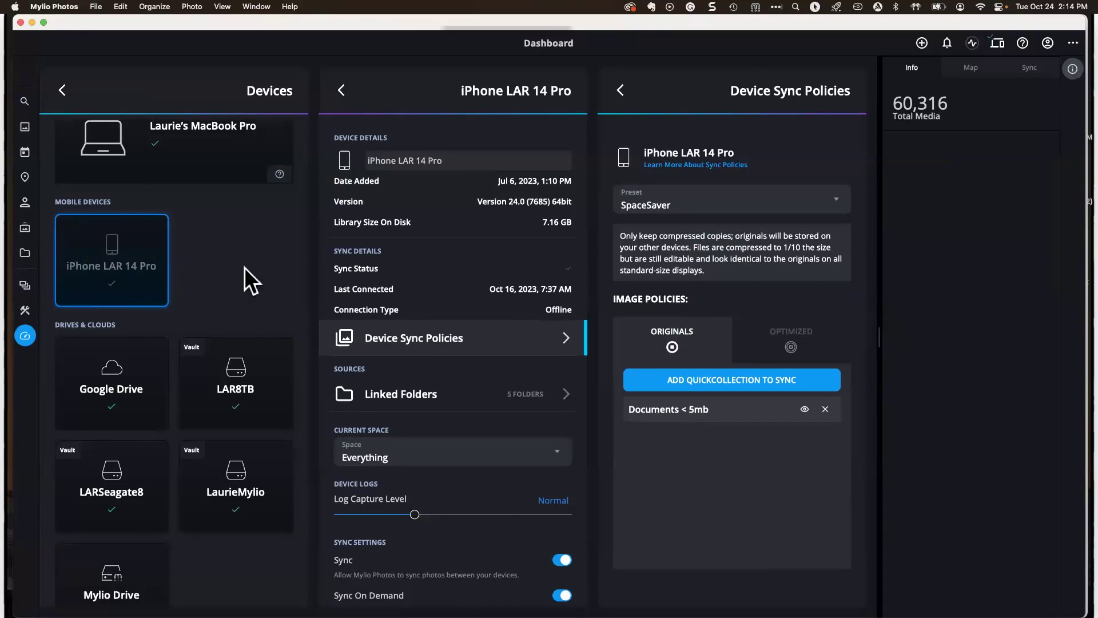
Step: Check the sync presets list, then open the manual's search results on device sync policies
click(801, 204)
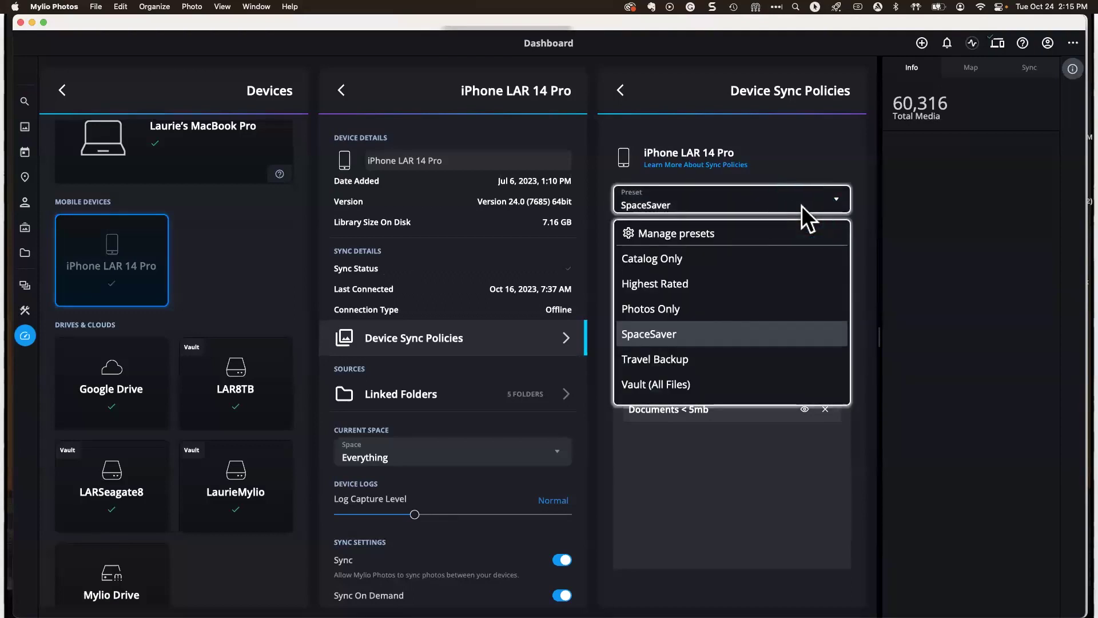
click(798, 204)
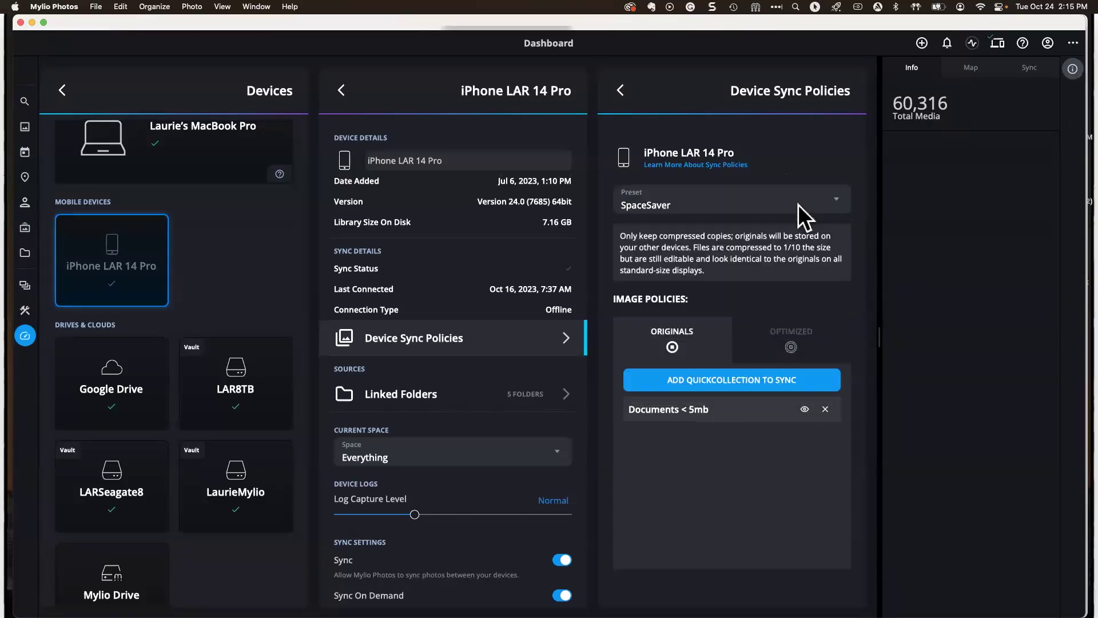
click(823, 164)
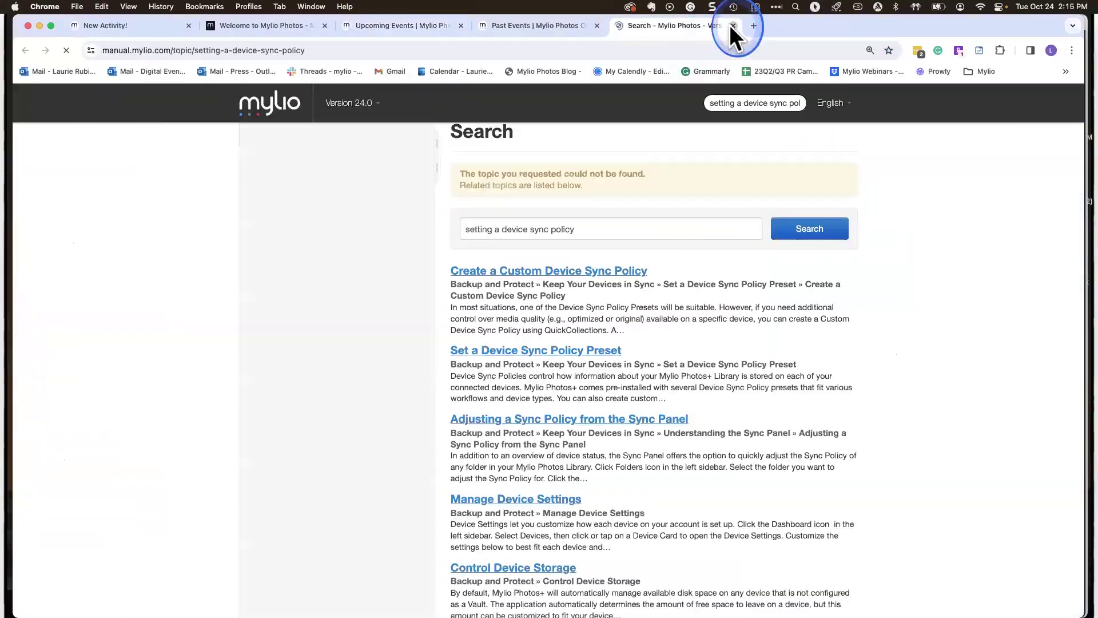
Step: Close the Mylio Manual tab in Chrome and return to Mylio Photos' iPhone sync policies
click(732, 25)
mouse_move(289, 598)
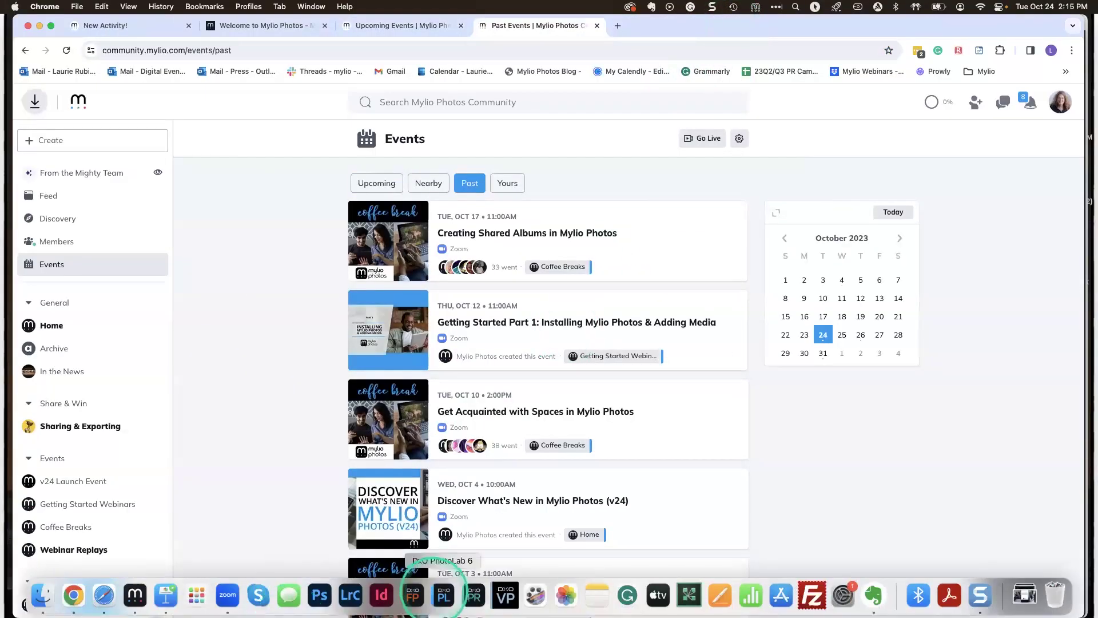
click(135, 595)
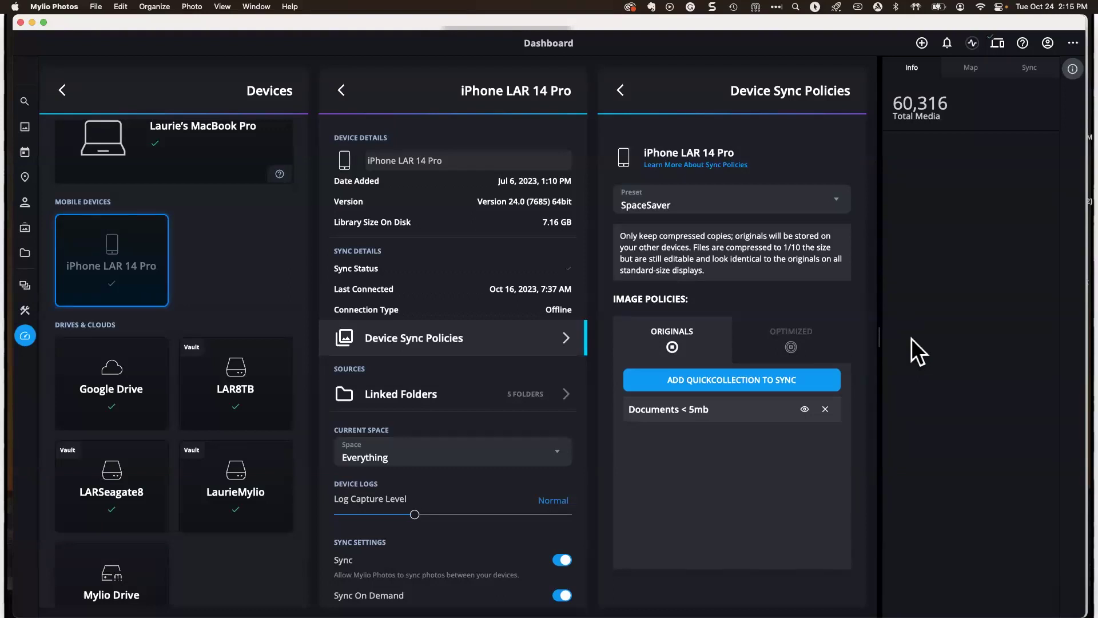
Step: Scroll down the Devices list and show Mylio Drive's details: online, last connected now
click(238, 544)
scroll(238, 544, down, 1)
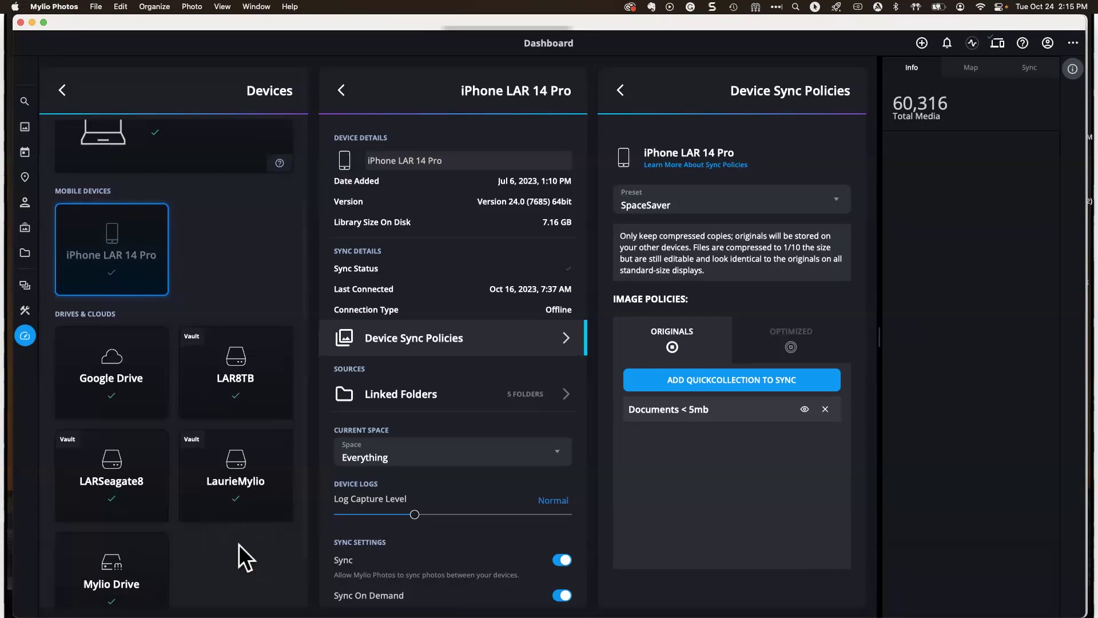
scroll(238, 544, down, 2)
click(108, 548)
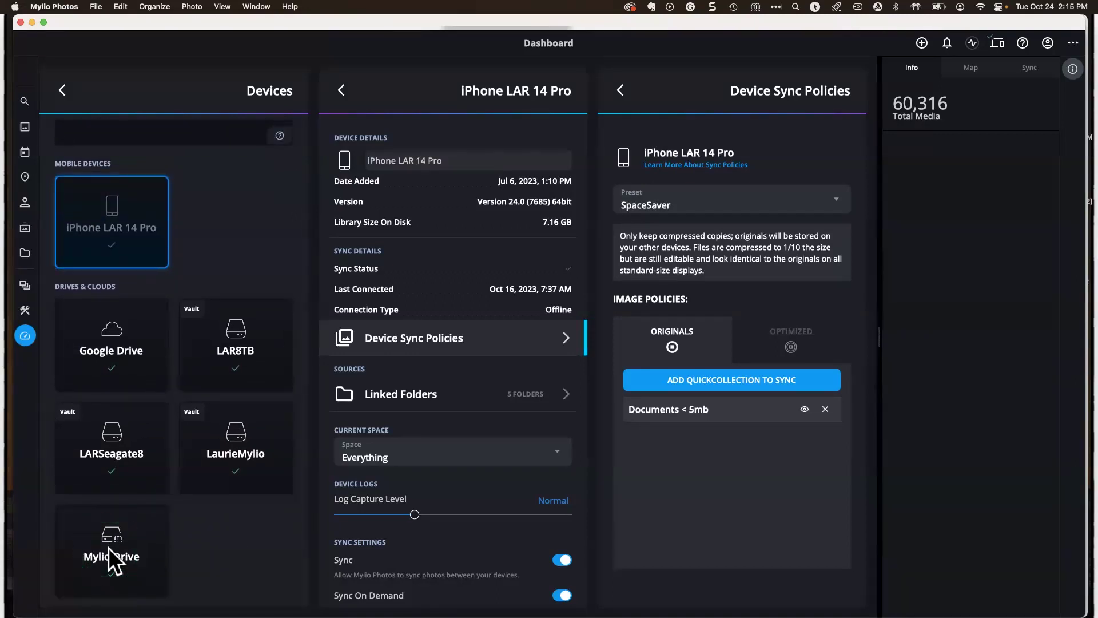
click(108, 547)
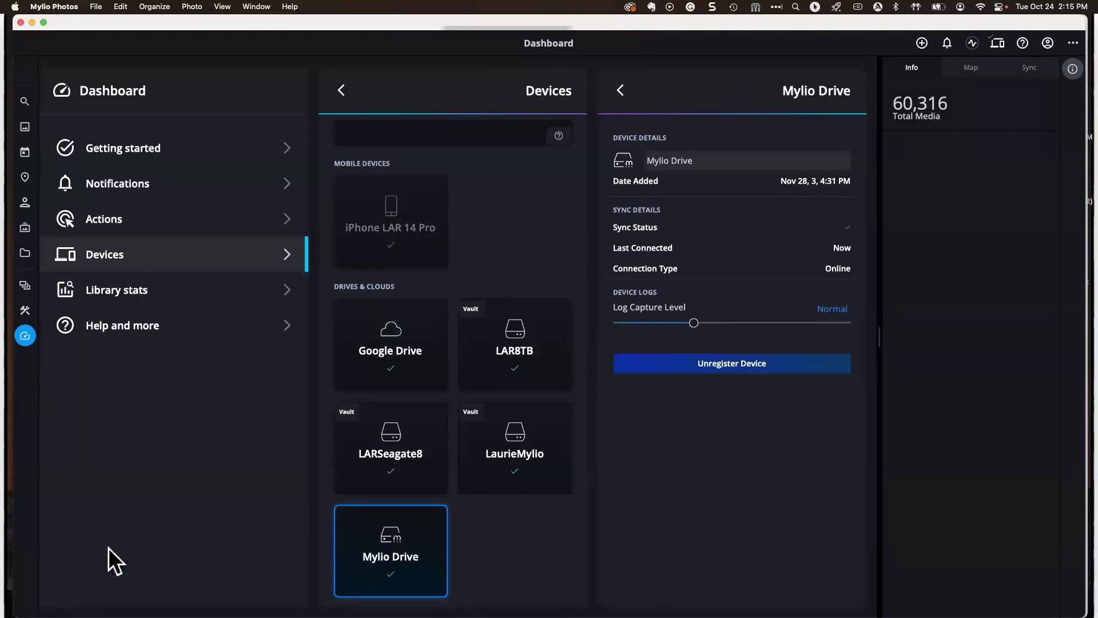
click(163, 490)
click(902, 504)
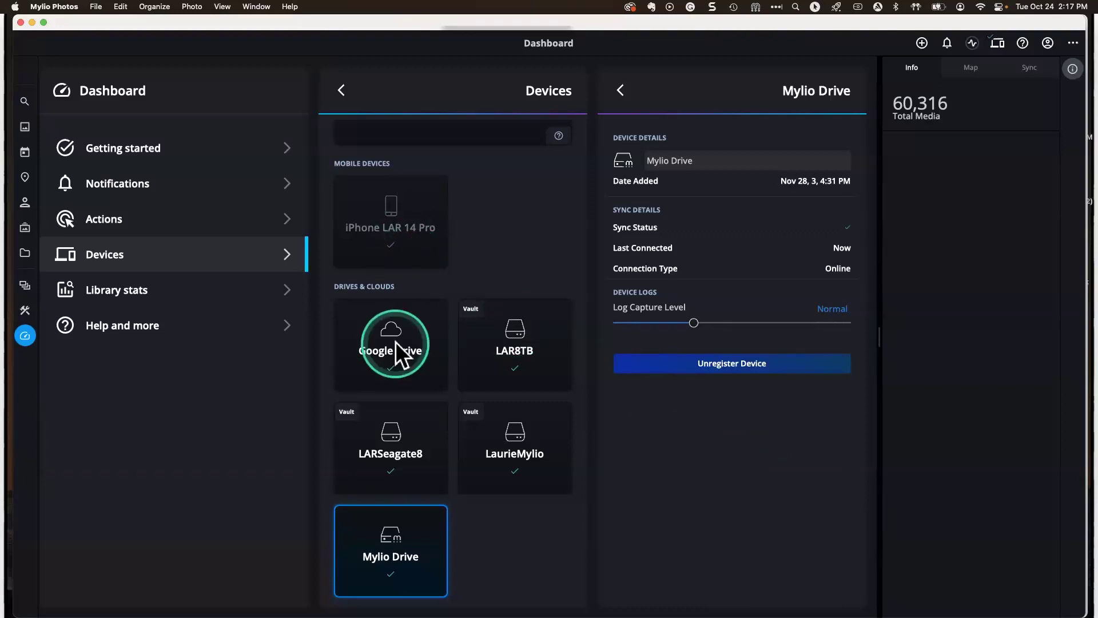
Step: Show the iPhone LAR 14 Pro's Device Sync Policies with the preset list open, SpaceSaver current
click(407, 236)
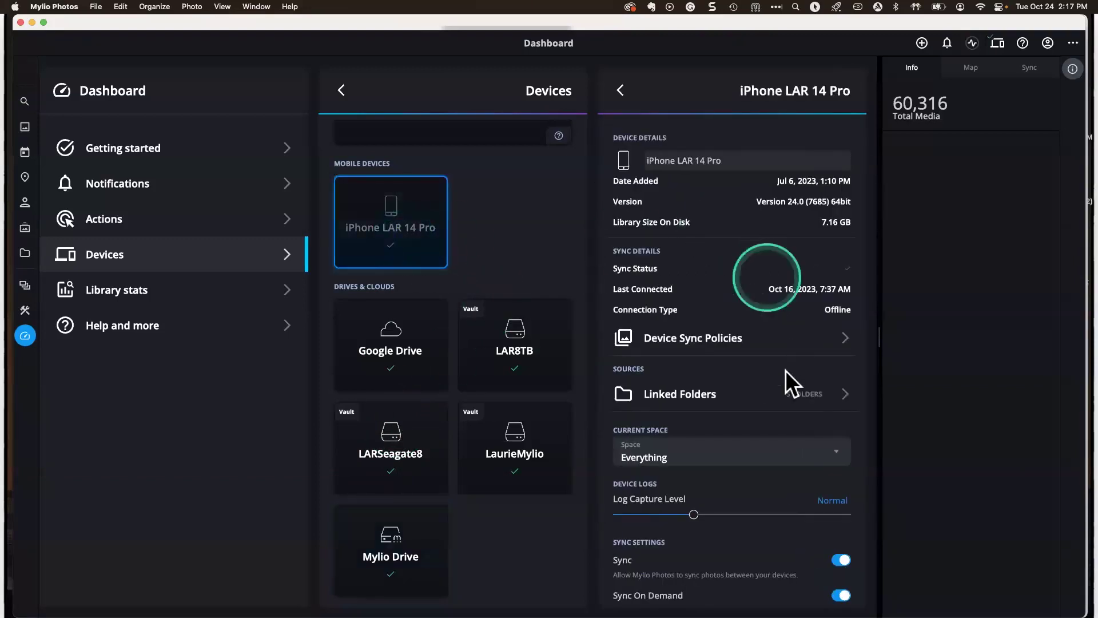
click(793, 341)
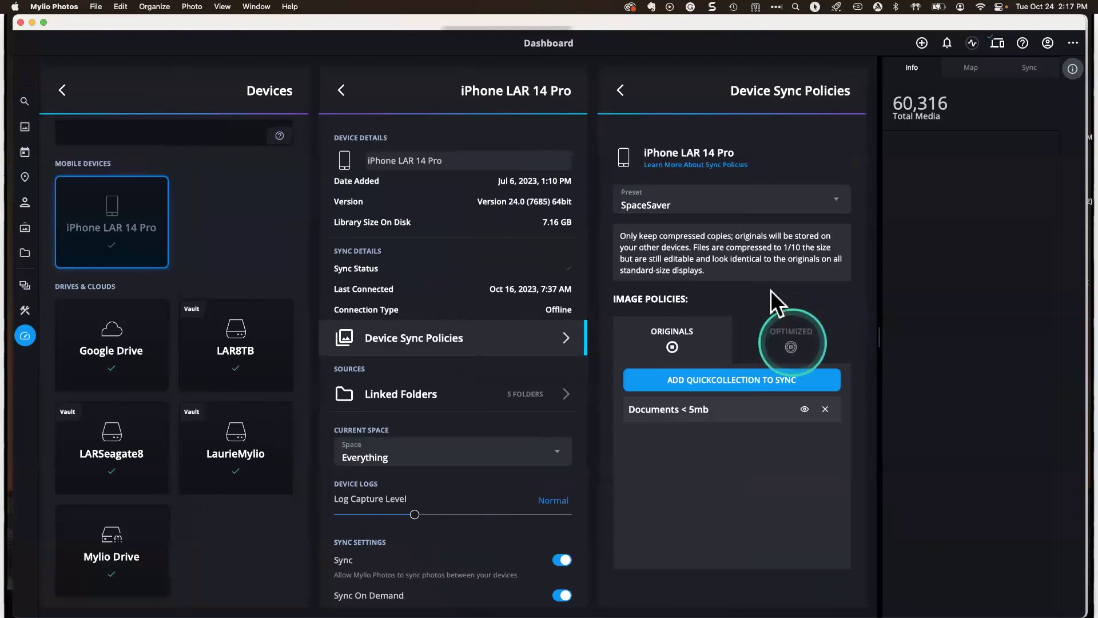
click(757, 201)
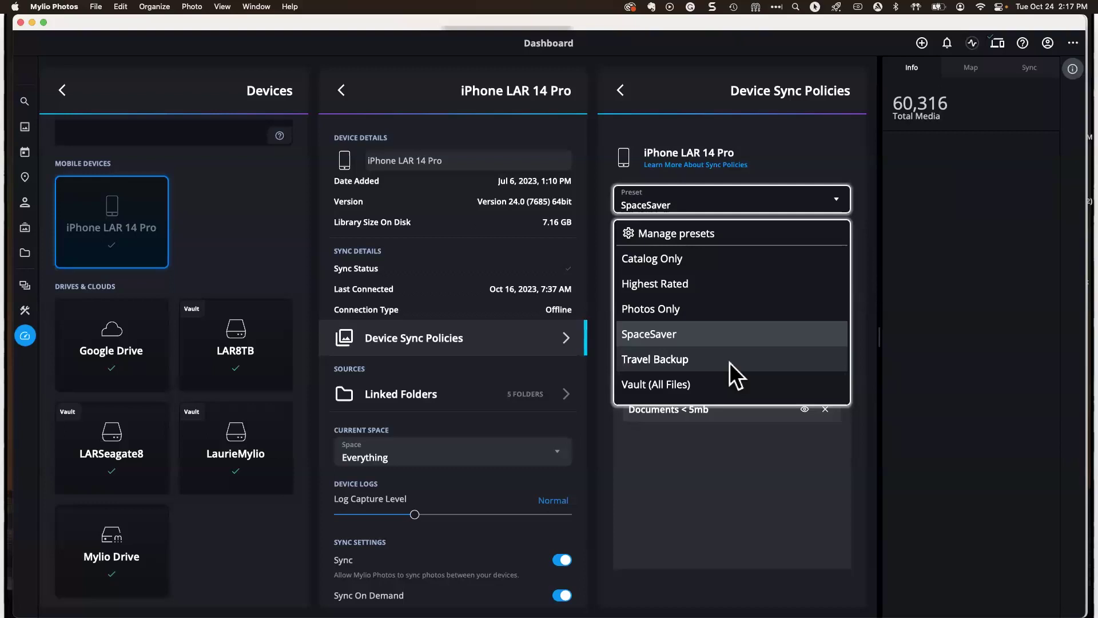
Step: Look through the sync presets, then close the list leaving the iPhone on SpaceSaver
click(742, 317)
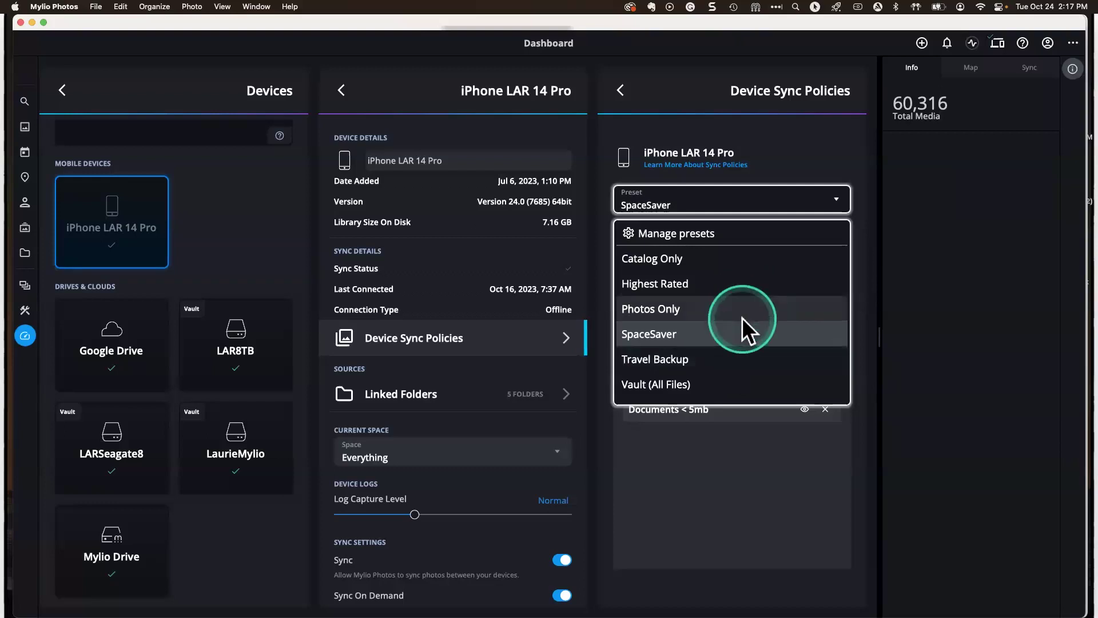
click(729, 380)
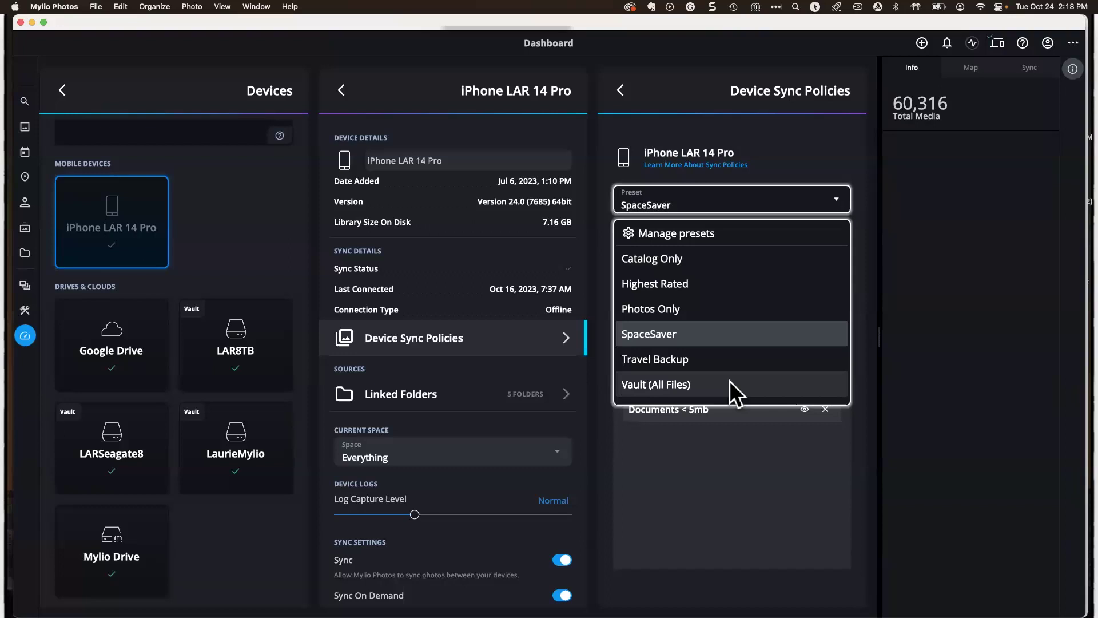
click(726, 390)
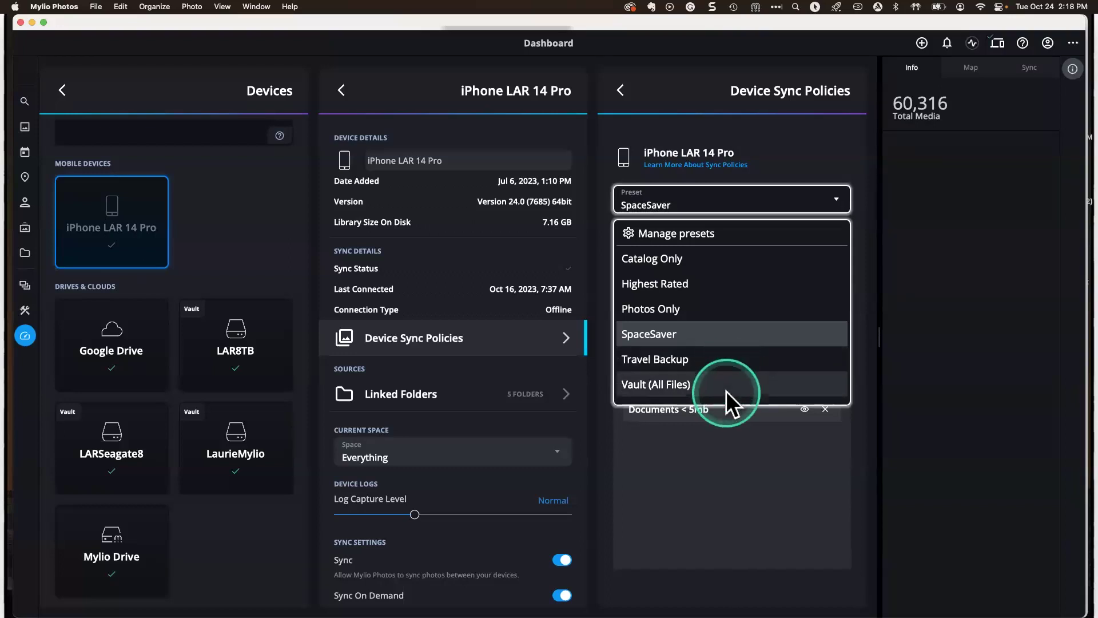
click(798, 150)
click(401, 226)
click(151, 232)
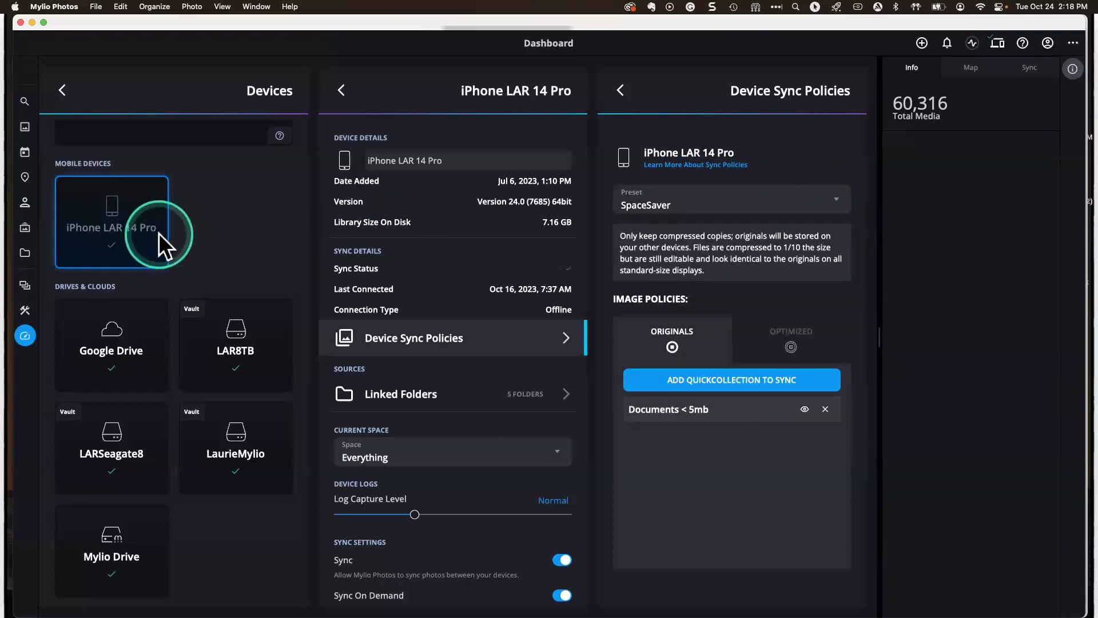
click(680, 210)
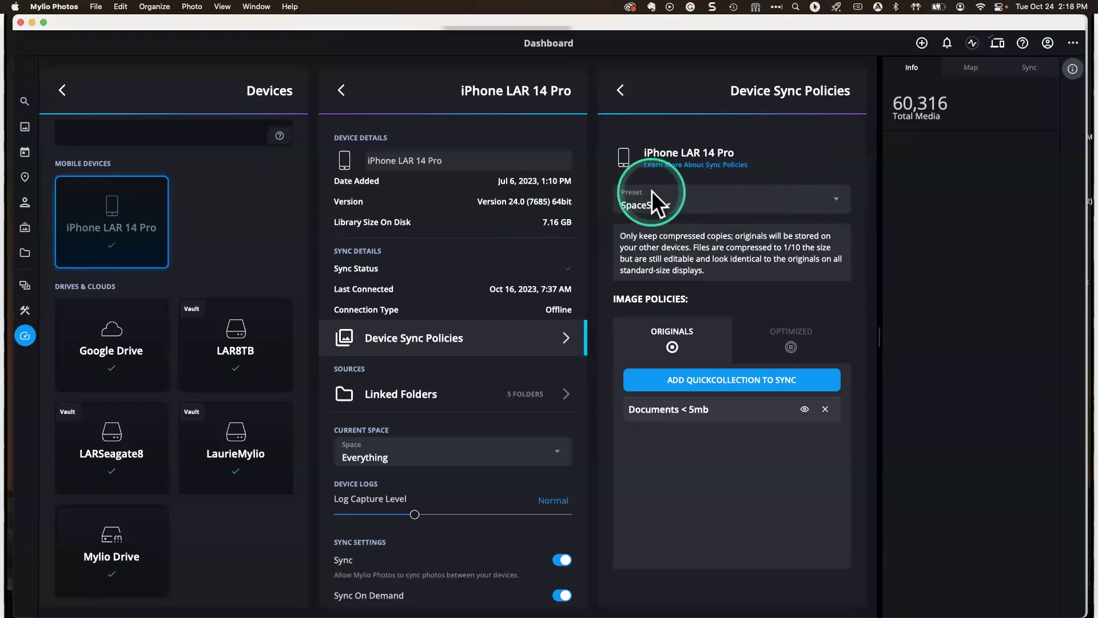
click(790, 201)
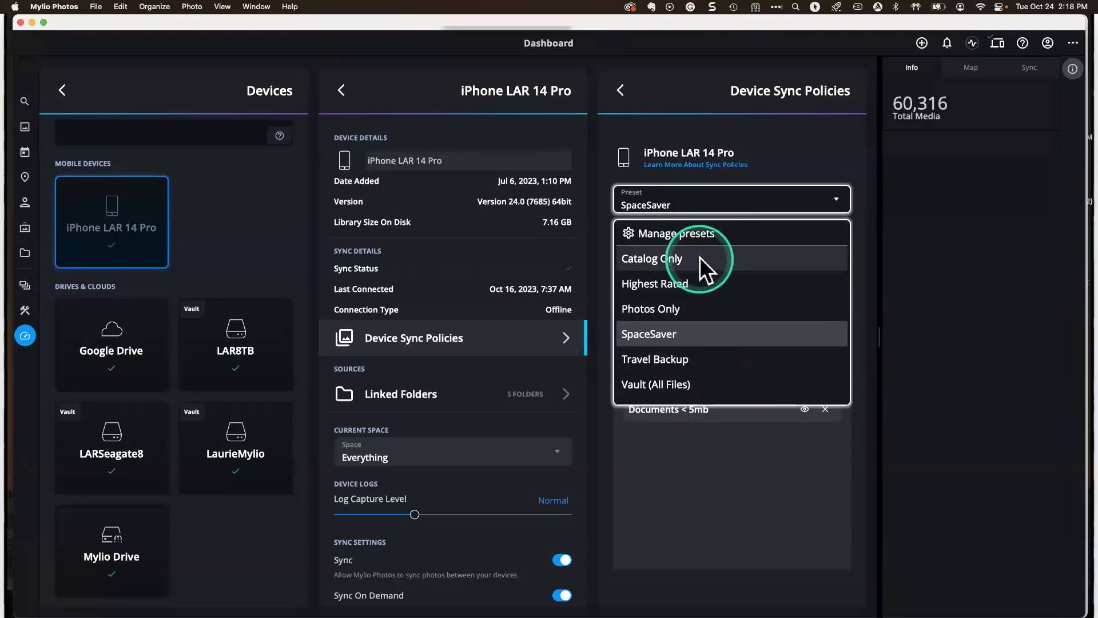
click(774, 145)
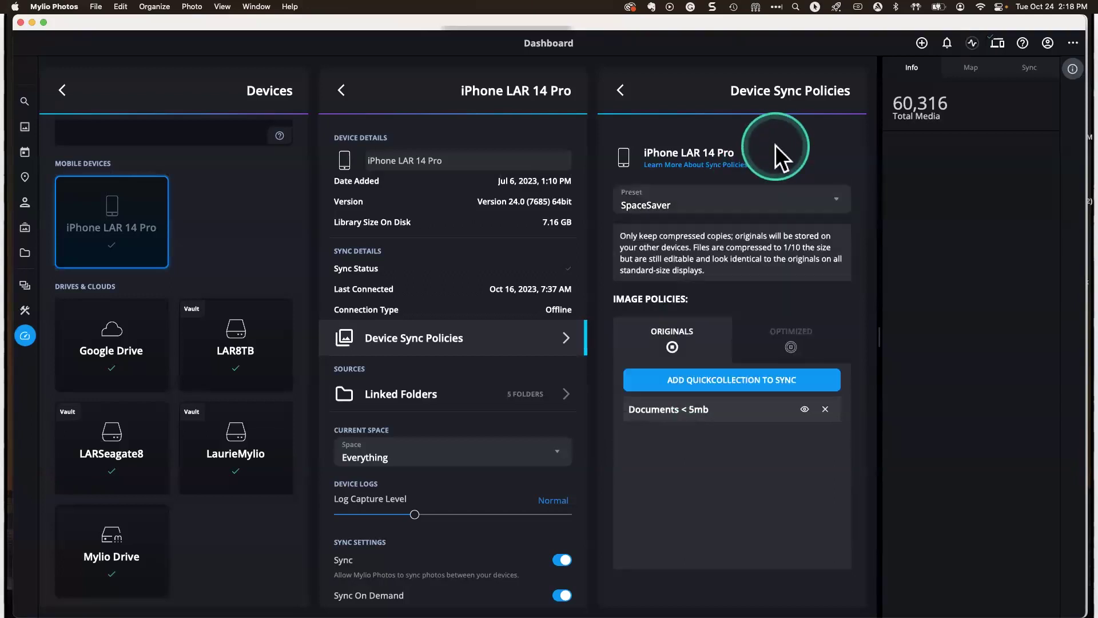
click(106, 540)
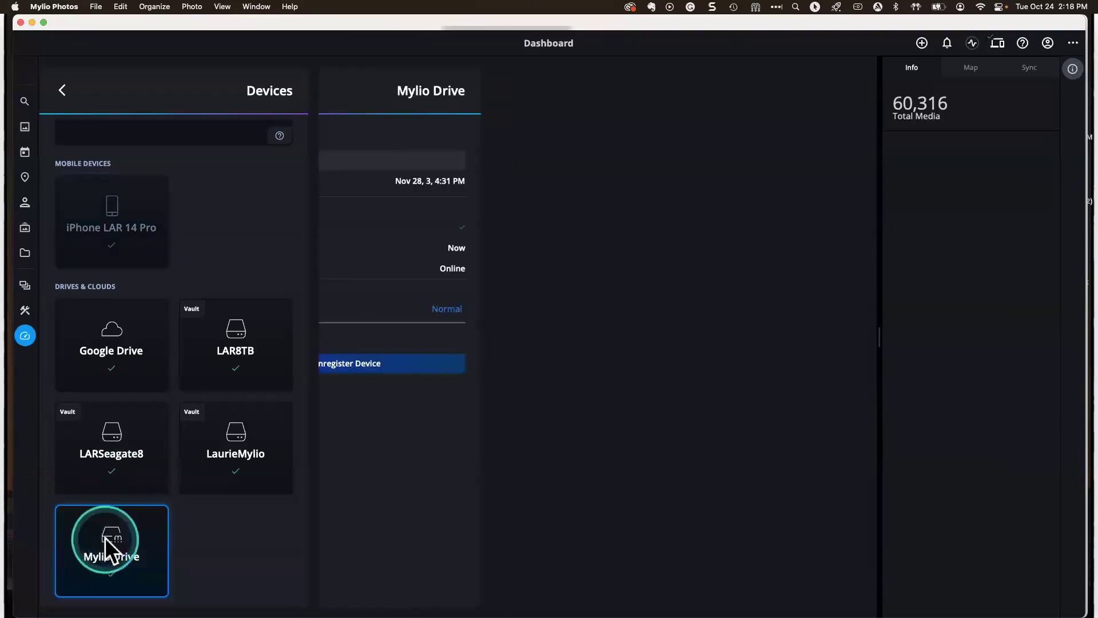
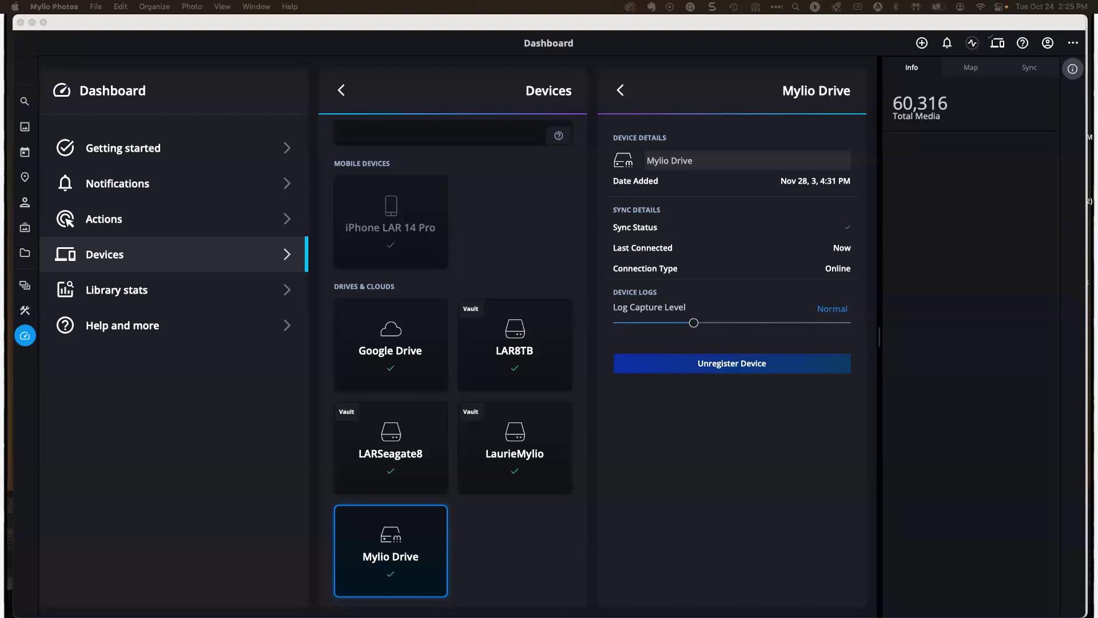
Step: Open the iPhone LAR 14 Pro's Device Sync Policies, showing the SpaceSaver preset
click(373, 217)
click(373, 218)
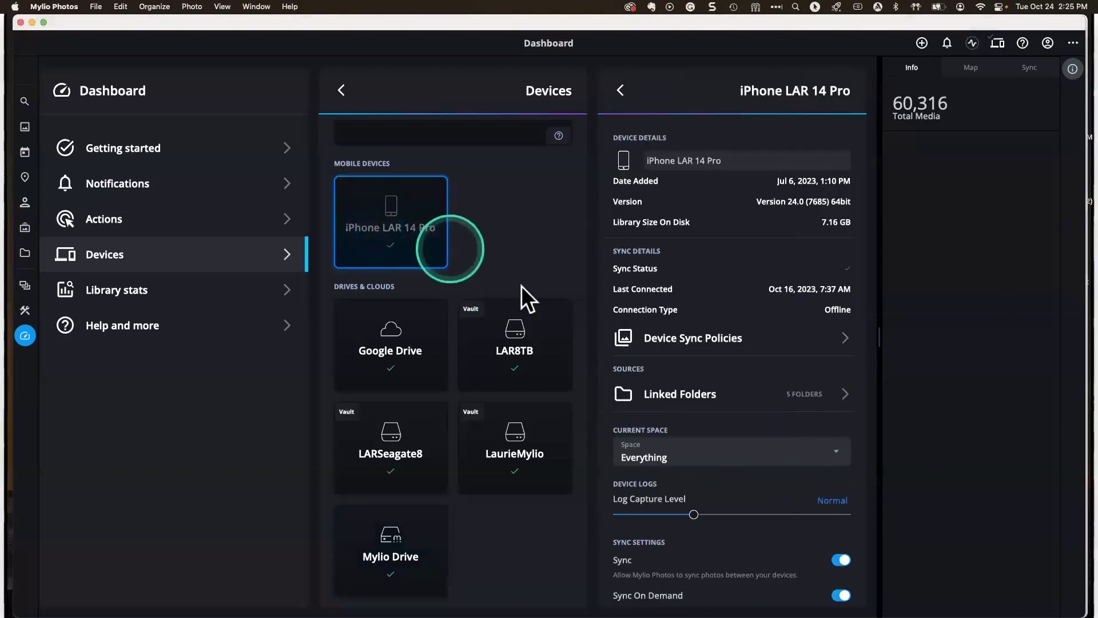
click(704, 354)
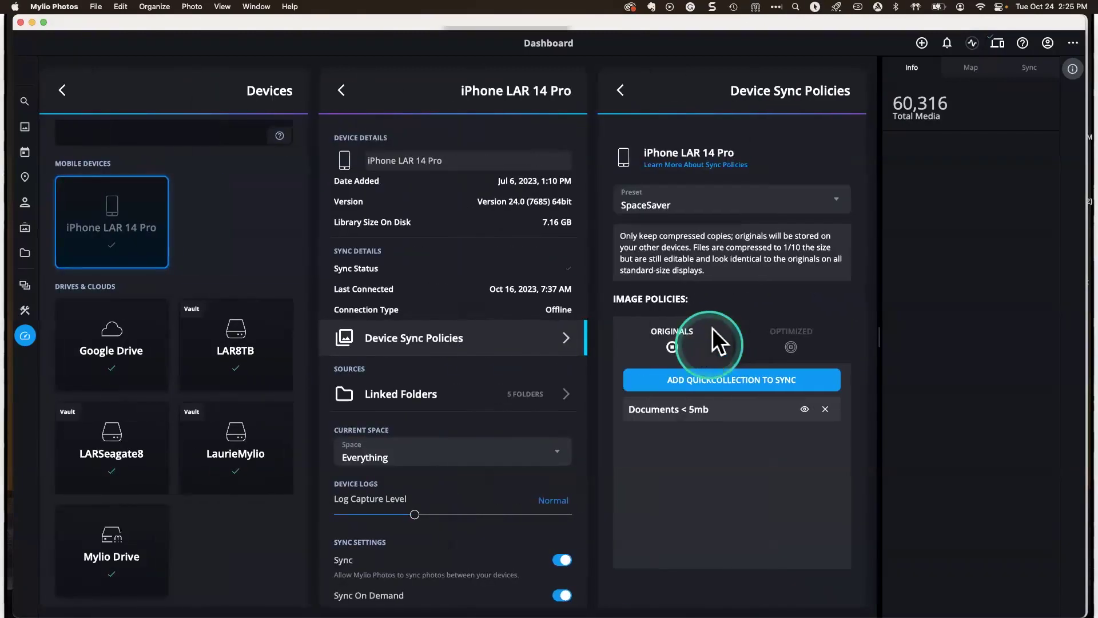
click(768, 205)
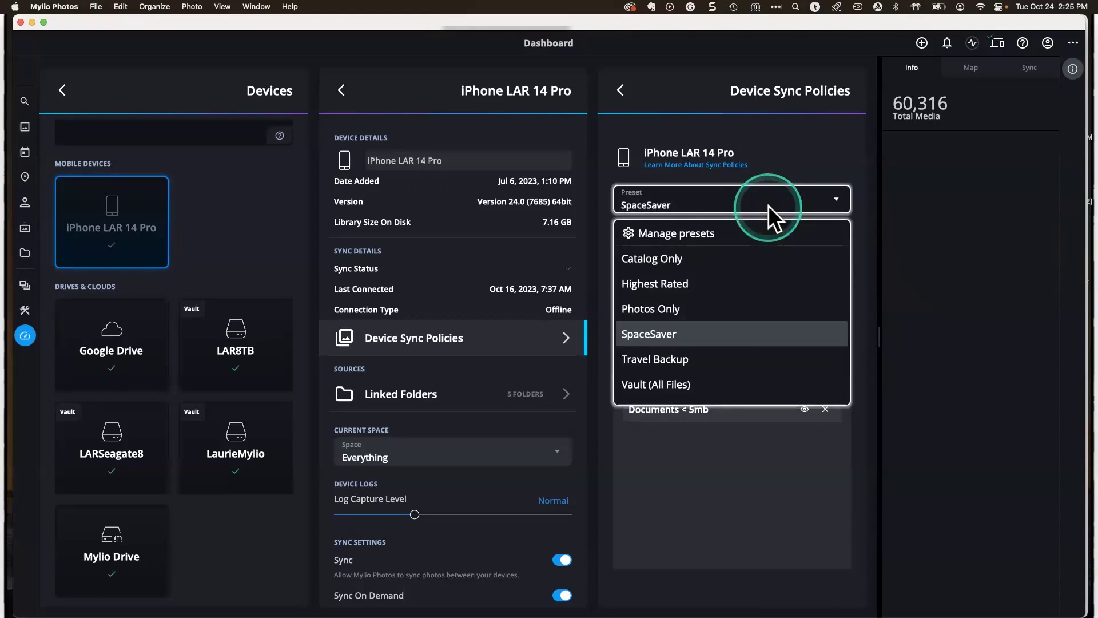
click(796, 163)
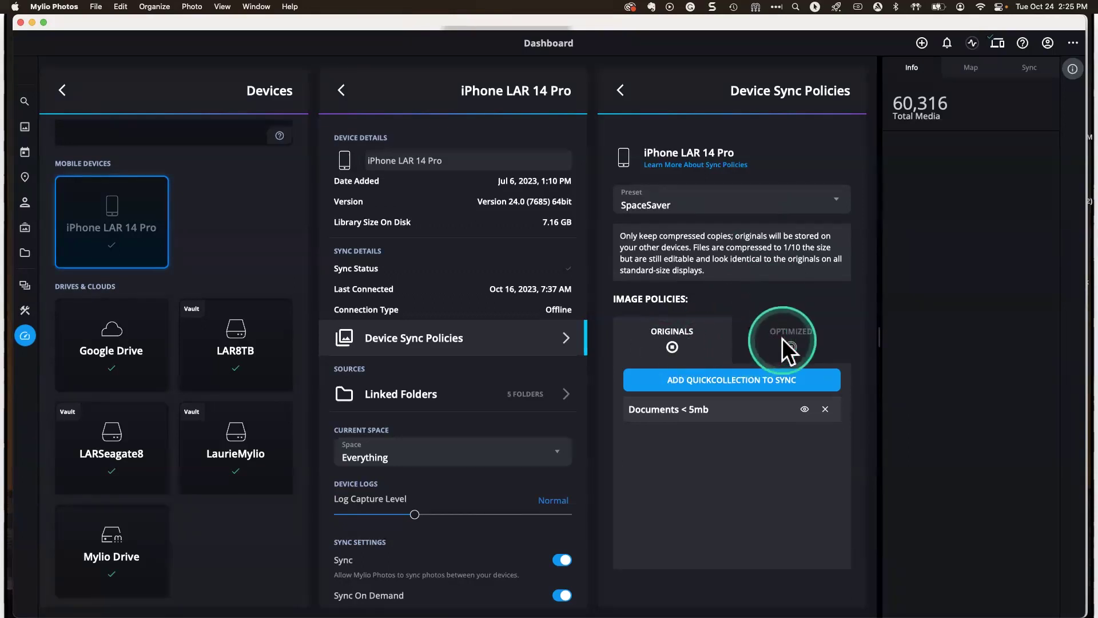
Step: Compare the Originals and Optimized image policies, ending on Optimized with Automatic and Documents < 5mb
click(703, 345)
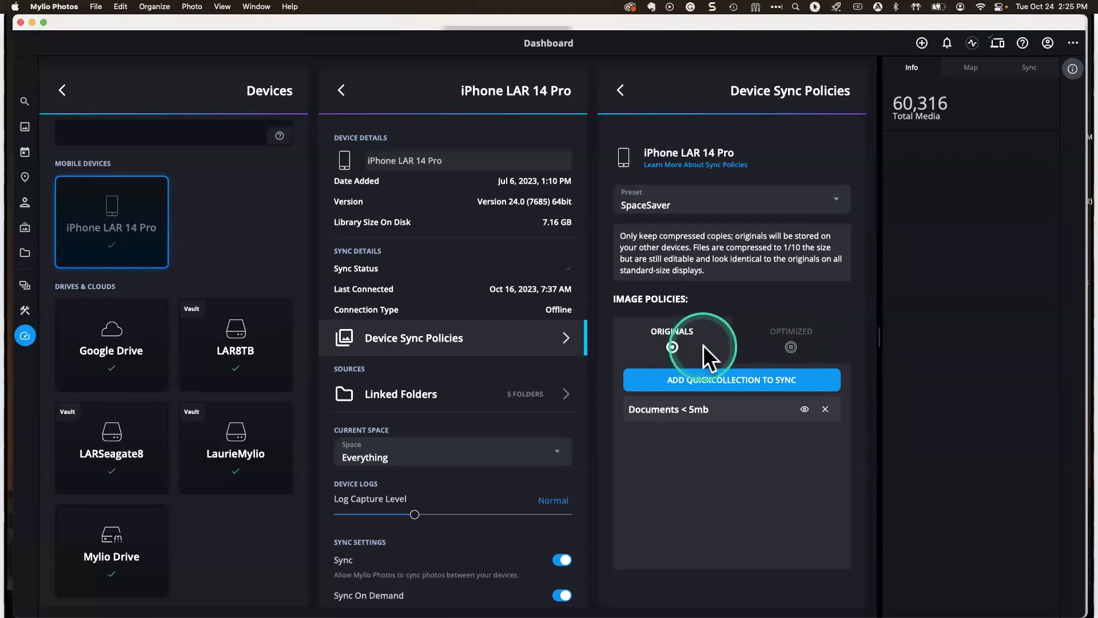
click(766, 340)
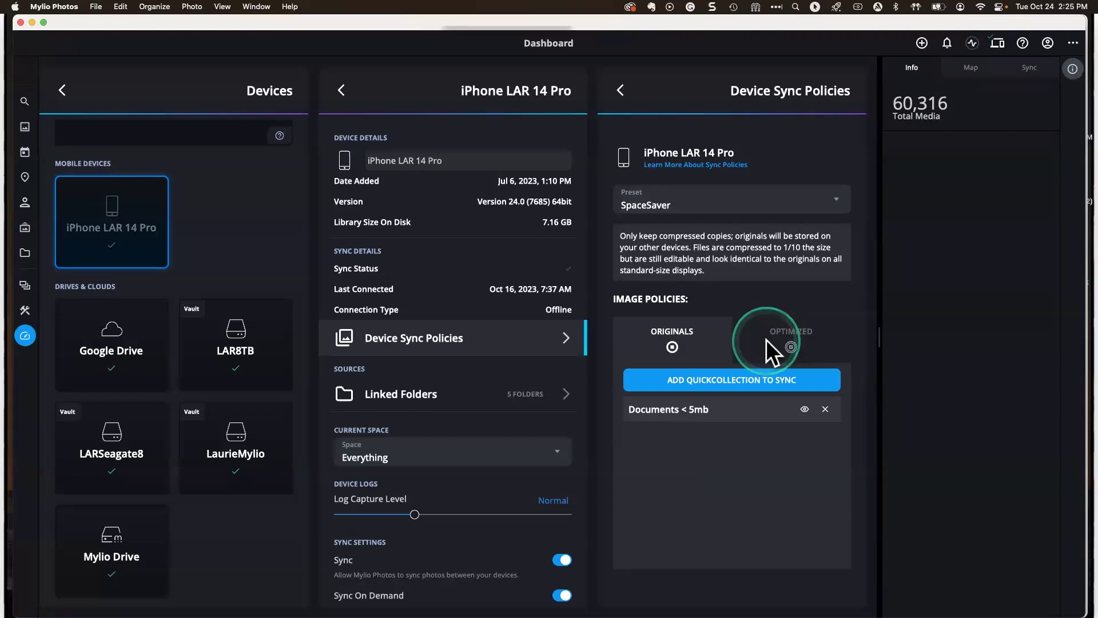
click(726, 420)
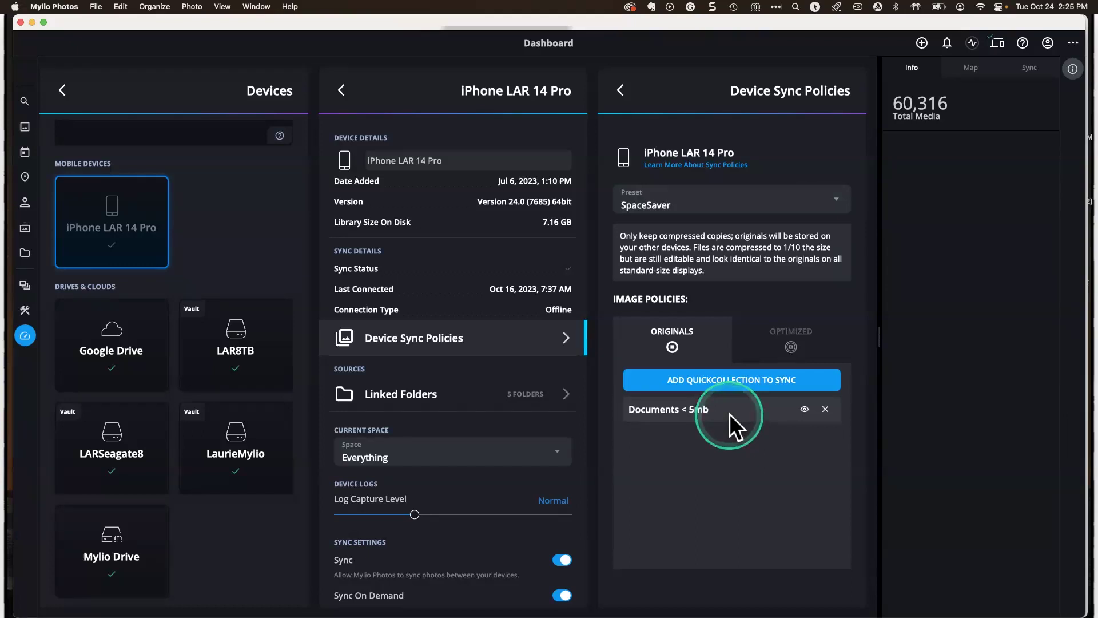
click(766, 343)
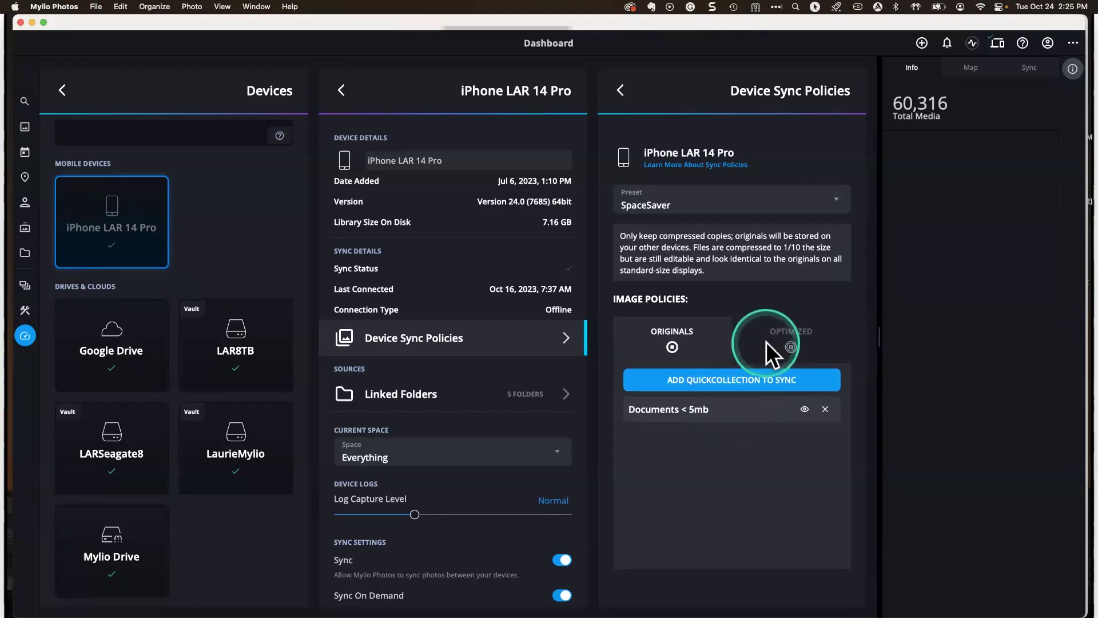
click(701, 346)
click(708, 407)
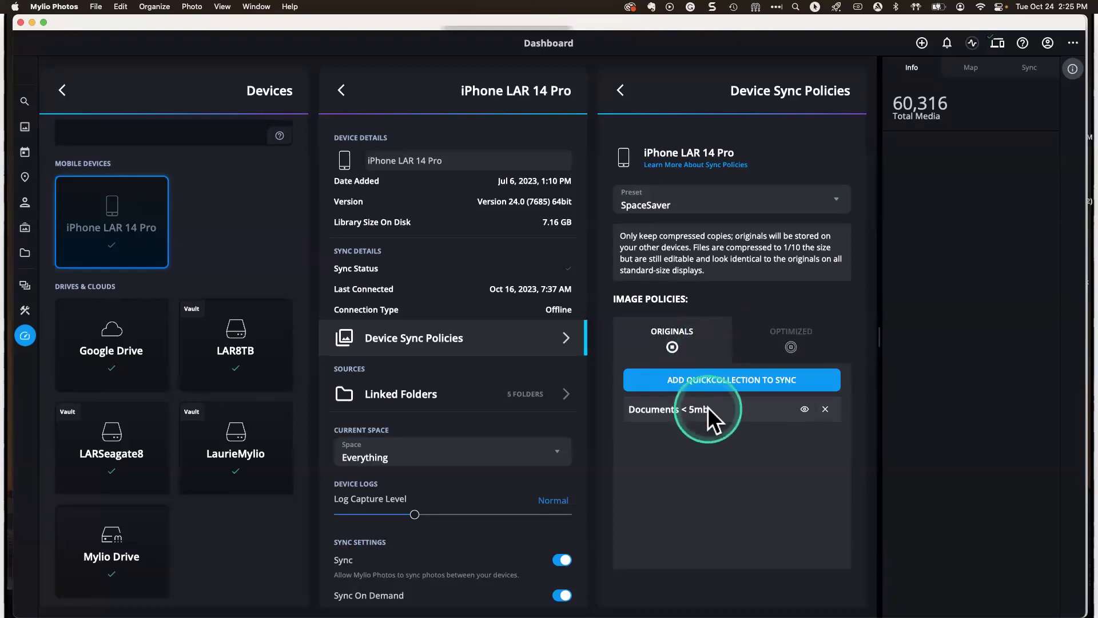
click(805, 342)
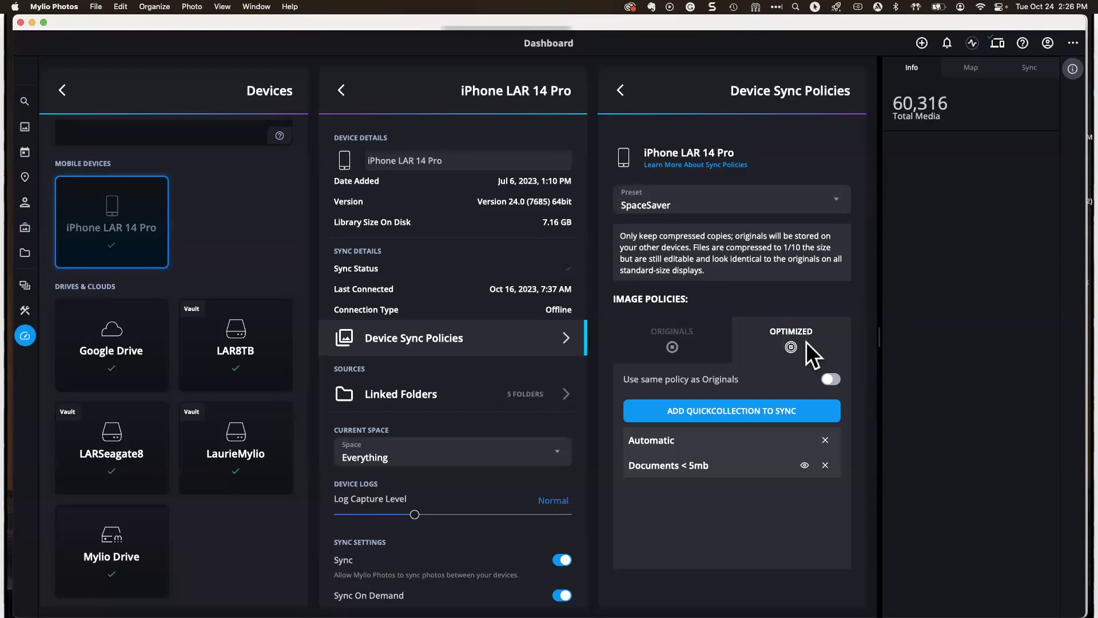
click(694, 347)
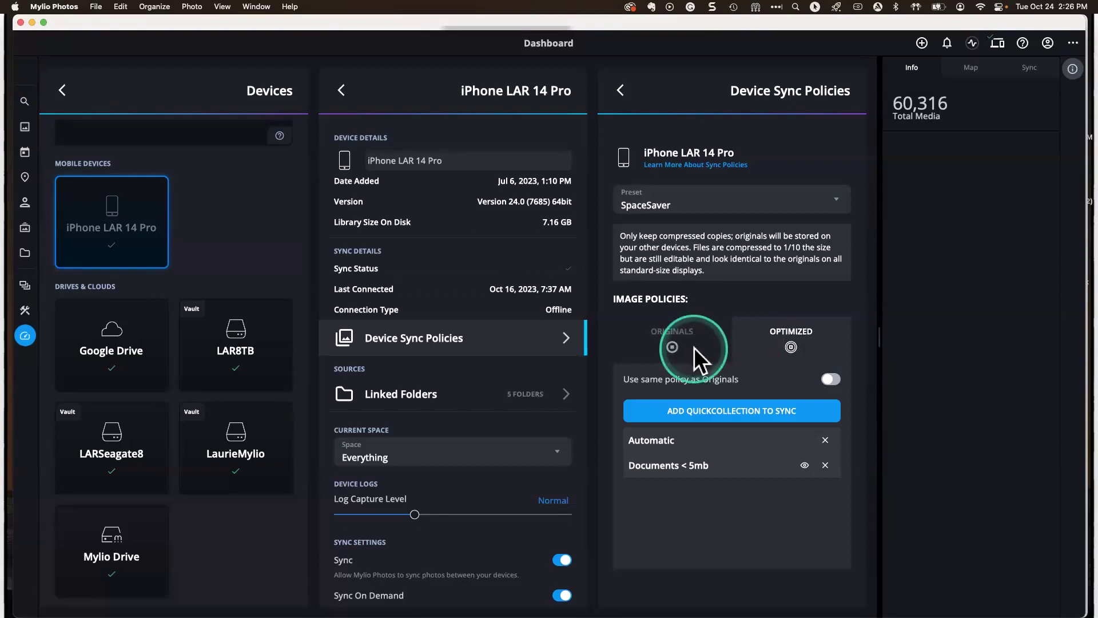
Step: Expand the Preset dropdown to list presets from Catalog Only to Vault (All Files)
click(745, 557)
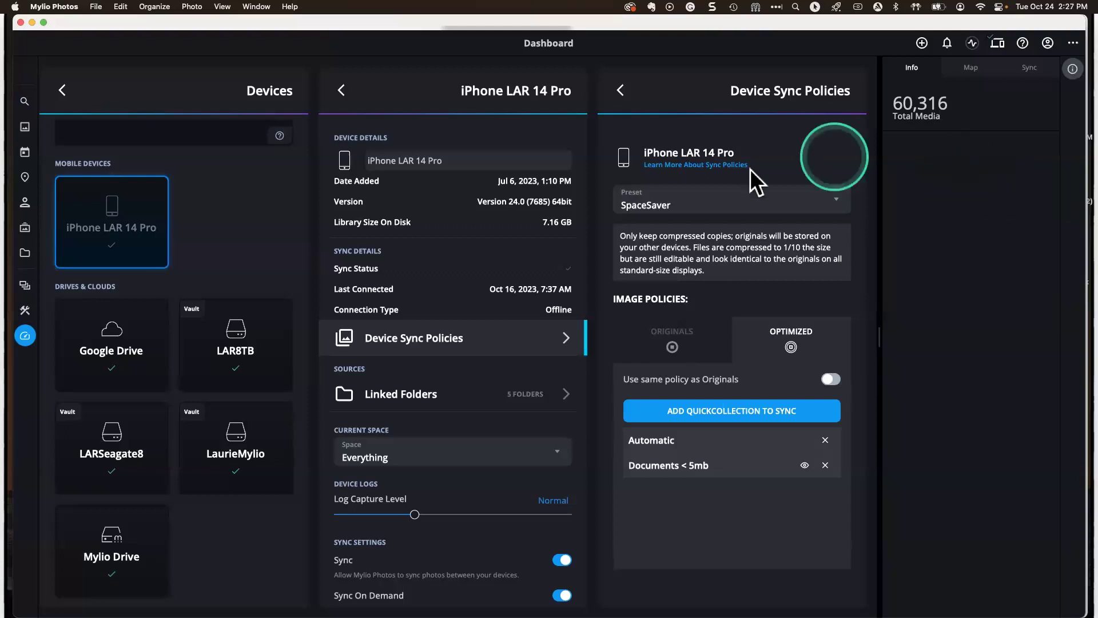
click(739, 202)
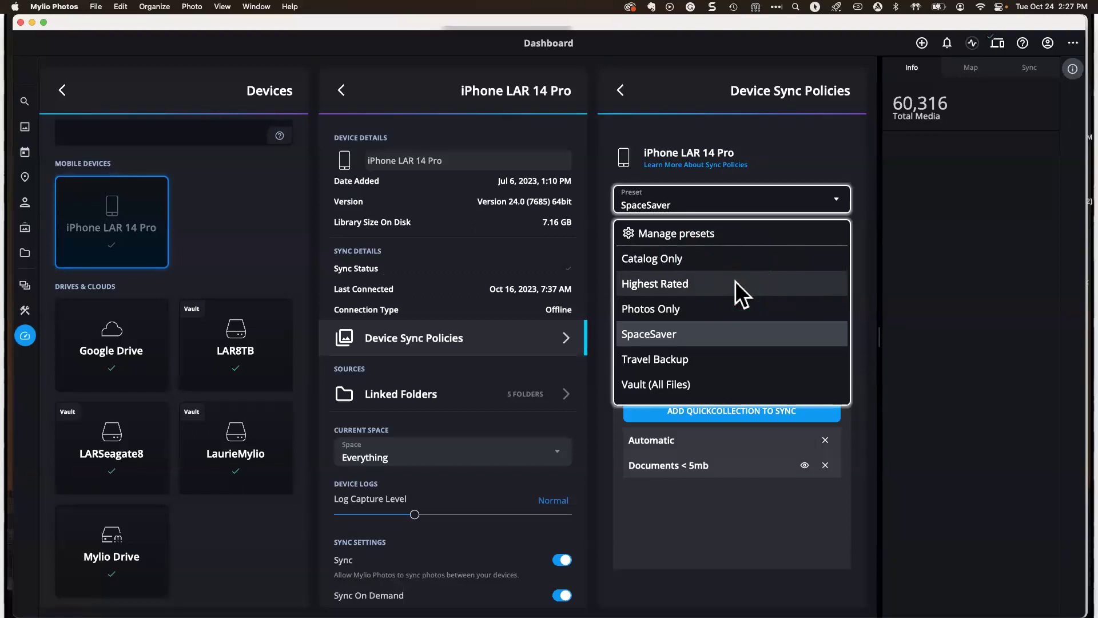
click(727, 312)
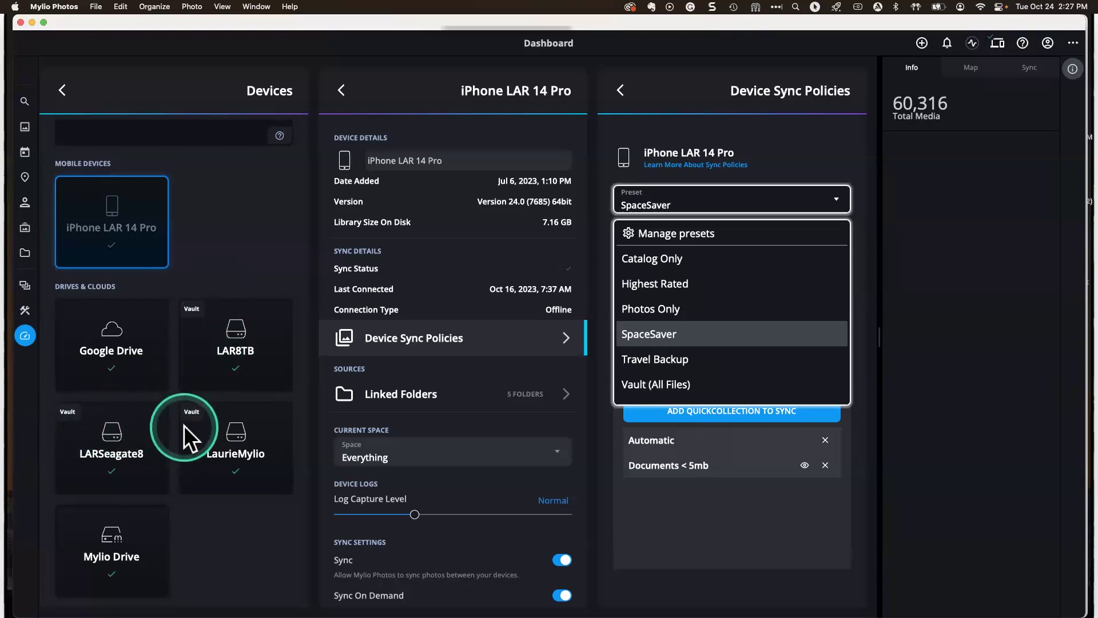
Step: Dismiss the preset list, leaving SpaceSaver as the iPhone's preset
click(244, 291)
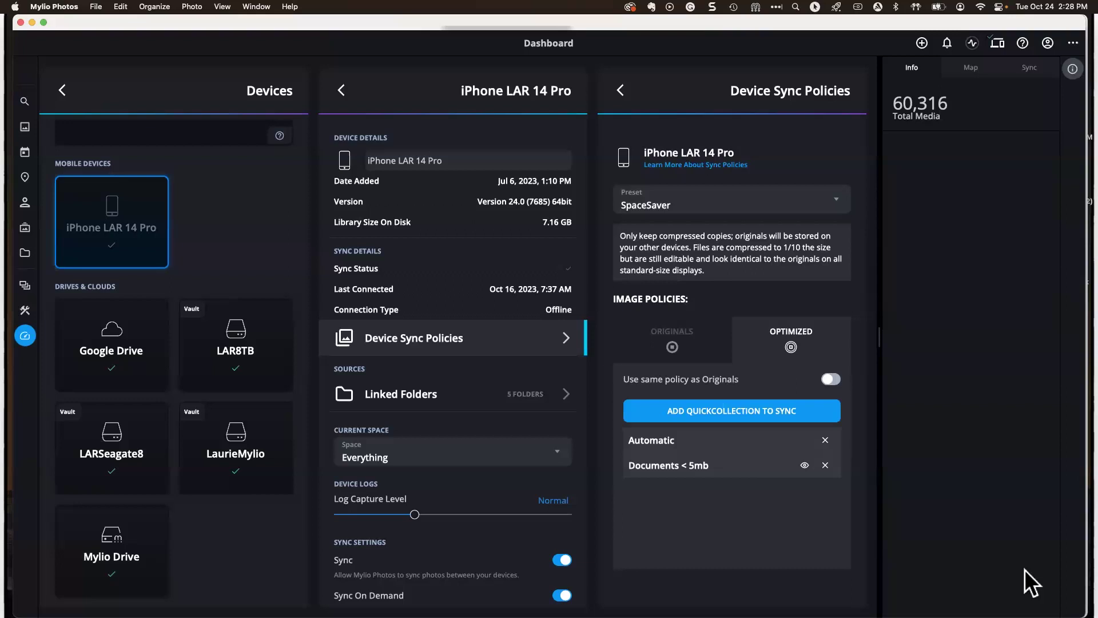
Step: Go back from the iPhone's sync policies to the Devices overview
click(133, 536)
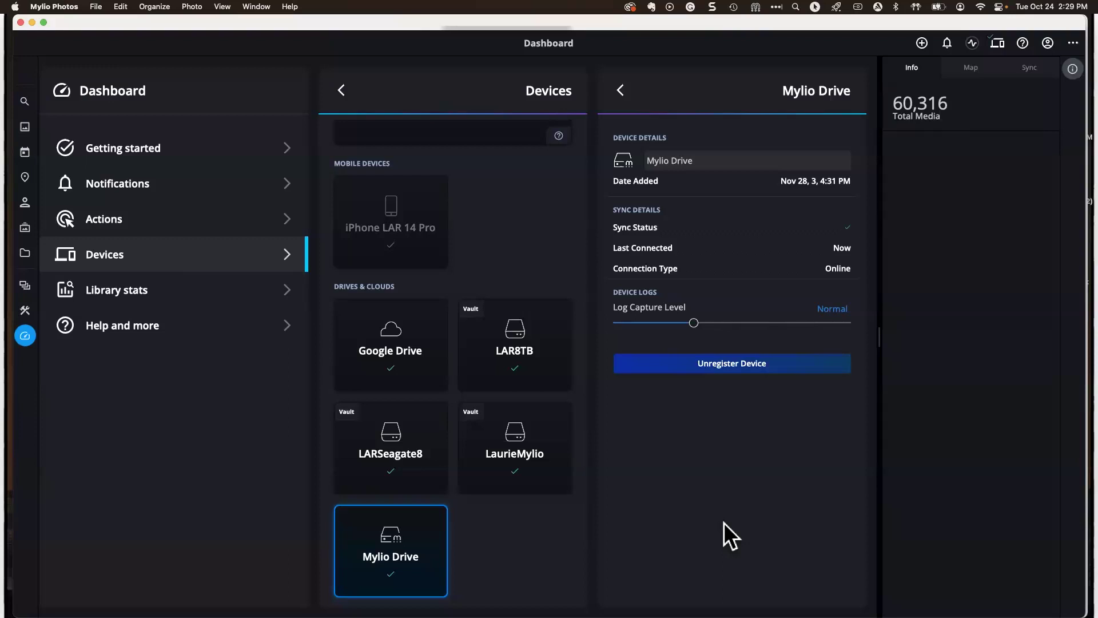
Step: Select the Mylio Drive tile to view its sync status, connection type and log level
click(832, 503)
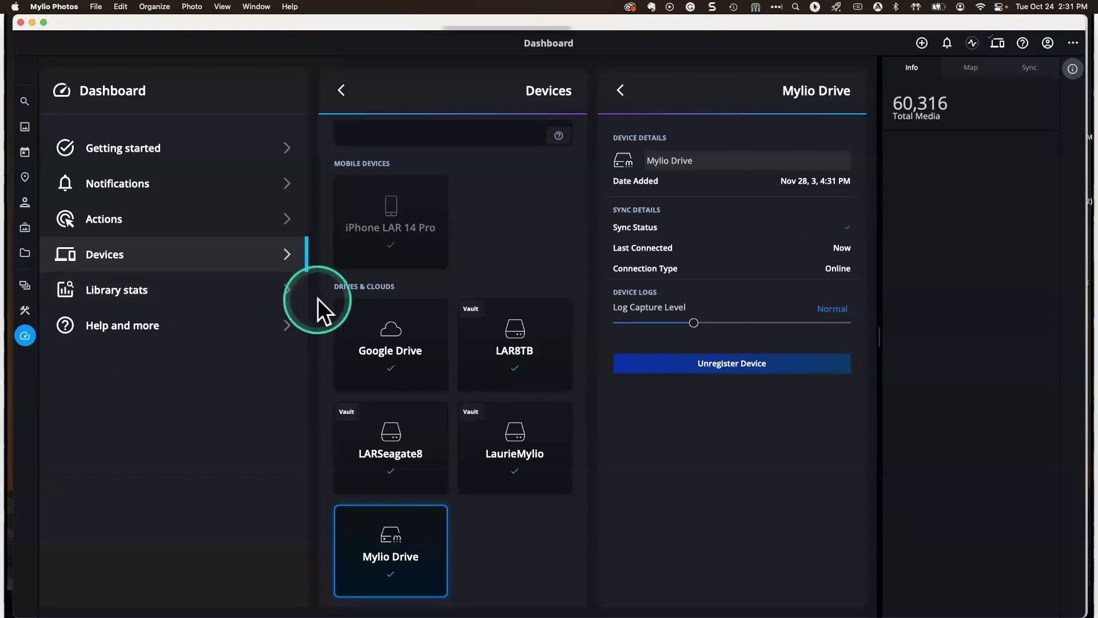
Step: Open the LAR8TB drive's details and scroll down to its Safe Delete toggle, which is off
scroll(415, 275, up, 3)
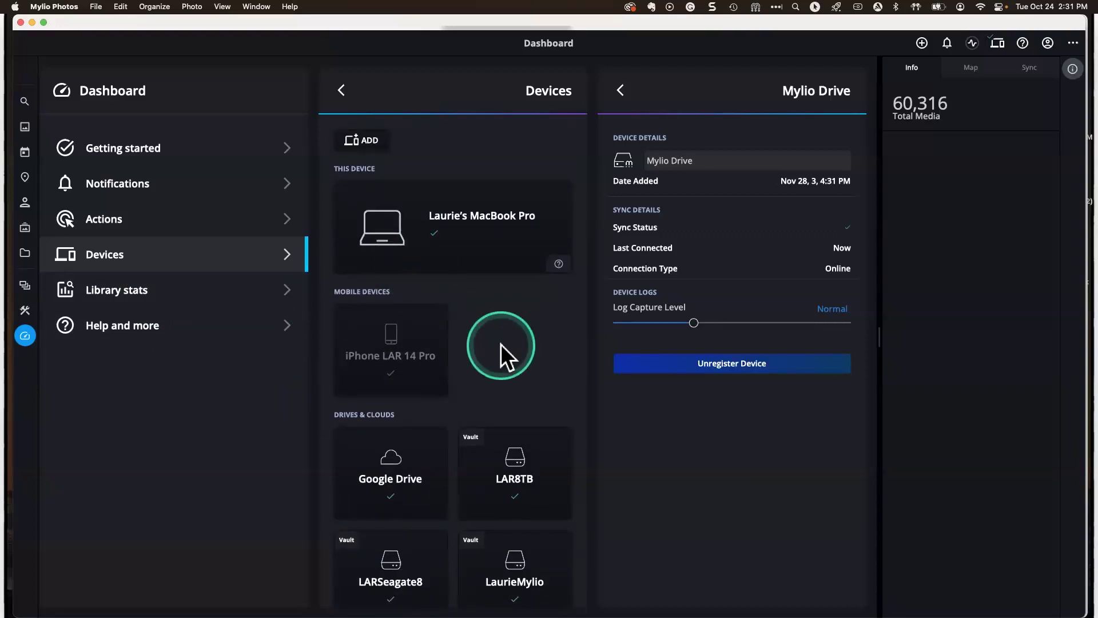
click(500, 465)
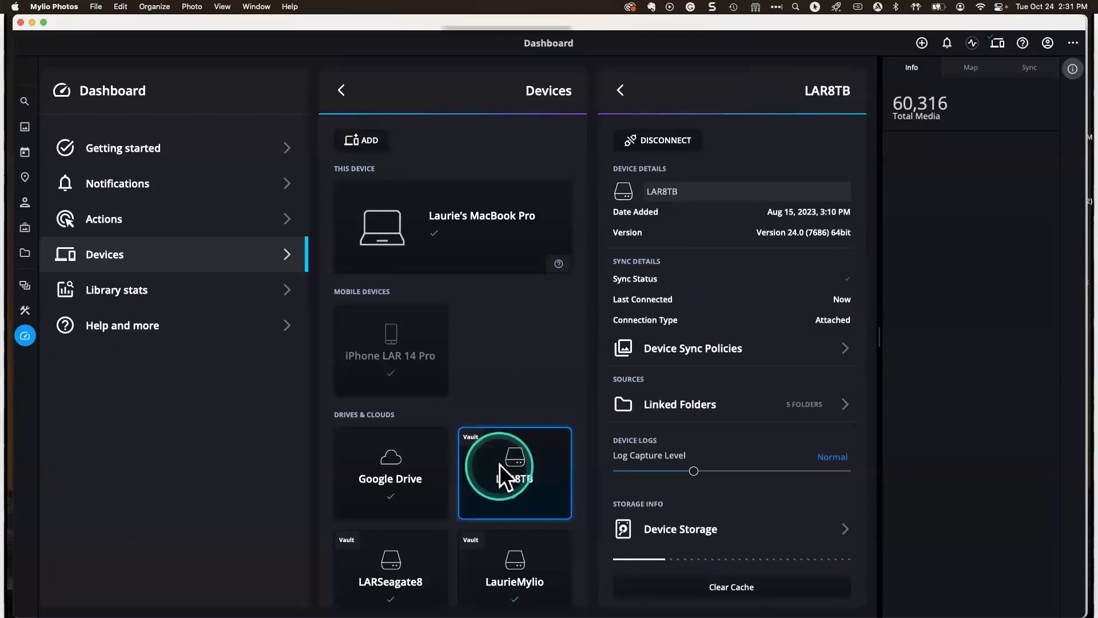
scroll(766, 356, down, 5)
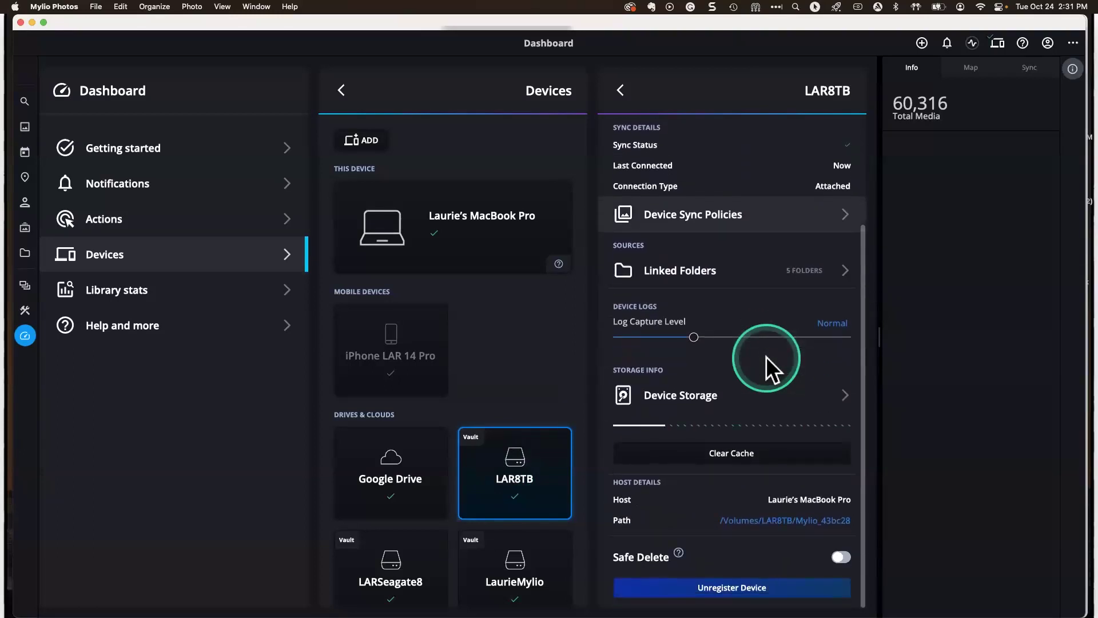
scroll(766, 356, down, 1)
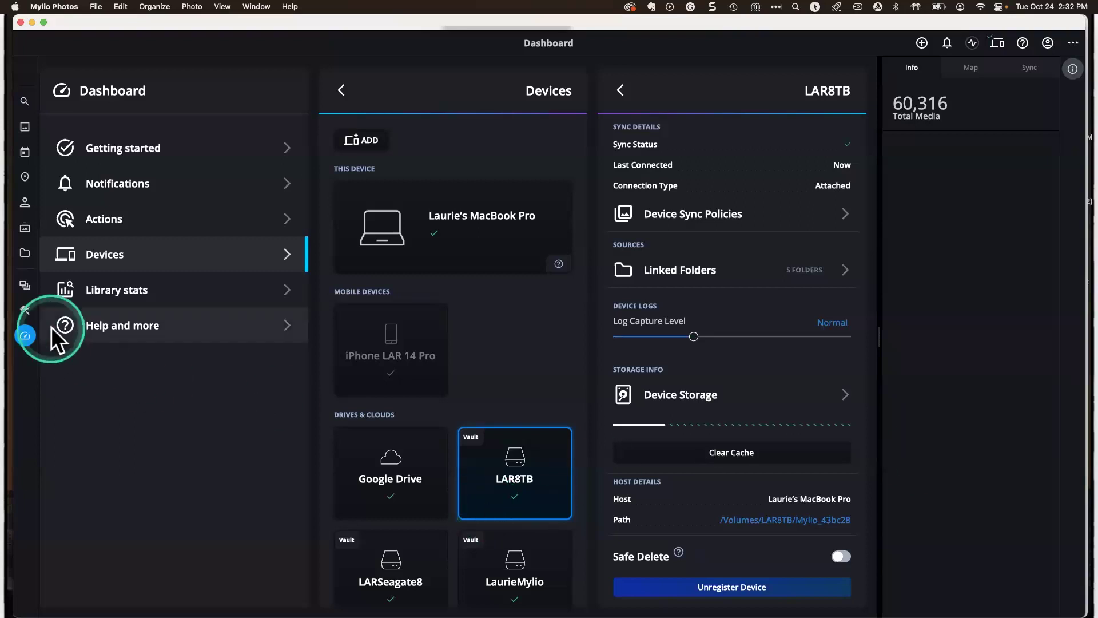
Step: Launch Photo DeDupe from Tools and dismiss its Get Started introduction
click(24, 311)
click(93, 311)
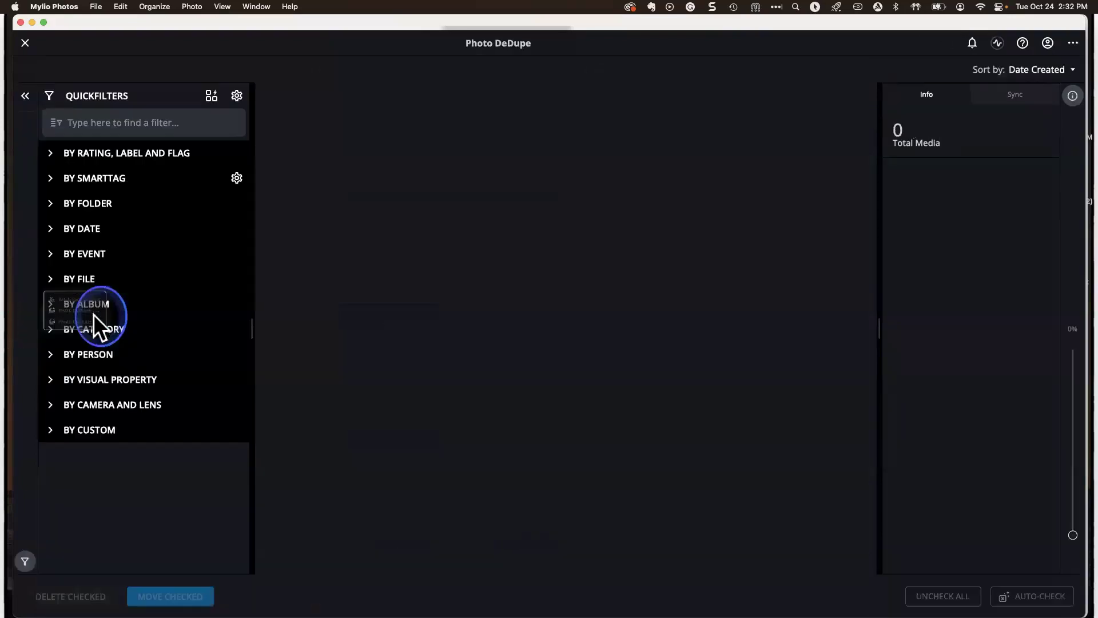
click(661, 283)
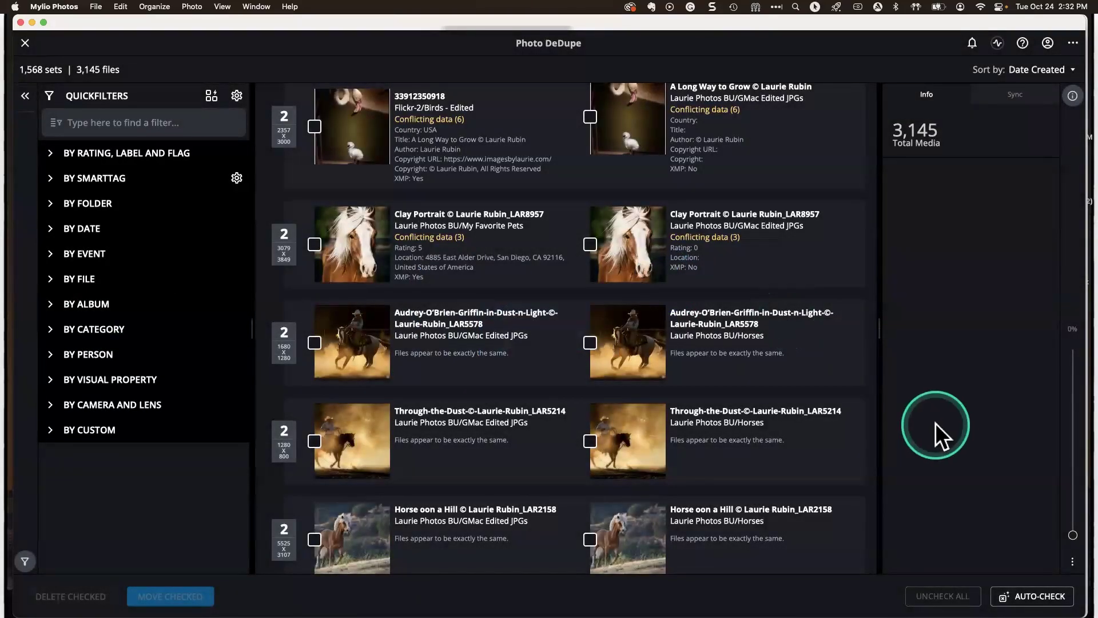
Step: Review the 1,568 duplicate sets of 3,145 files and hide the Quickfilters panel
scroll(802, 406, up, 2)
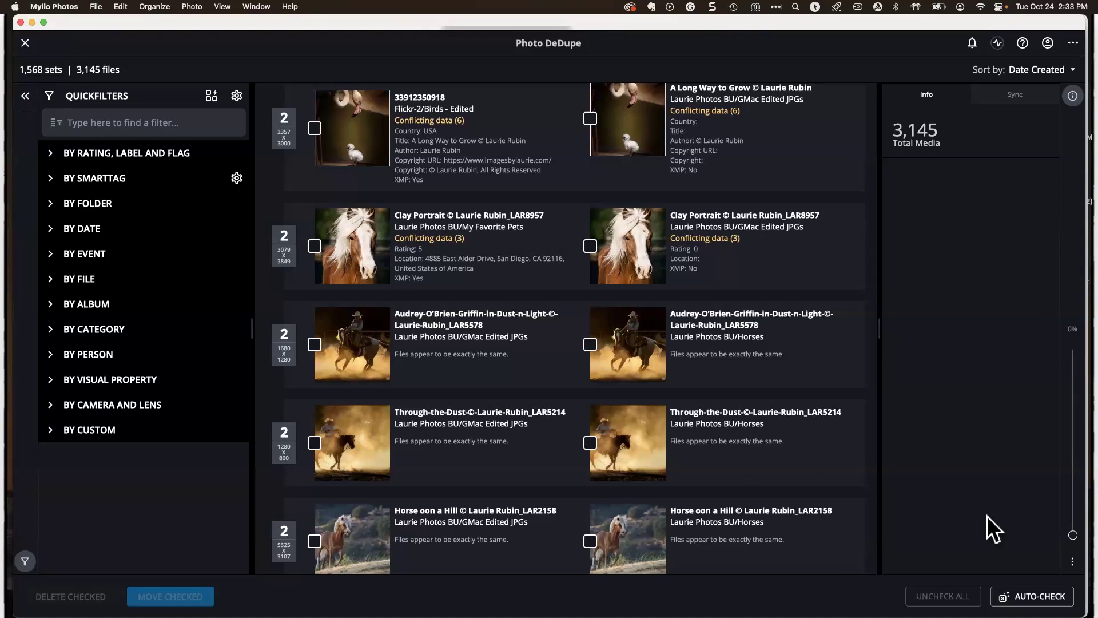
click(972, 496)
click(984, 531)
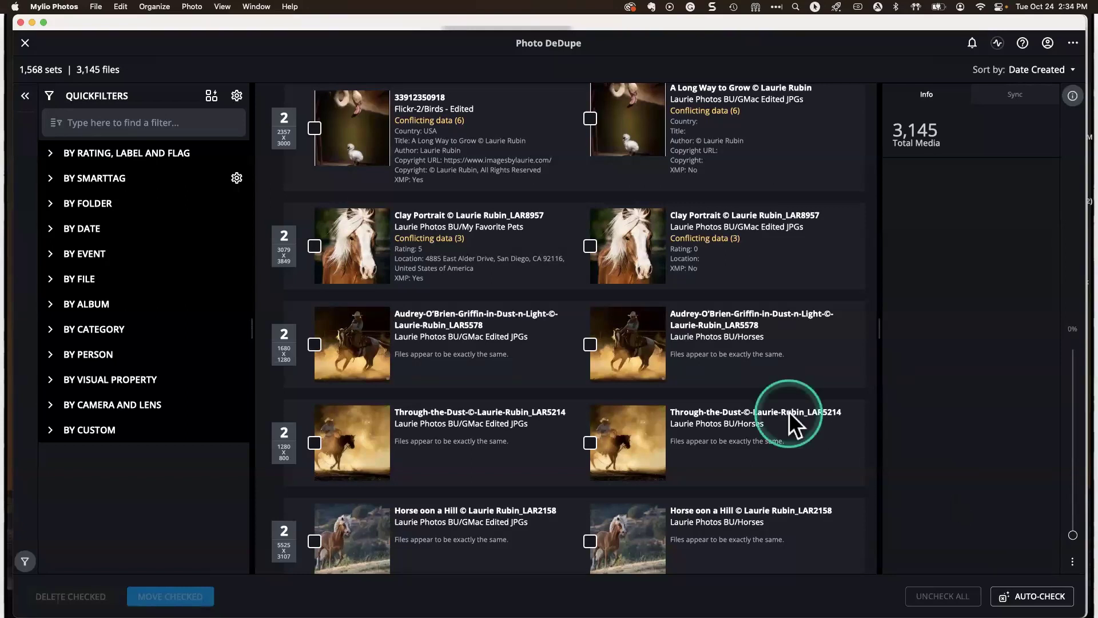
click(23, 95)
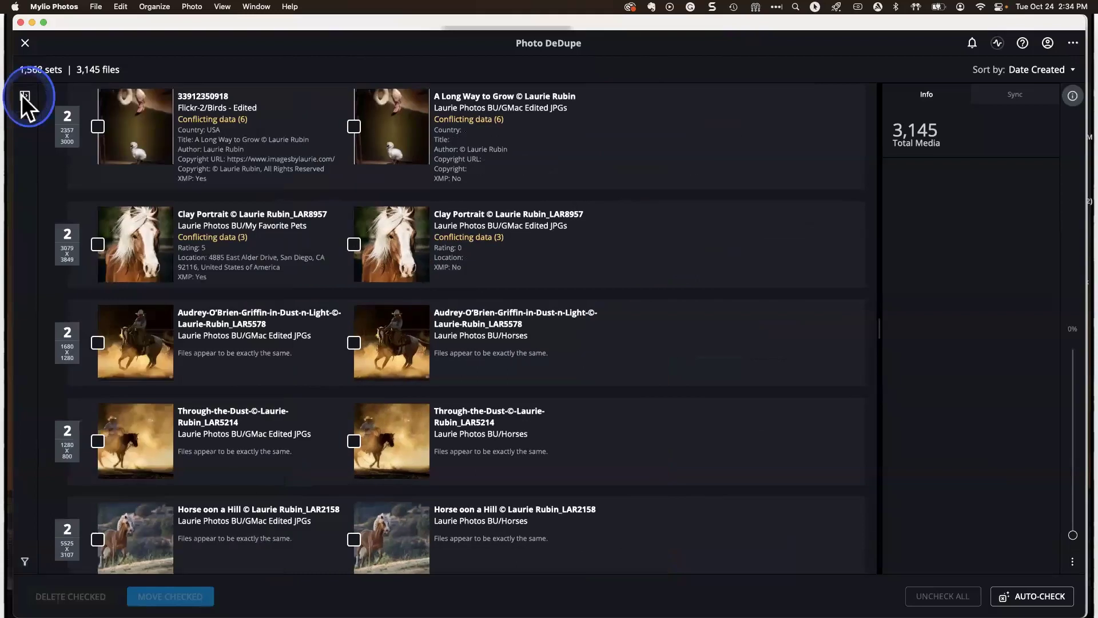
Step: Exit Photo DeDupe, dismiss the Tools list, and recheck LAR8TB's Safe Delete toggle (off)
click(25, 41)
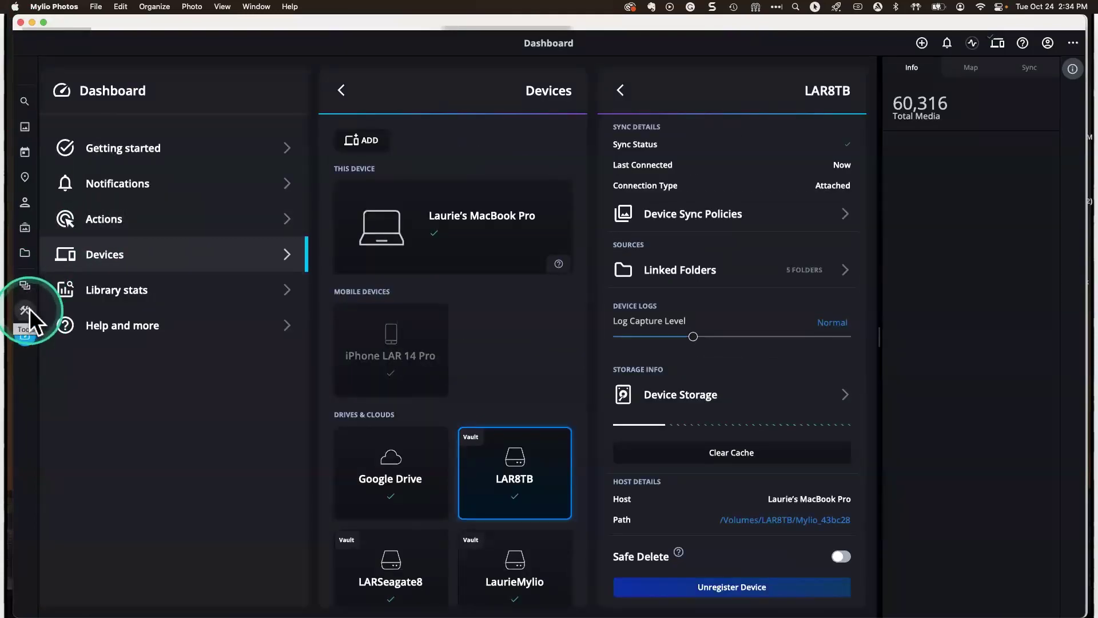
click(26, 311)
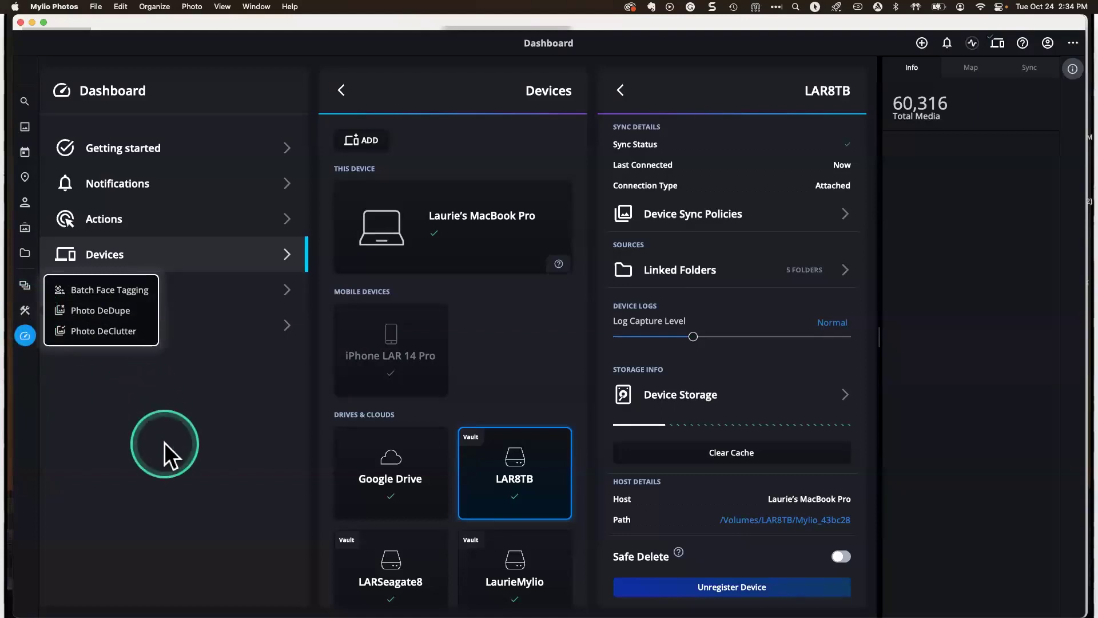
click(164, 443)
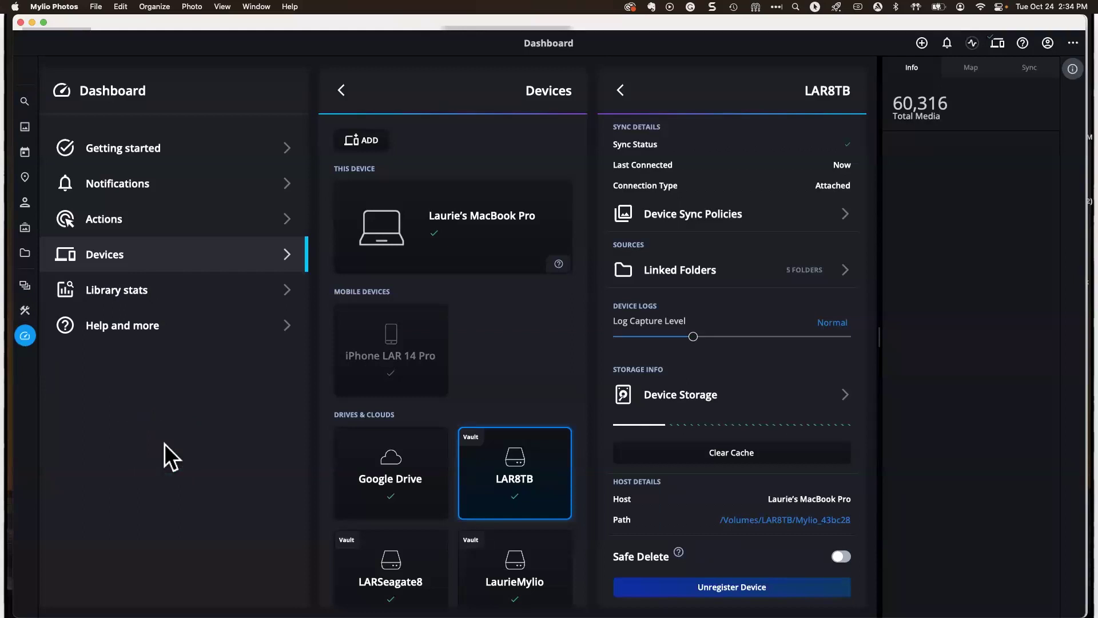
click(739, 181)
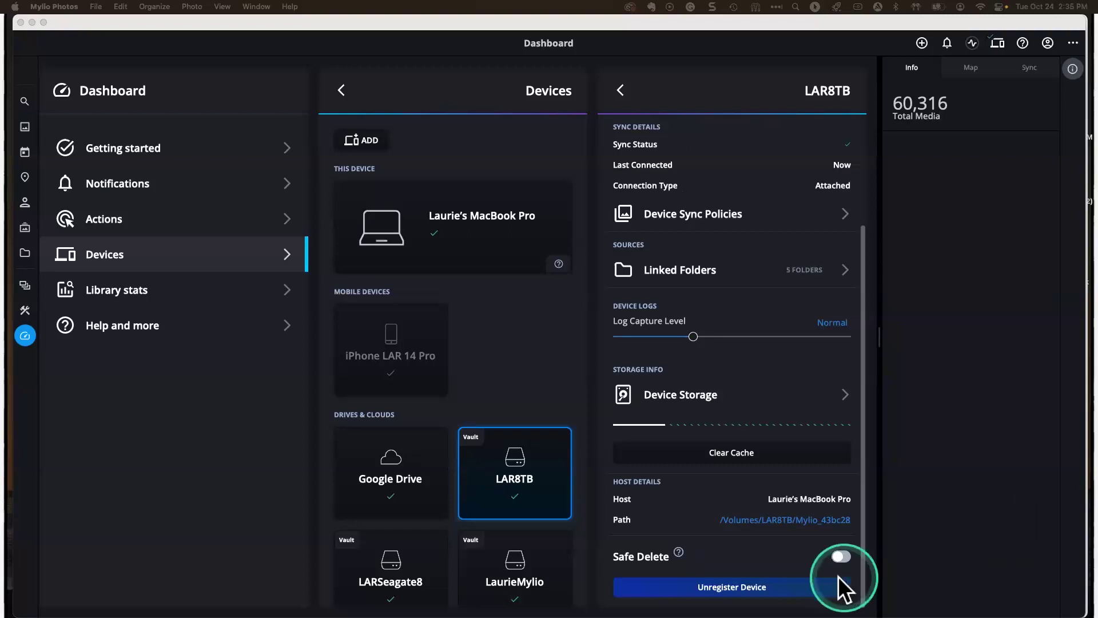
click(23, 311)
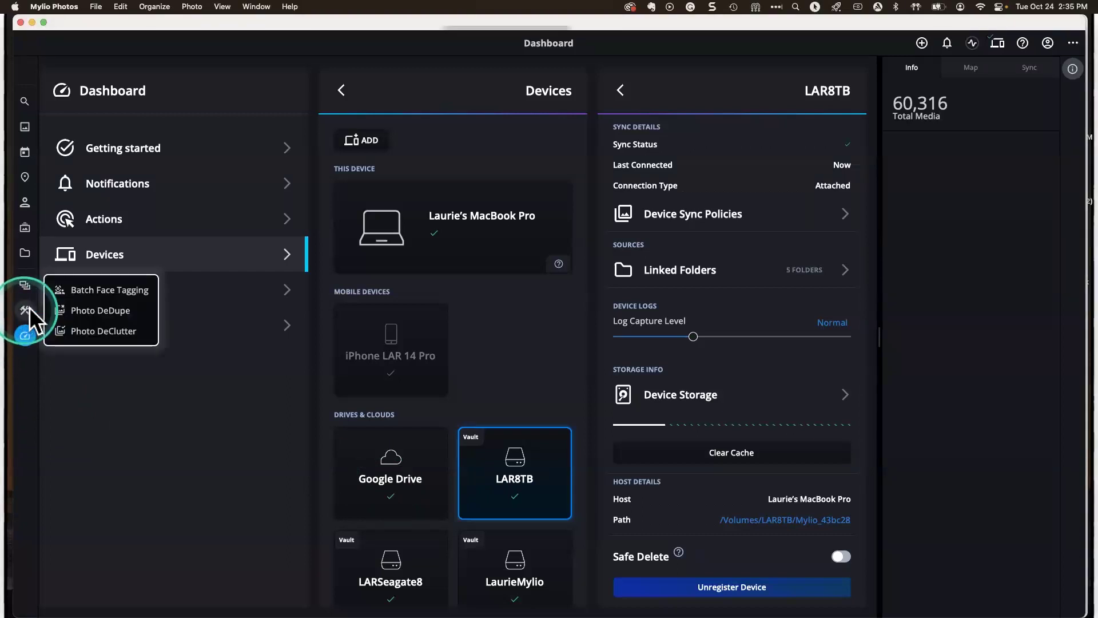
Step: Reopen Photo DeDupe and scroll a Clay Portrait copy's Info panel down to Source
click(92, 310)
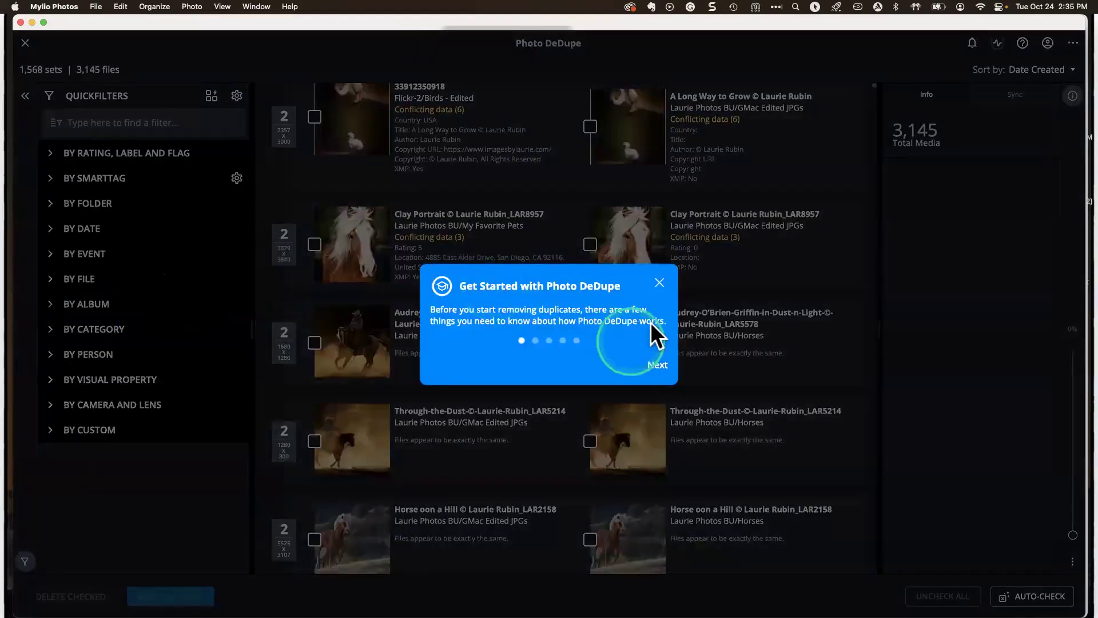
click(660, 282)
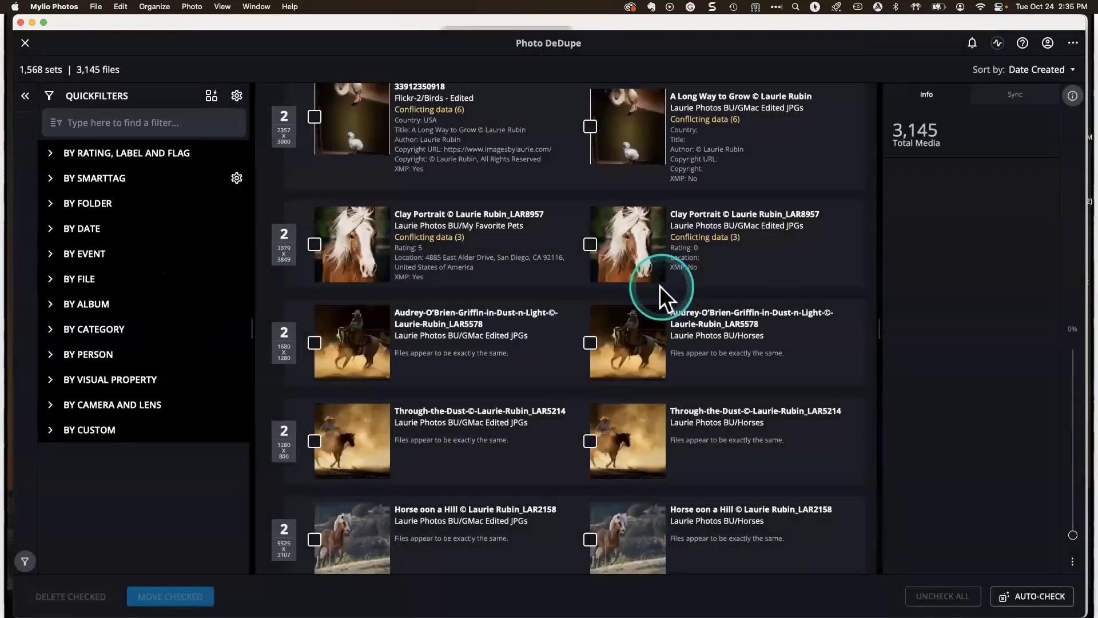
click(774, 243)
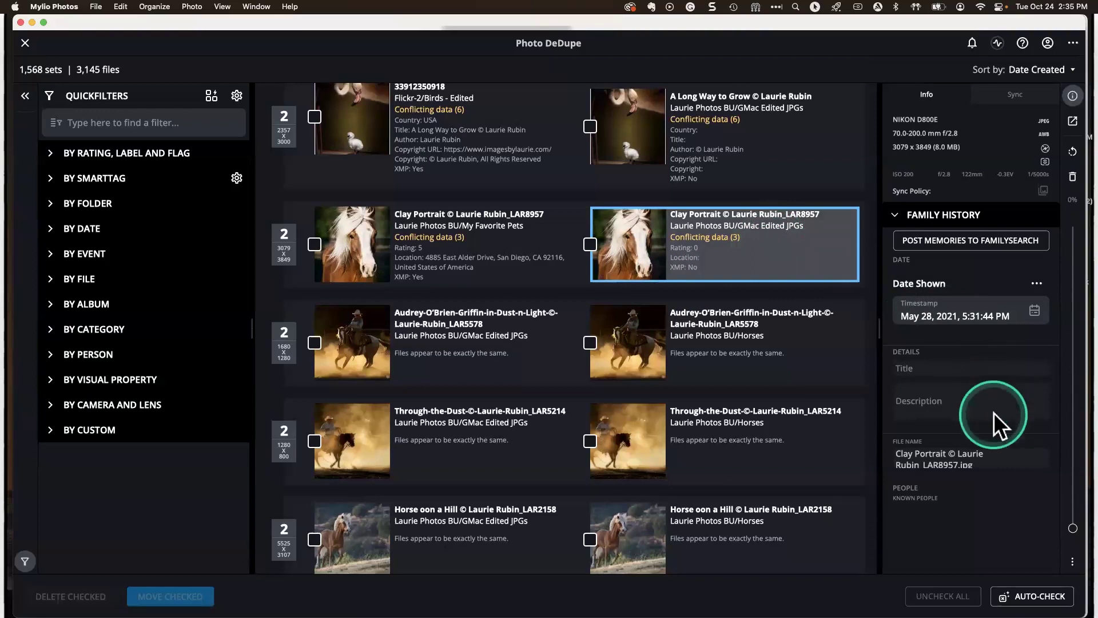
scroll(994, 412, down, 5)
scroll(994, 413, down, 10)
scroll(993, 412, down, 3)
scroll(993, 412, down, 8)
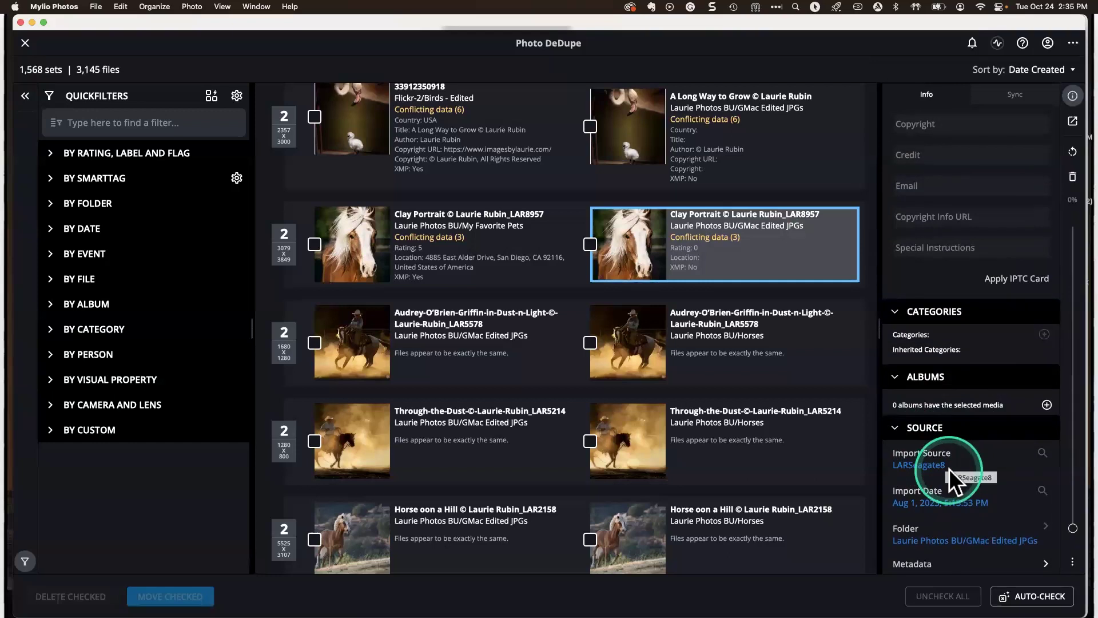
Step: Compare Source info across Clay Portrait and rider-in-dust copies, ending on the second Clay Portrait
click(495, 242)
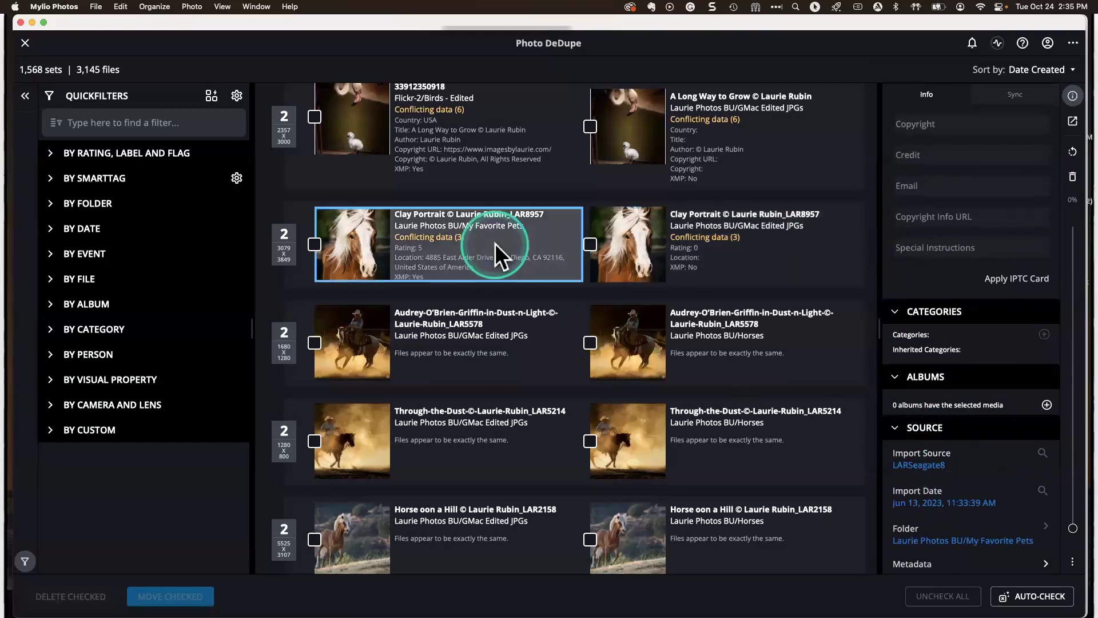
click(681, 251)
click(723, 339)
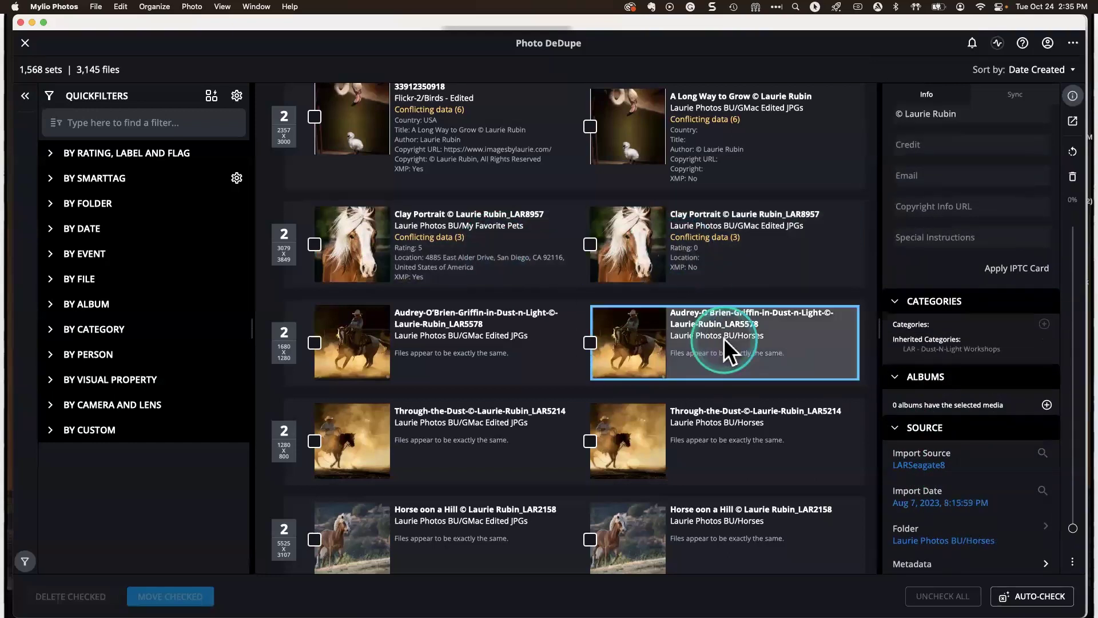
click(739, 252)
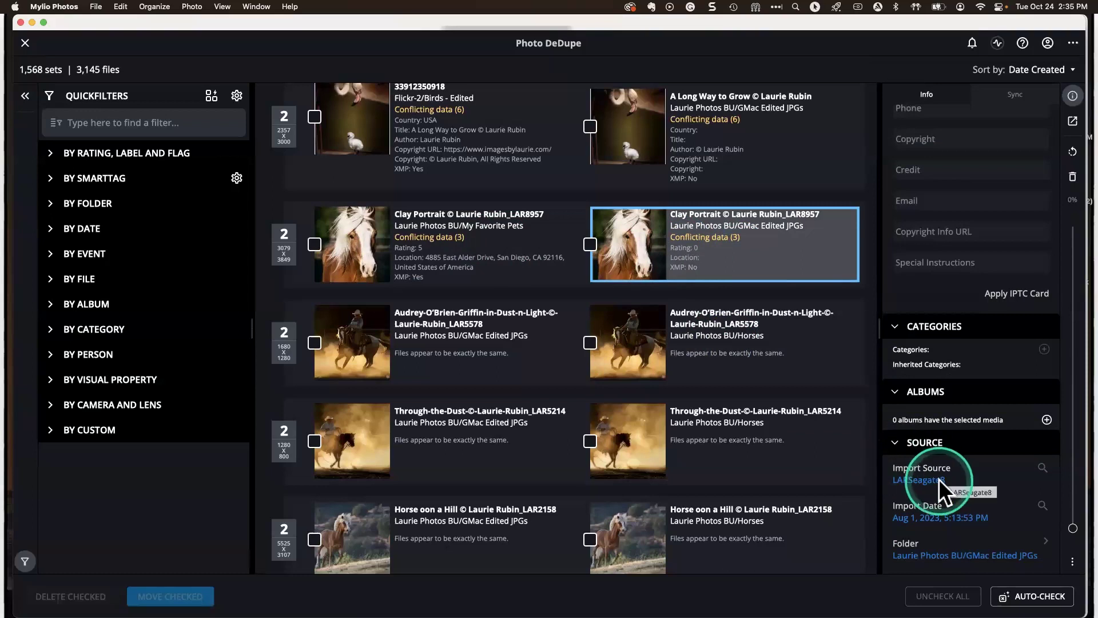